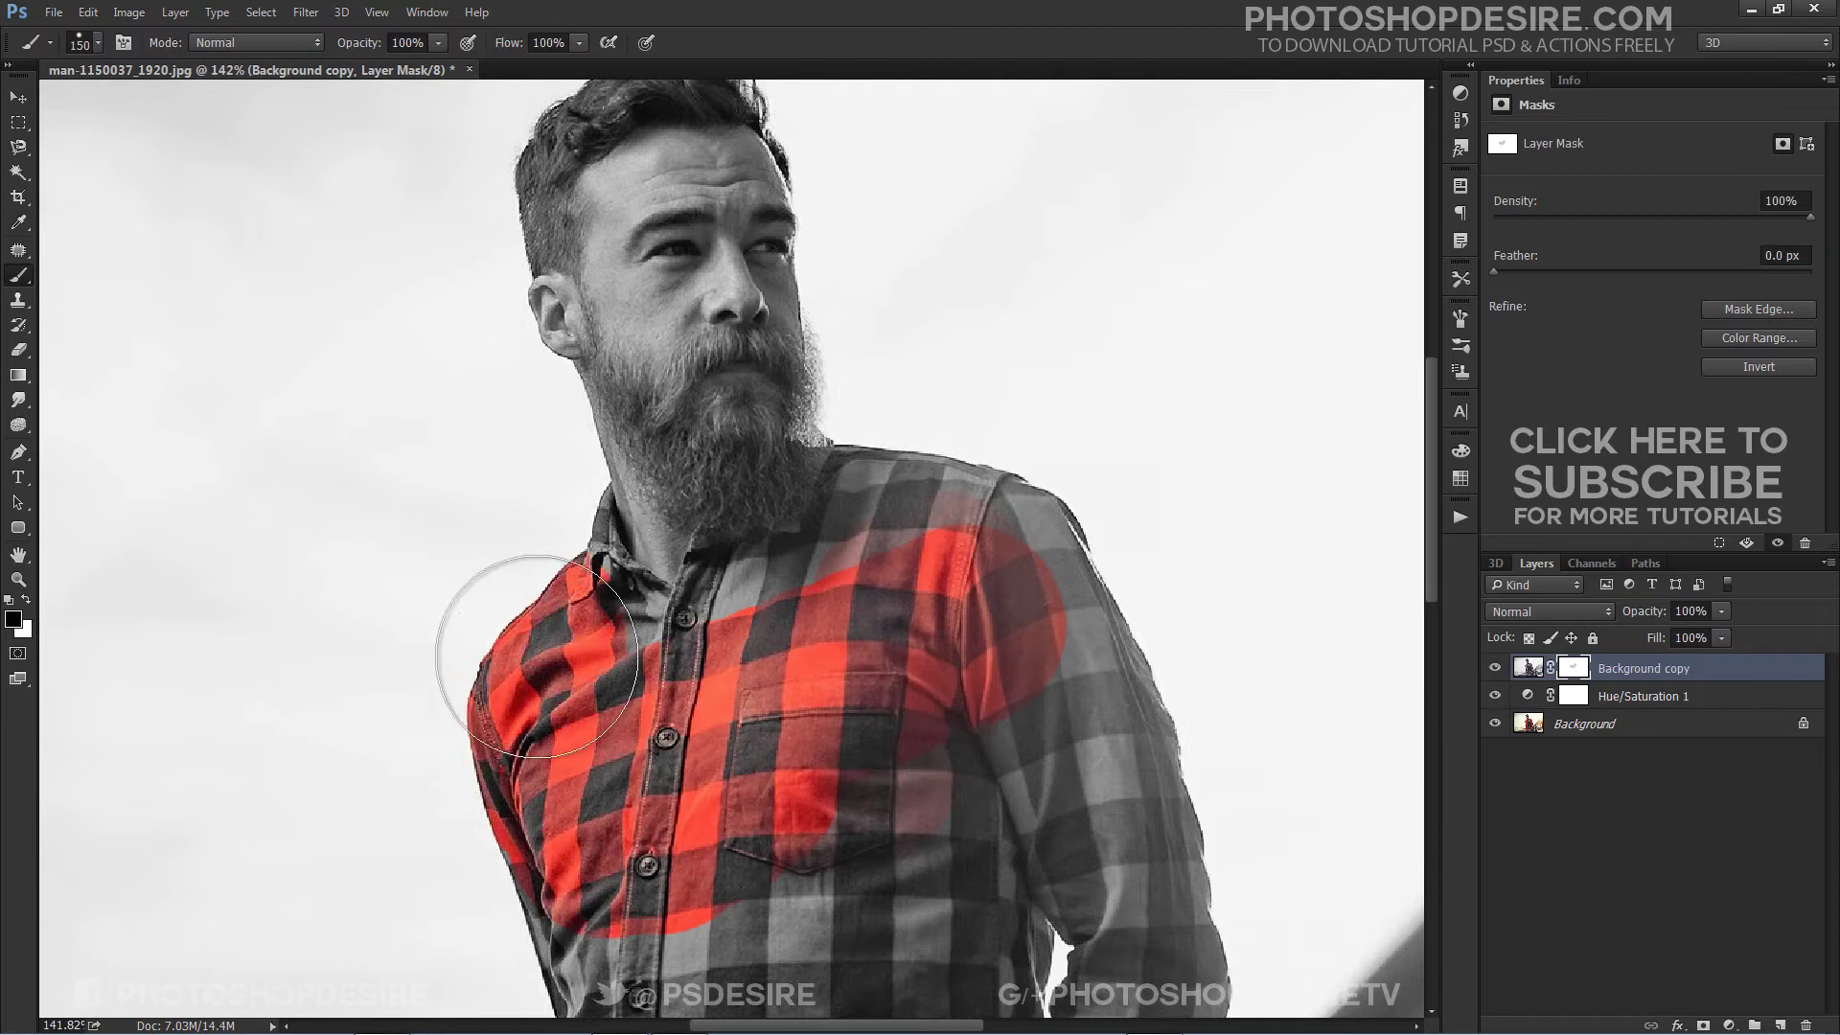
# Paint black on the Background copy layer mask over the whole plaid shirt to reveal its red color
pyautogui.moveTo(485, 607)
pyautogui.mouseDown()
pyautogui.moveTo(924, 575)
pyautogui.moveTo(977, 595)
pyautogui.mouseUp()
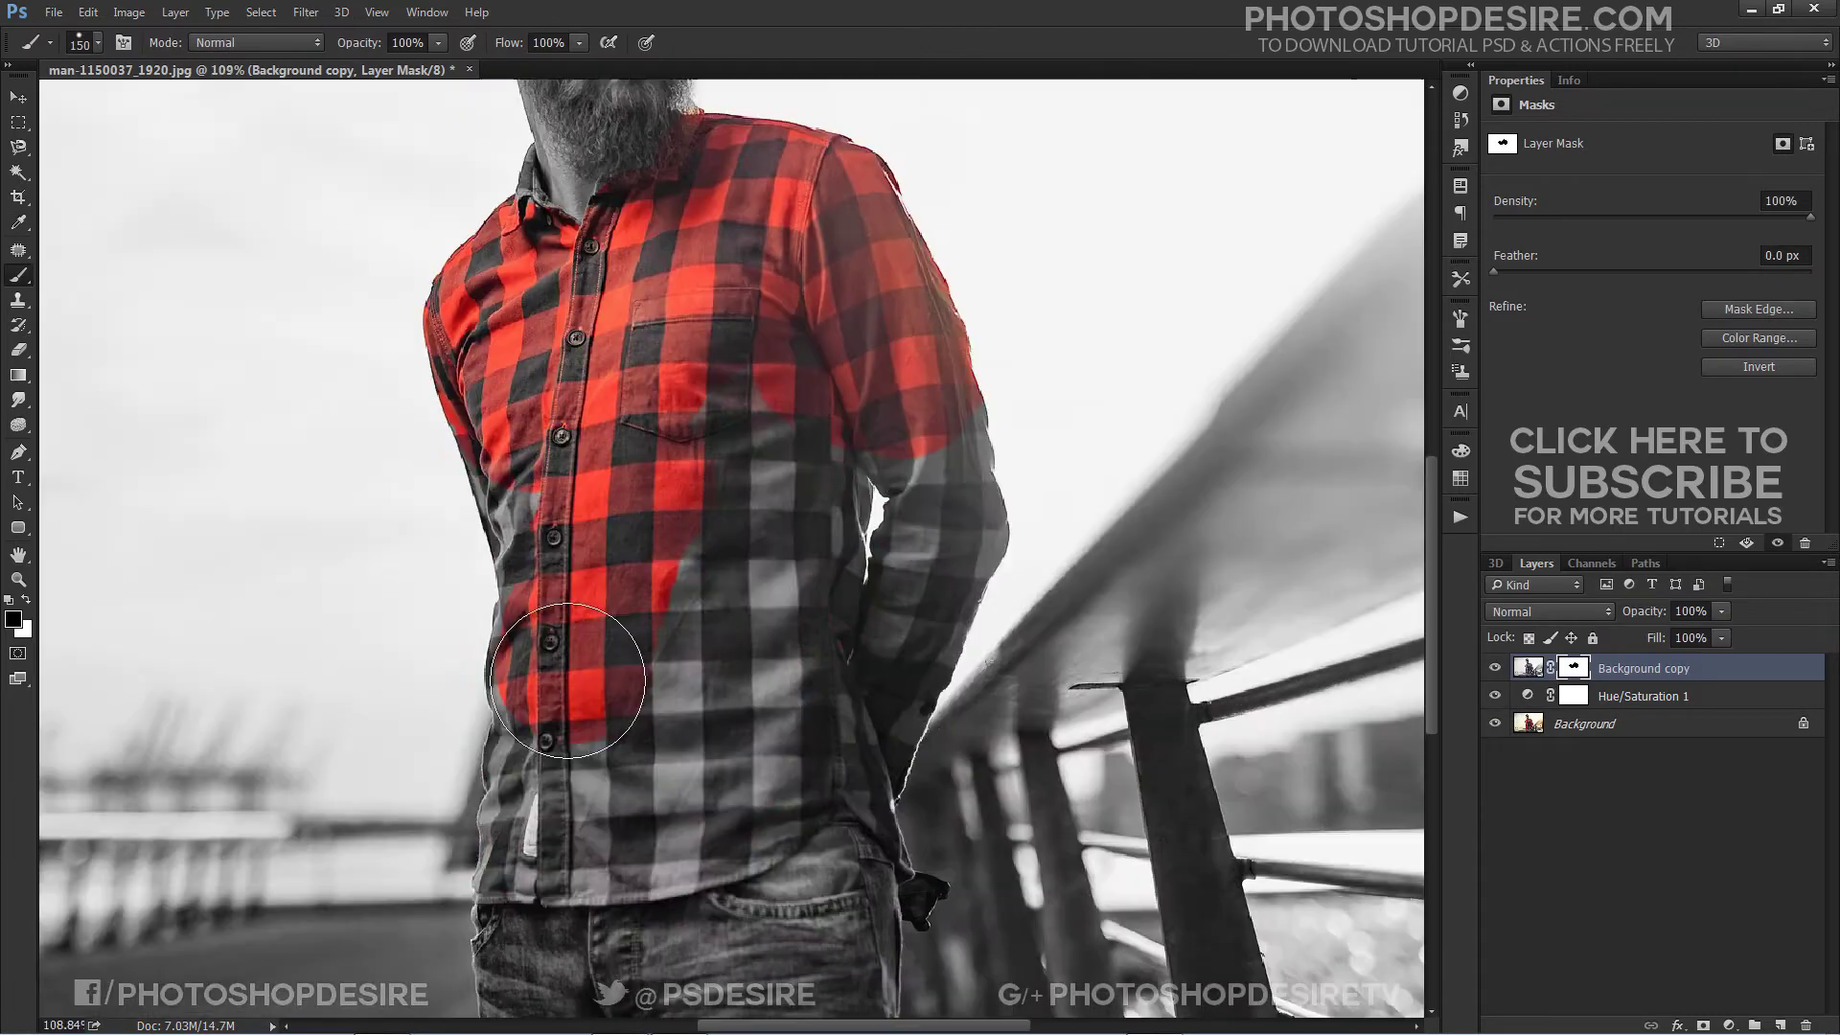
pyautogui.moveTo(567, 680); pyautogui.dragTo(657, 773)
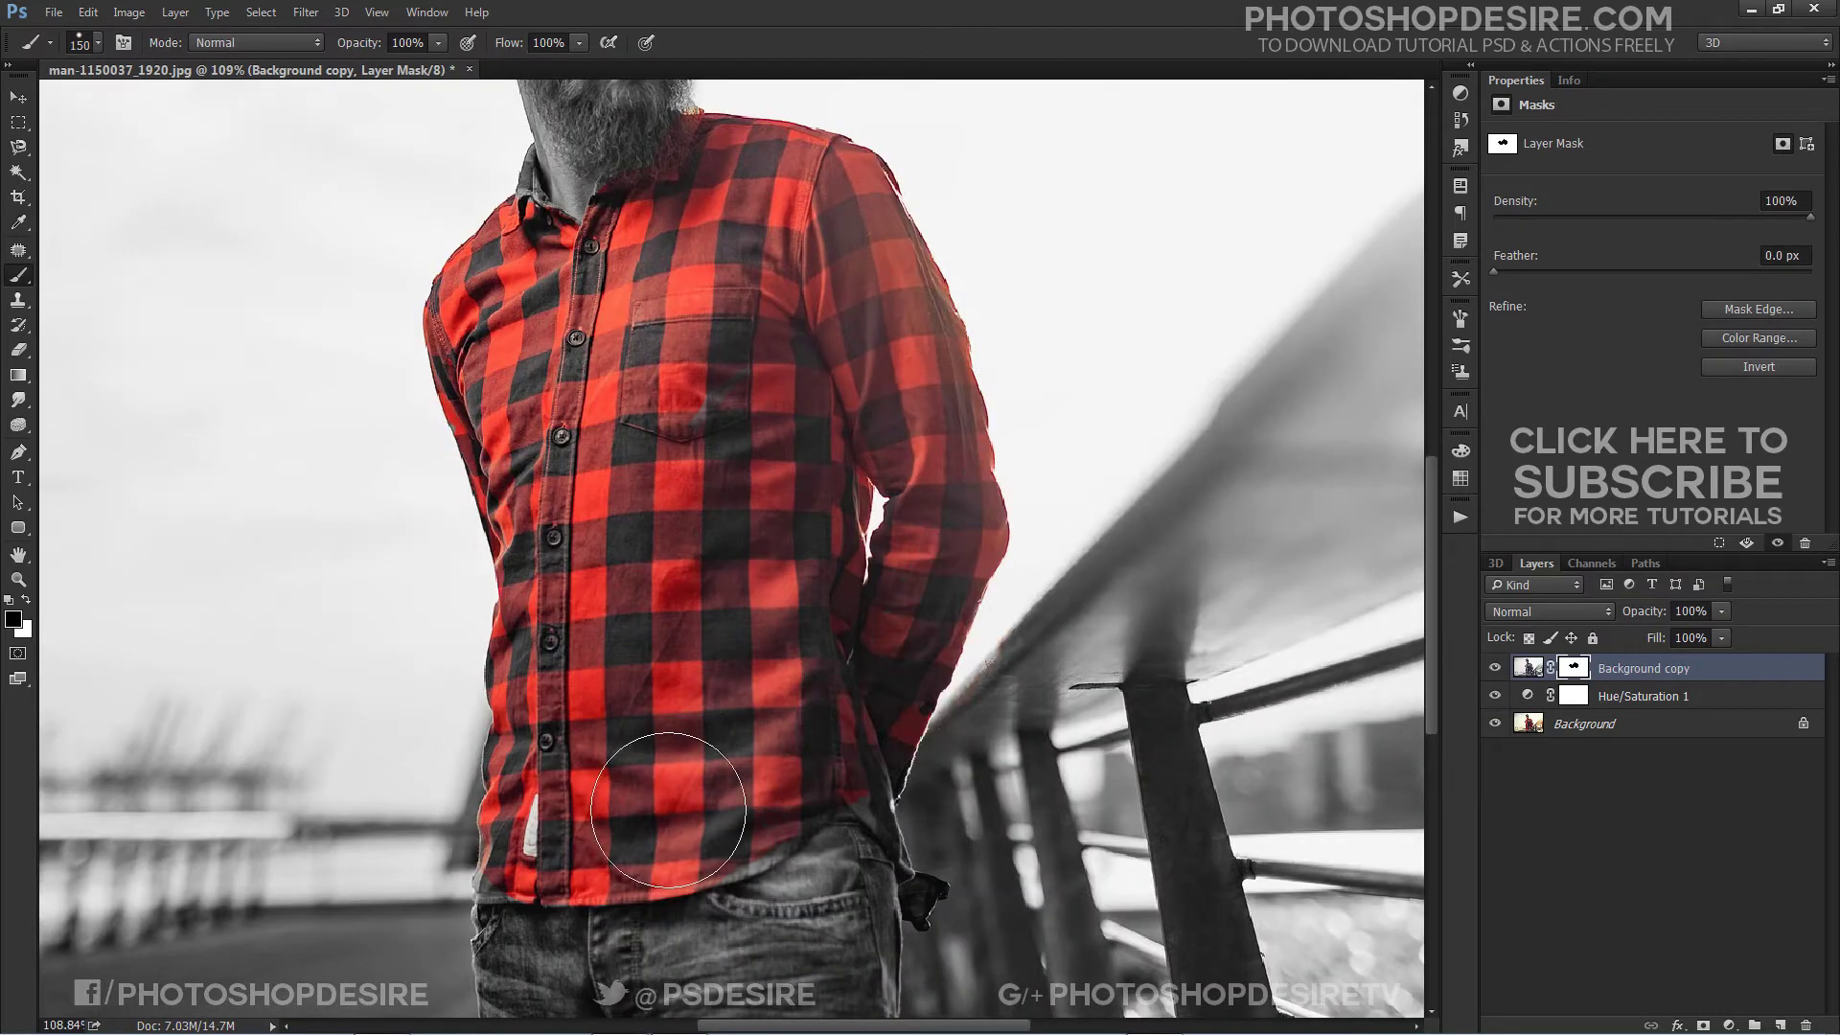
pyautogui.hotkey('ctrl', '0')
# Set the foreground color to green and try brush strokes diagonally across the photo
pyautogui.click(14, 619)
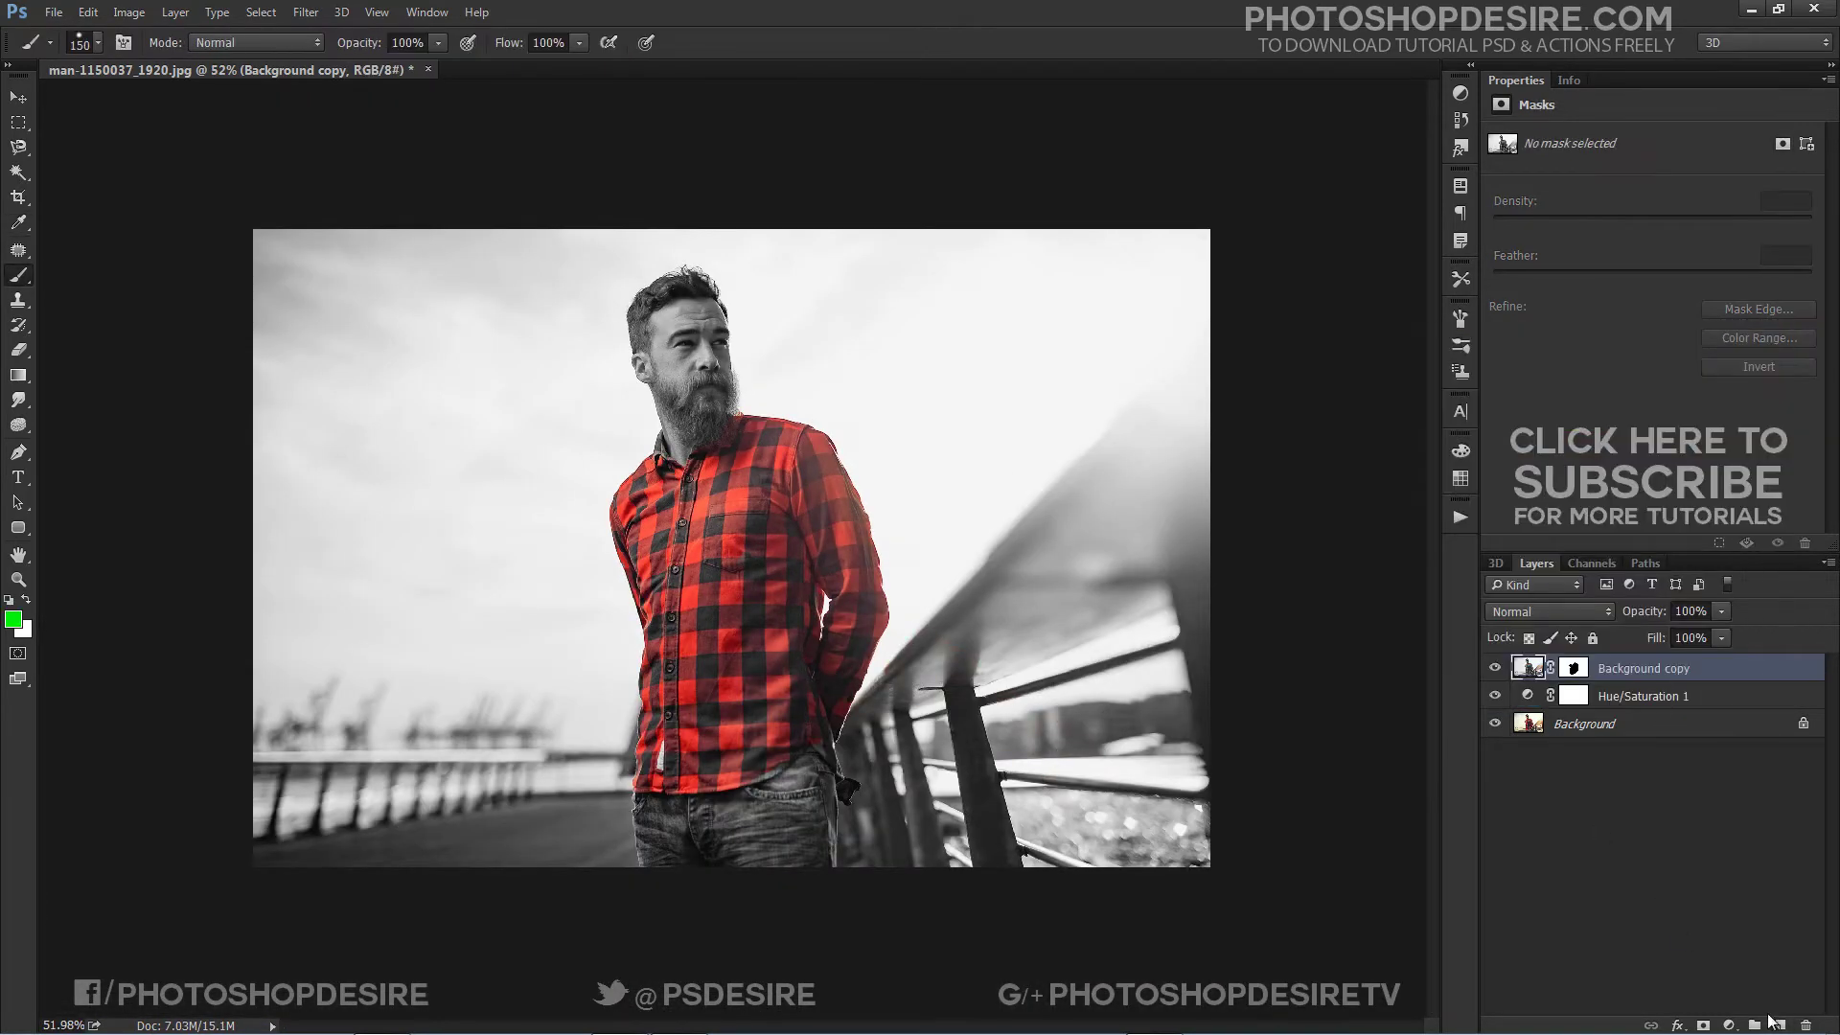
pyautogui.moveTo(393, 762); pyautogui.dragTo(1068, 321)
pyautogui.moveTo(386, 350); pyautogui.dragTo(1155, 848)
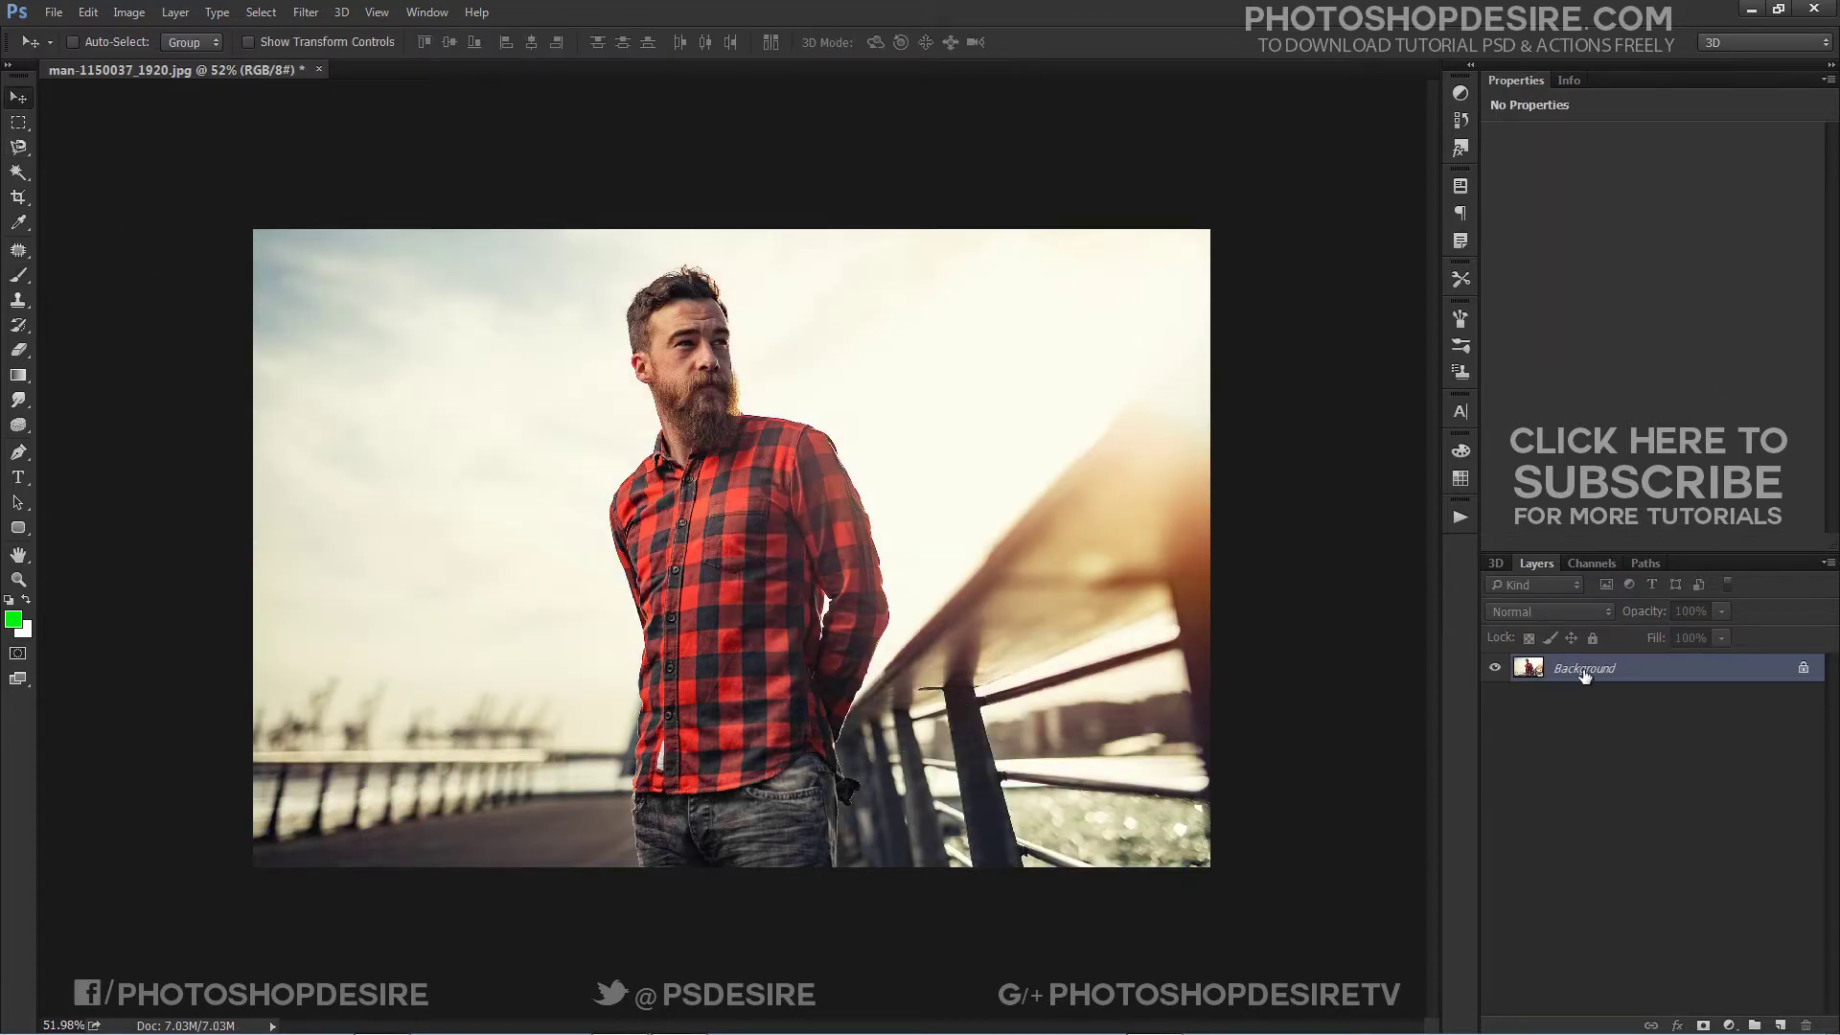
# Duplicate the Background layer as Background copy in the same document
pyautogui.rightClick(1584, 674)
pyautogui.click(1615, 708)
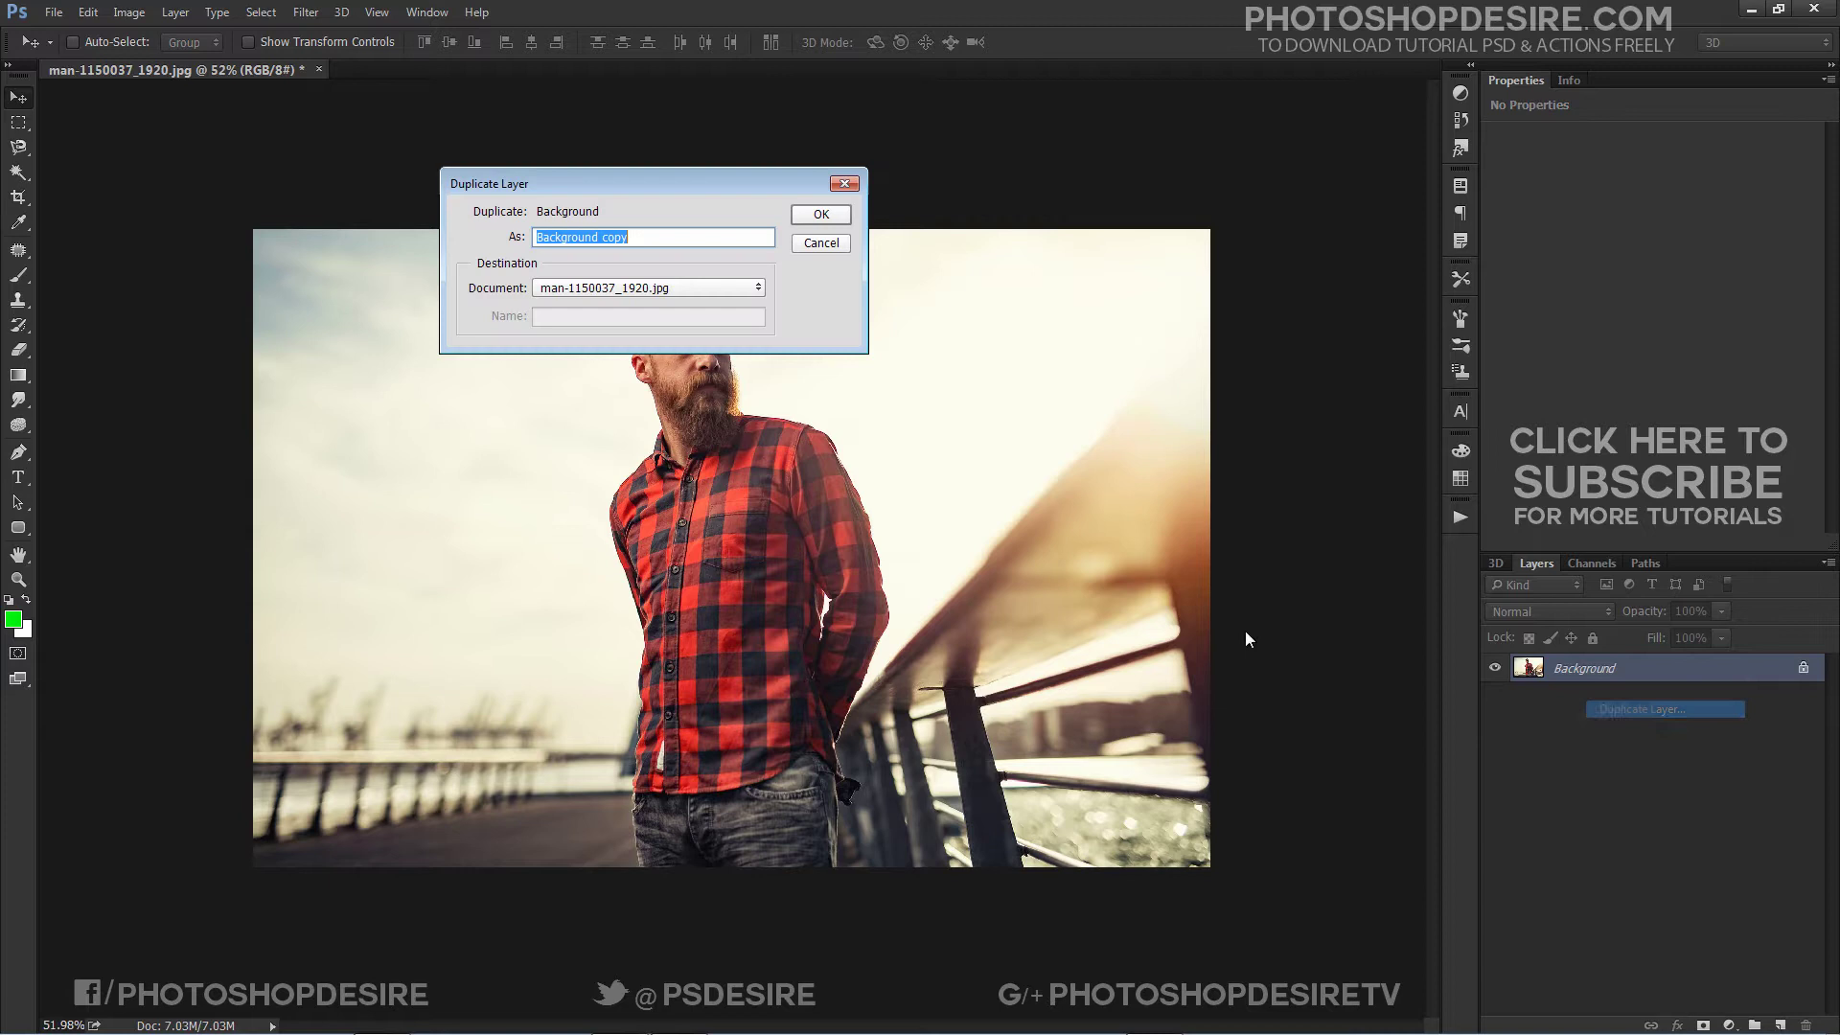
pyautogui.click(843, 215)
# Activate the Color Replacement Tool and set its mode to Color with continuous sampling
pyautogui.scroll(2, 680, 473)
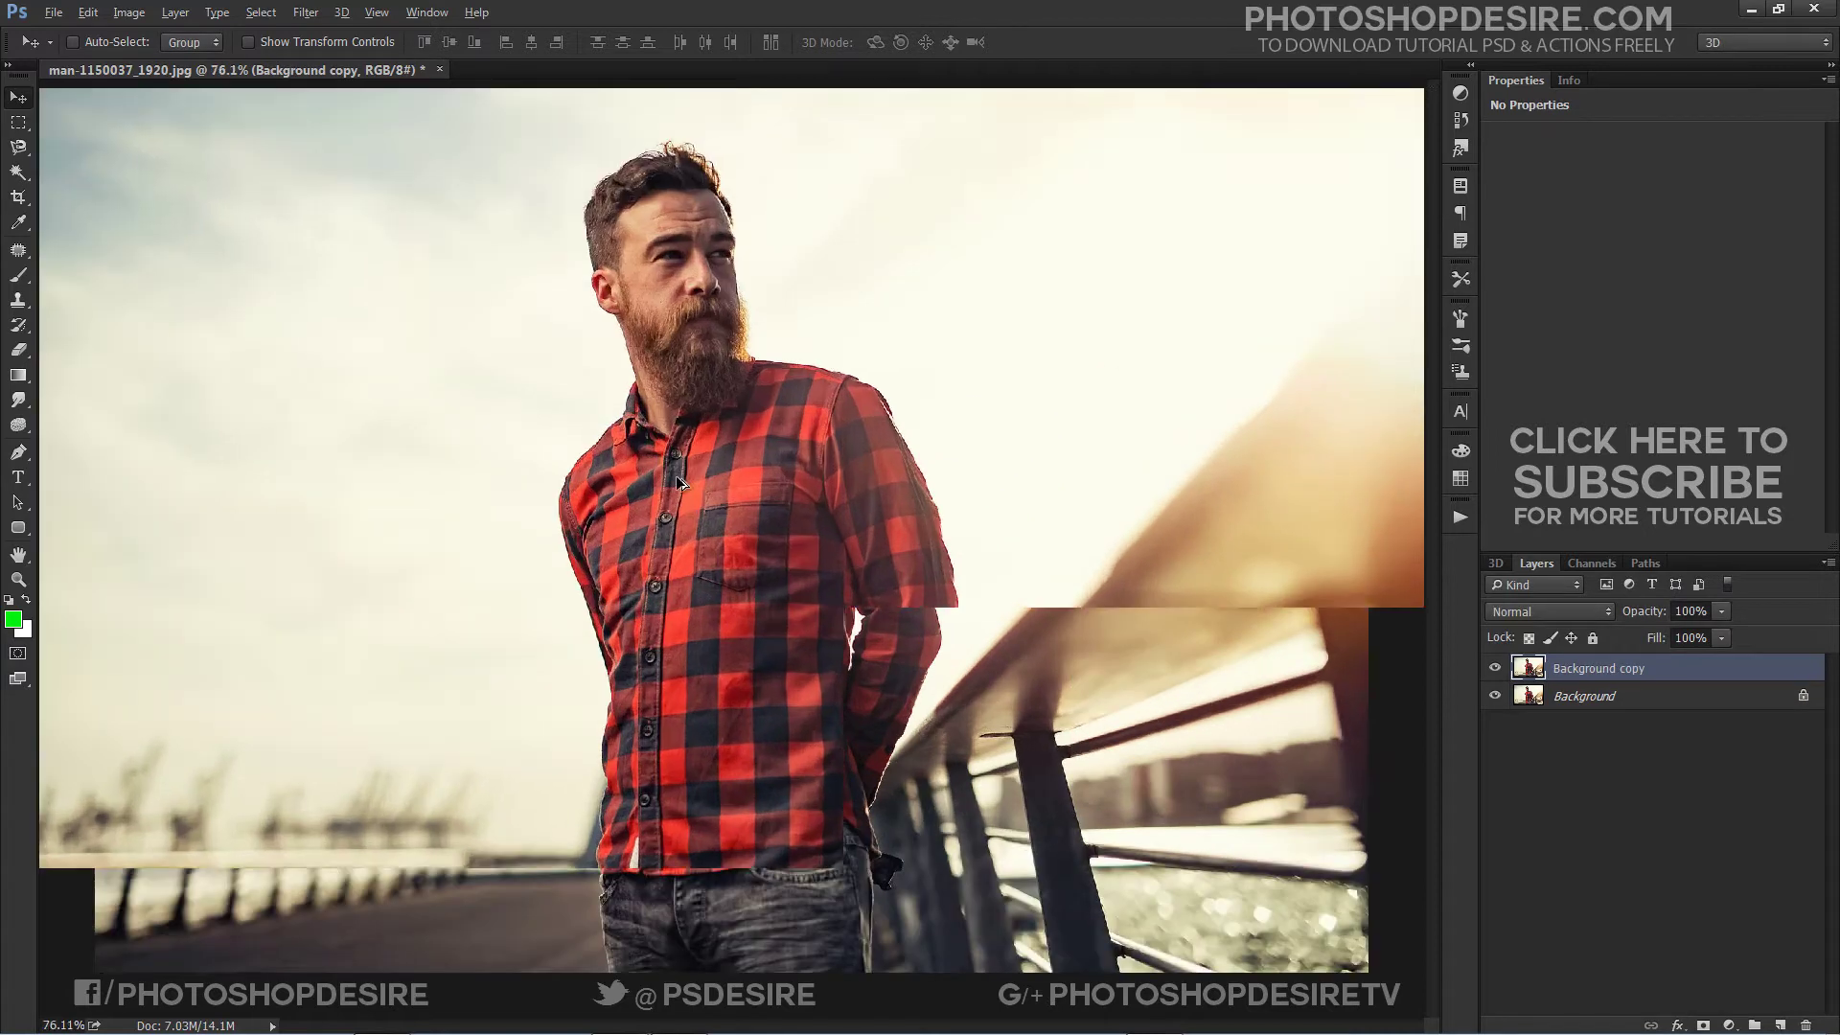
pyautogui.scroll(-1, 523, 556)
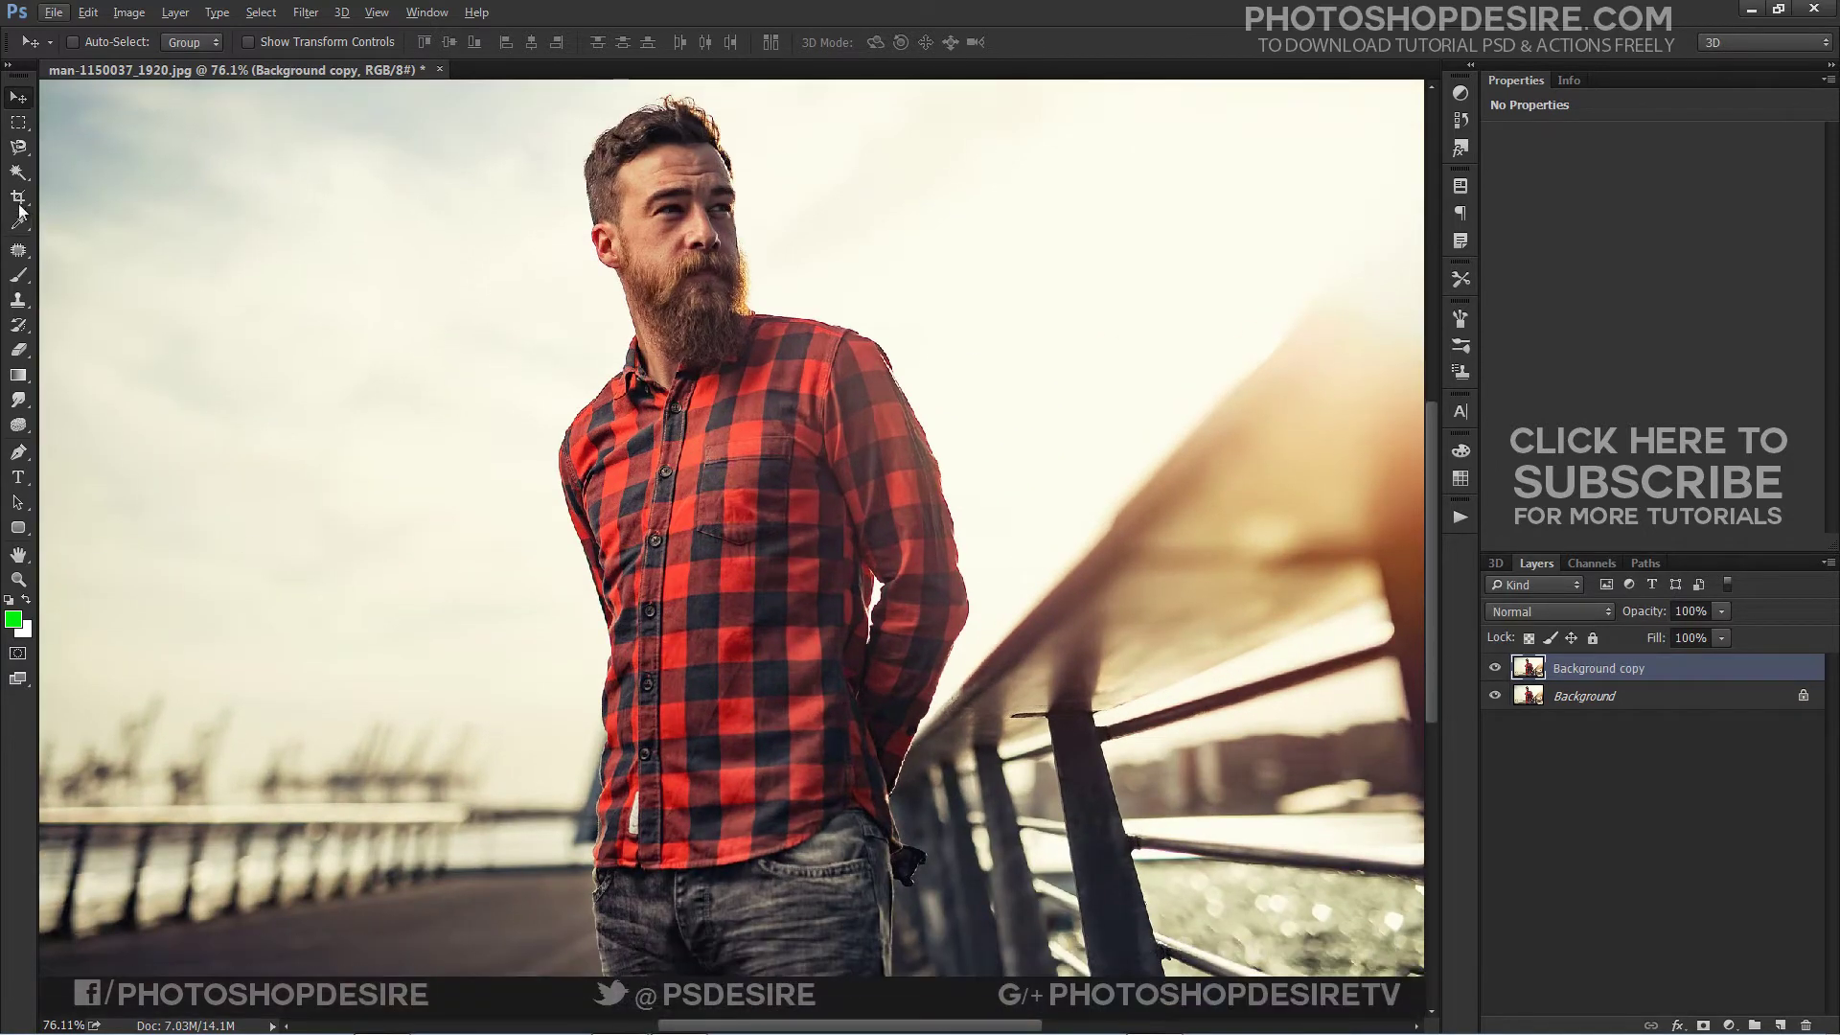
pyautogui.click(18, 275)
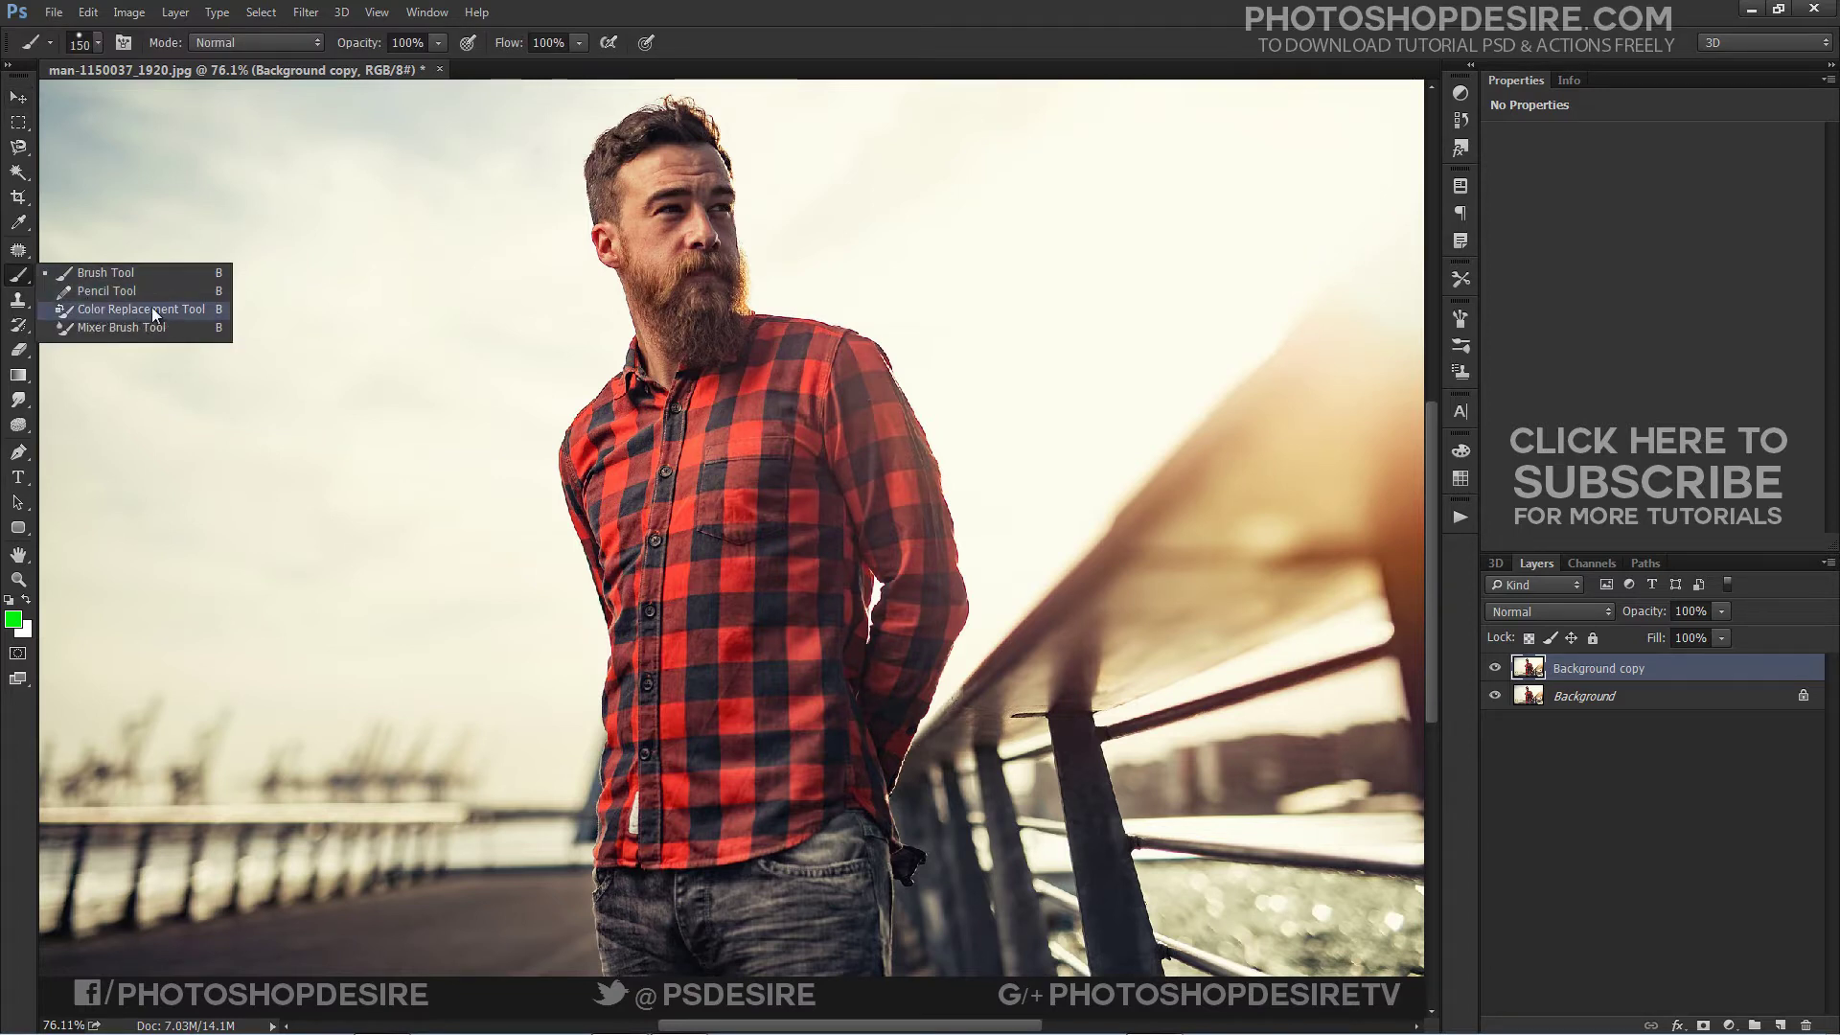
pyautogui.click(188, 307)
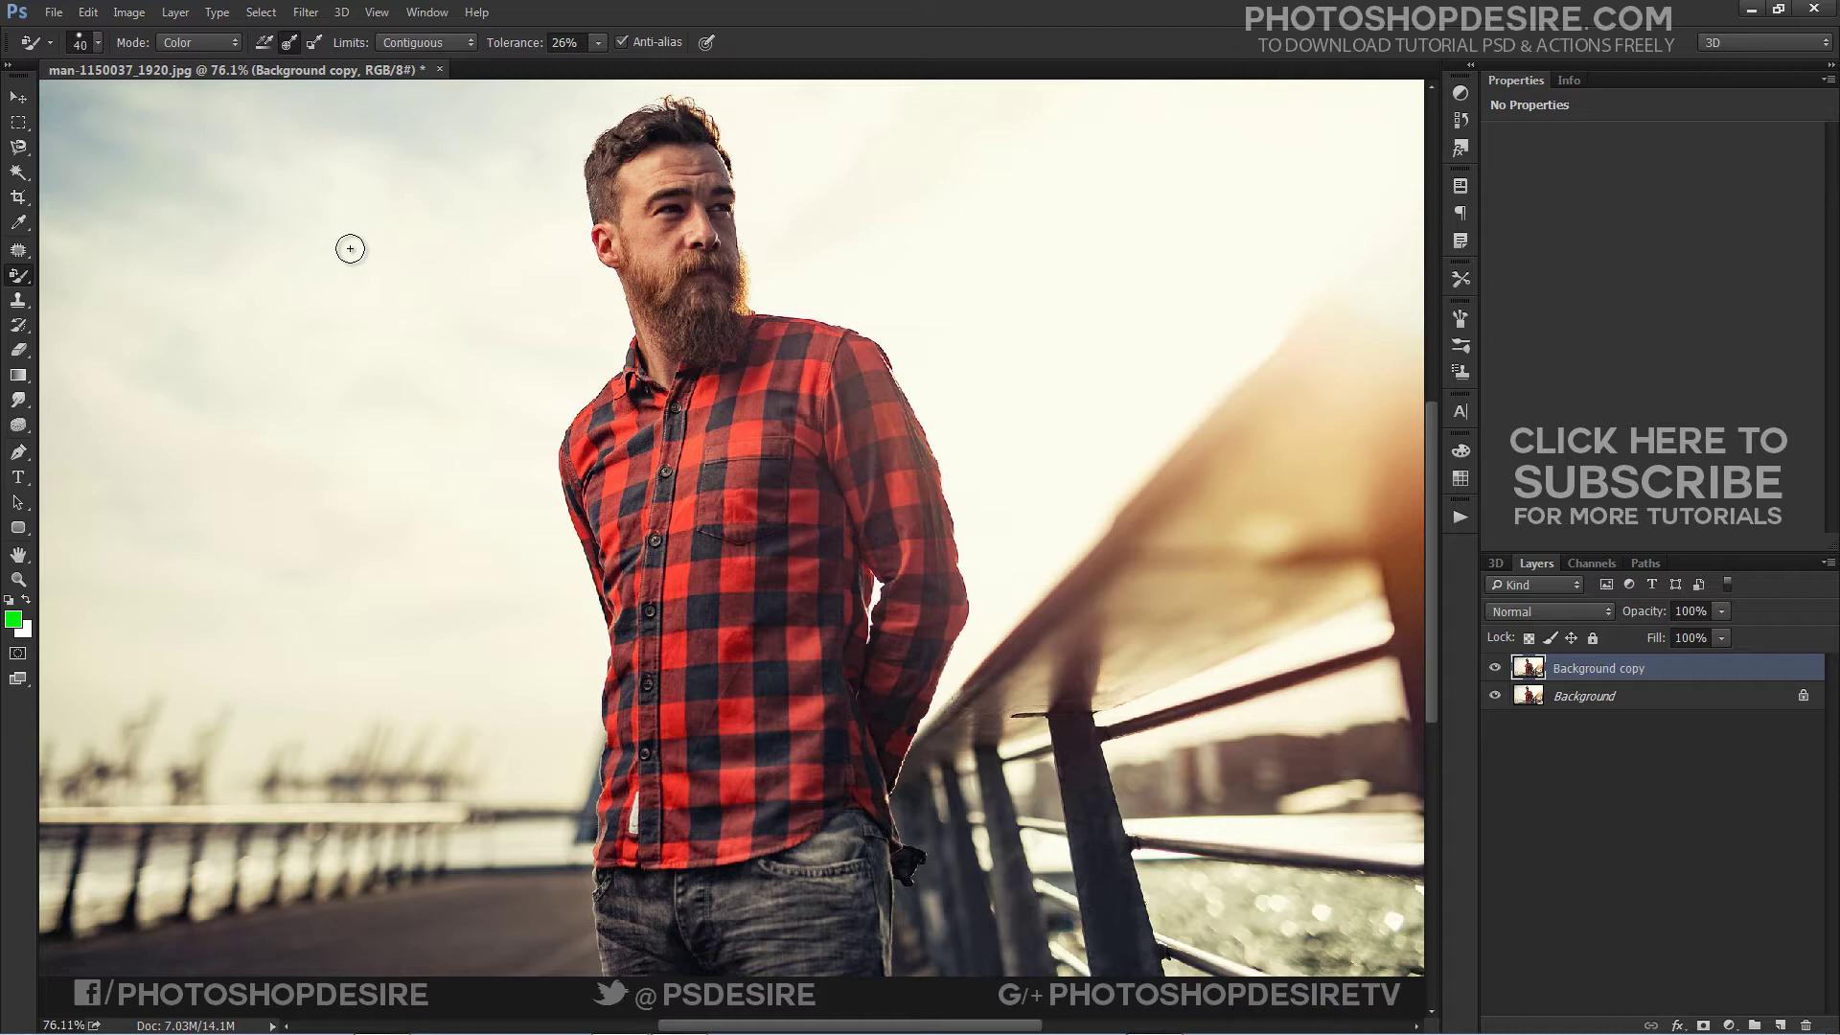
pyautogui.keyDown('alt'); pyautogui.scroll(4, 382, 237); pyautogui.keyUp('alt')
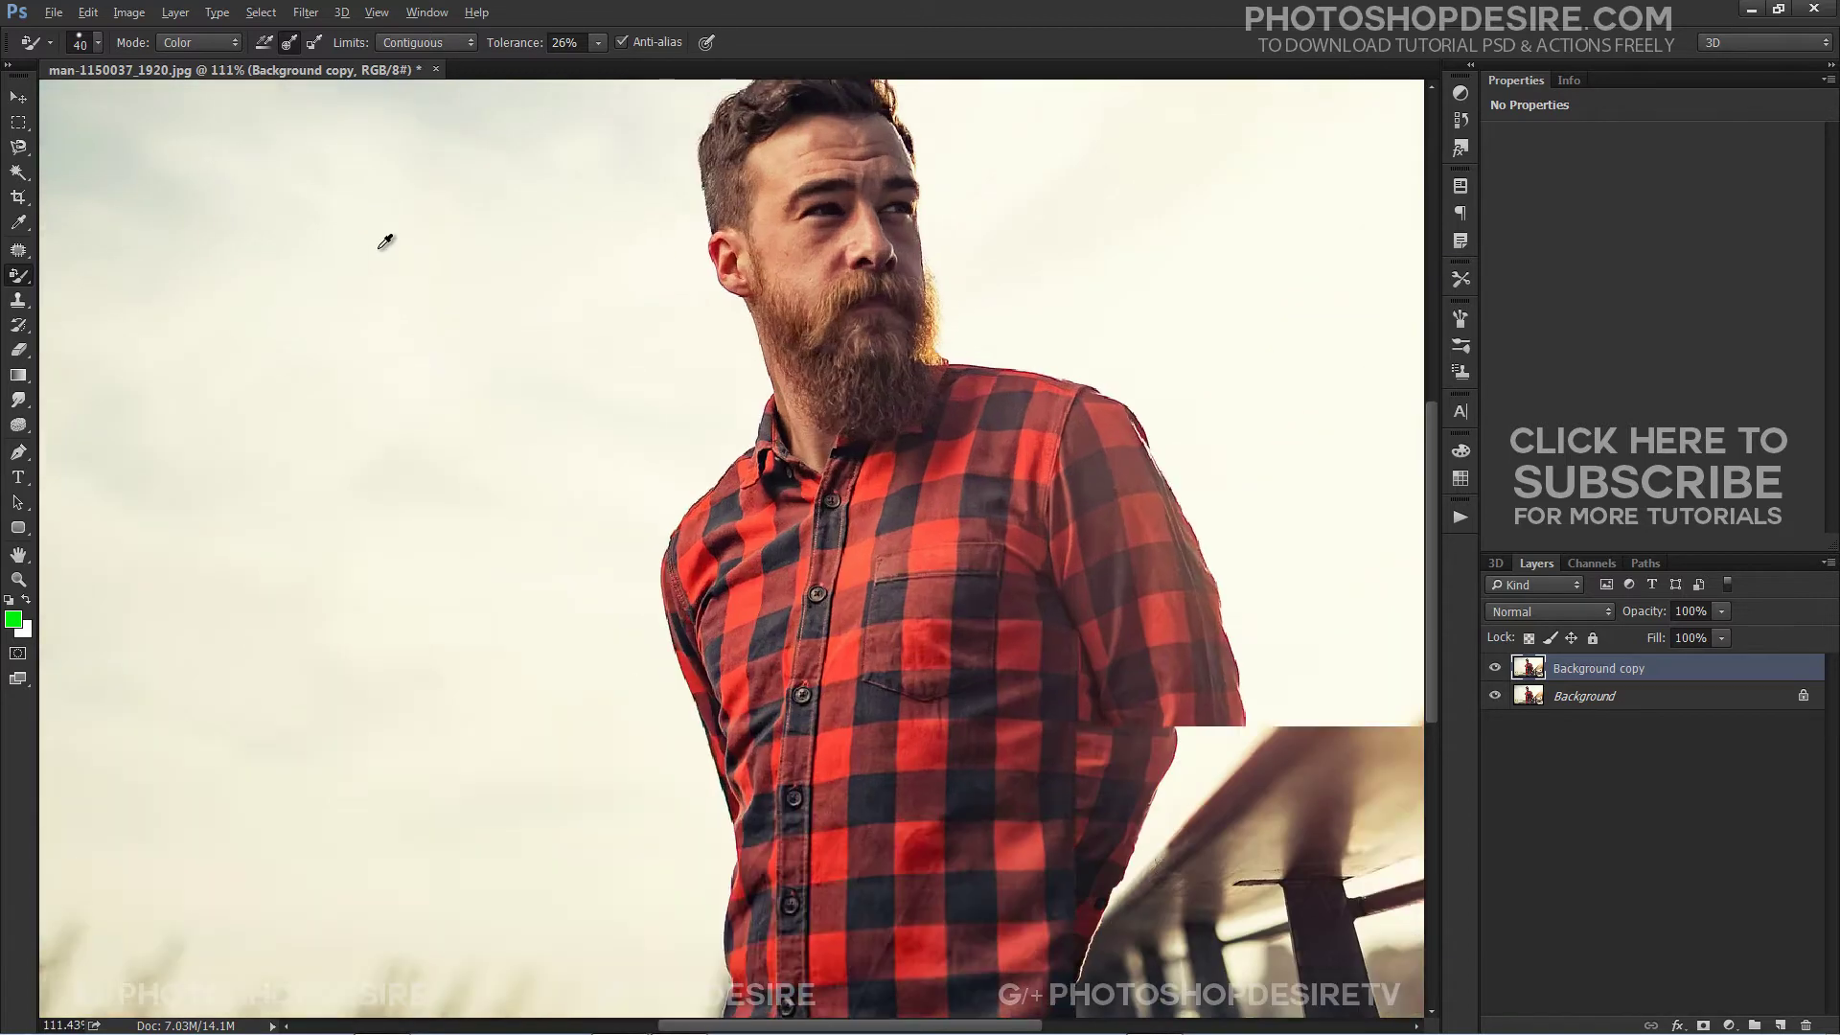
pyautogui.scroll(3, 1293, 369)
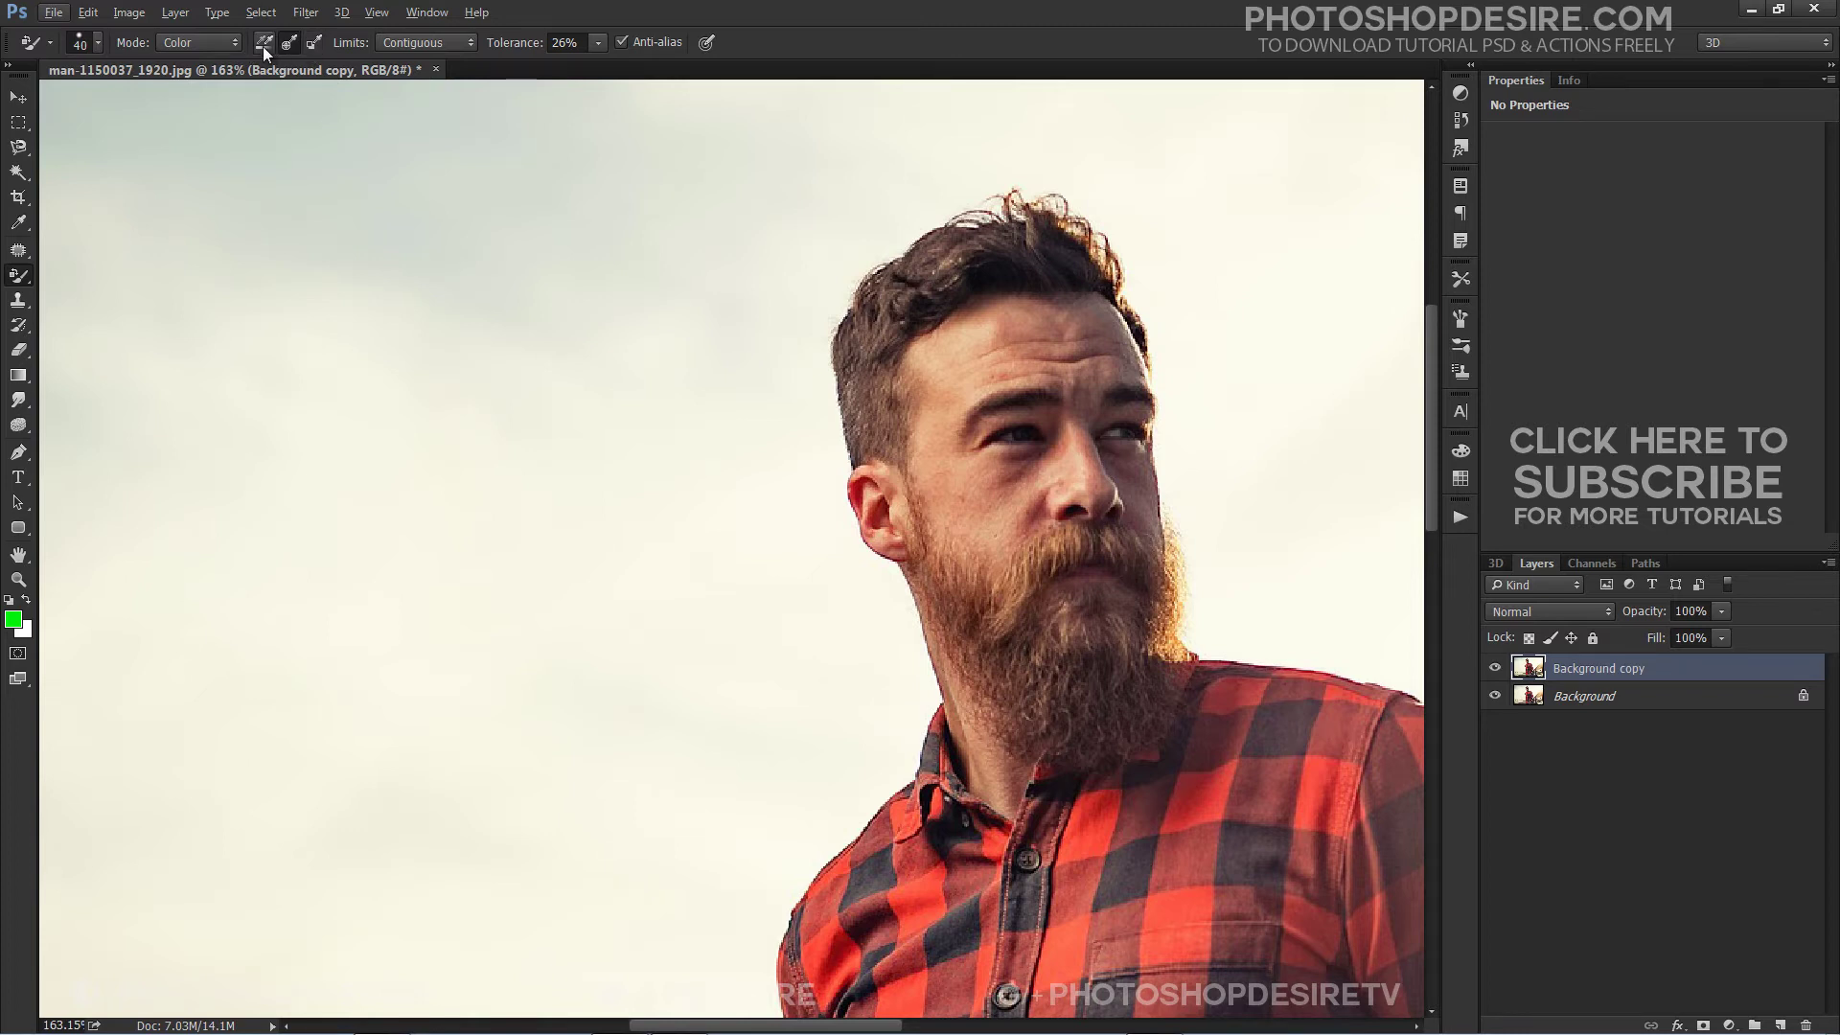
pyautogui.click(199, 42)
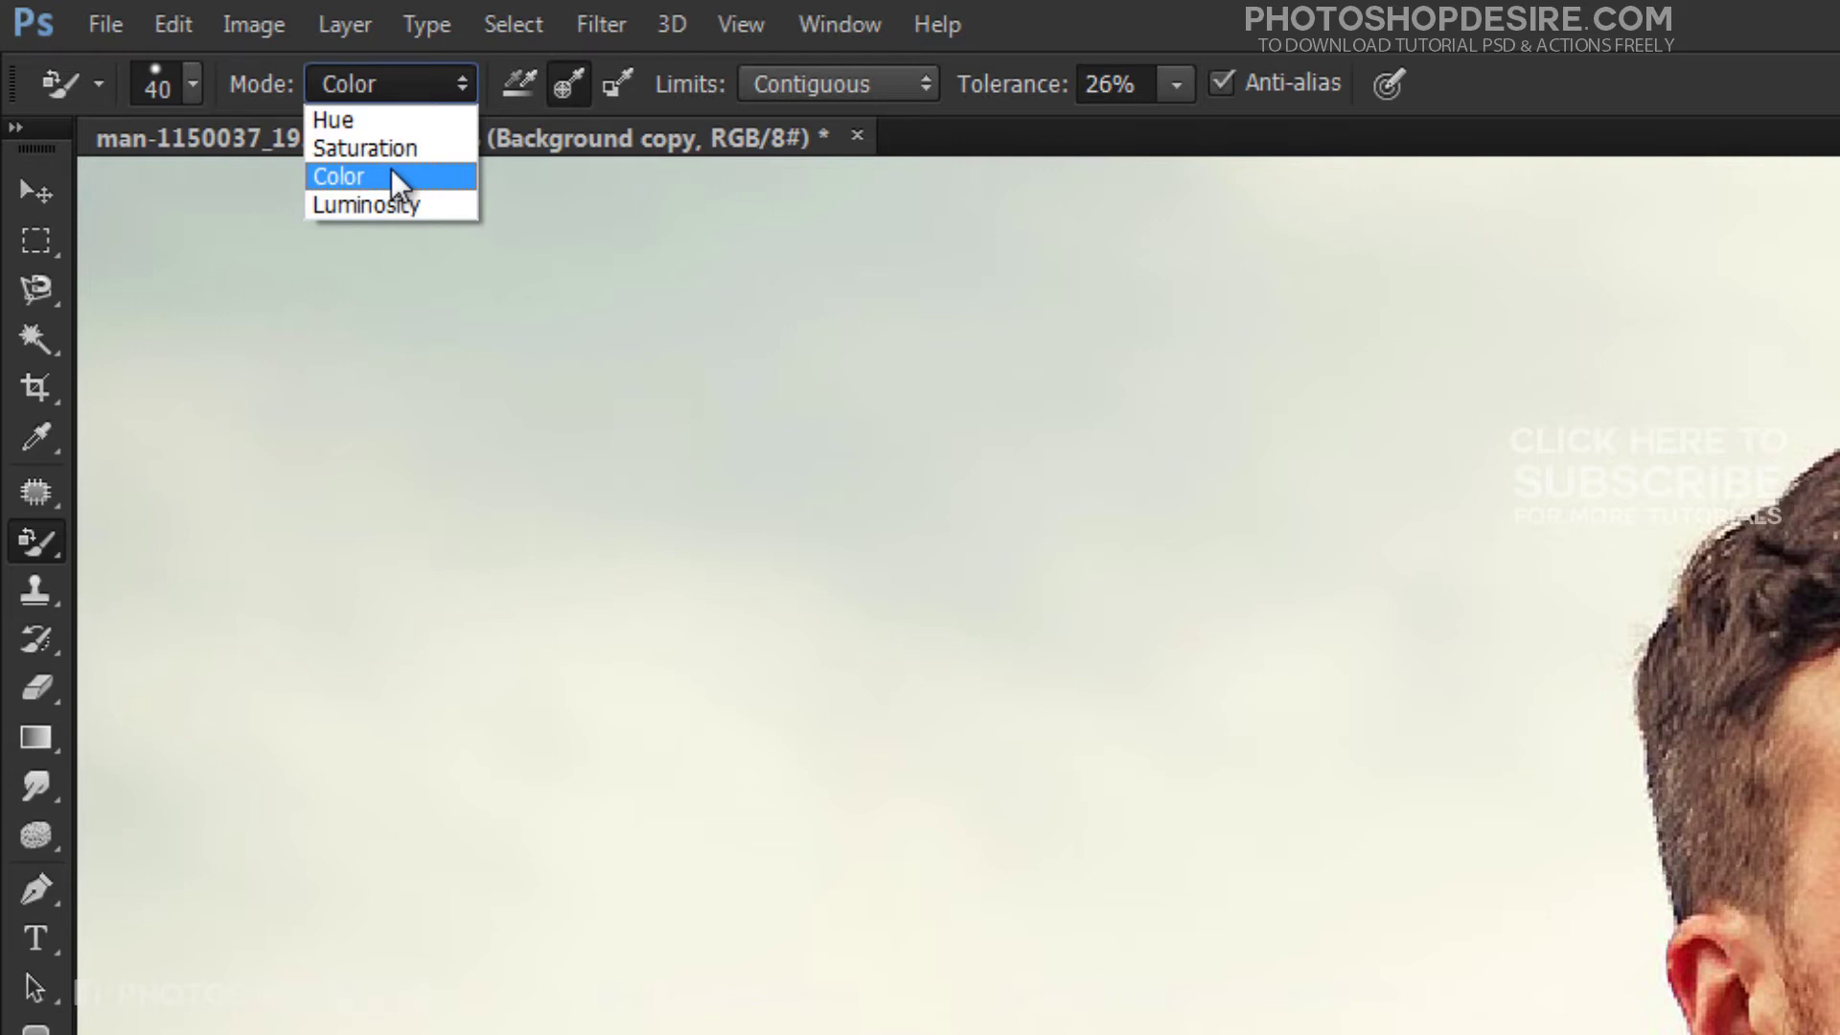
pyautogui.click(393, 175)
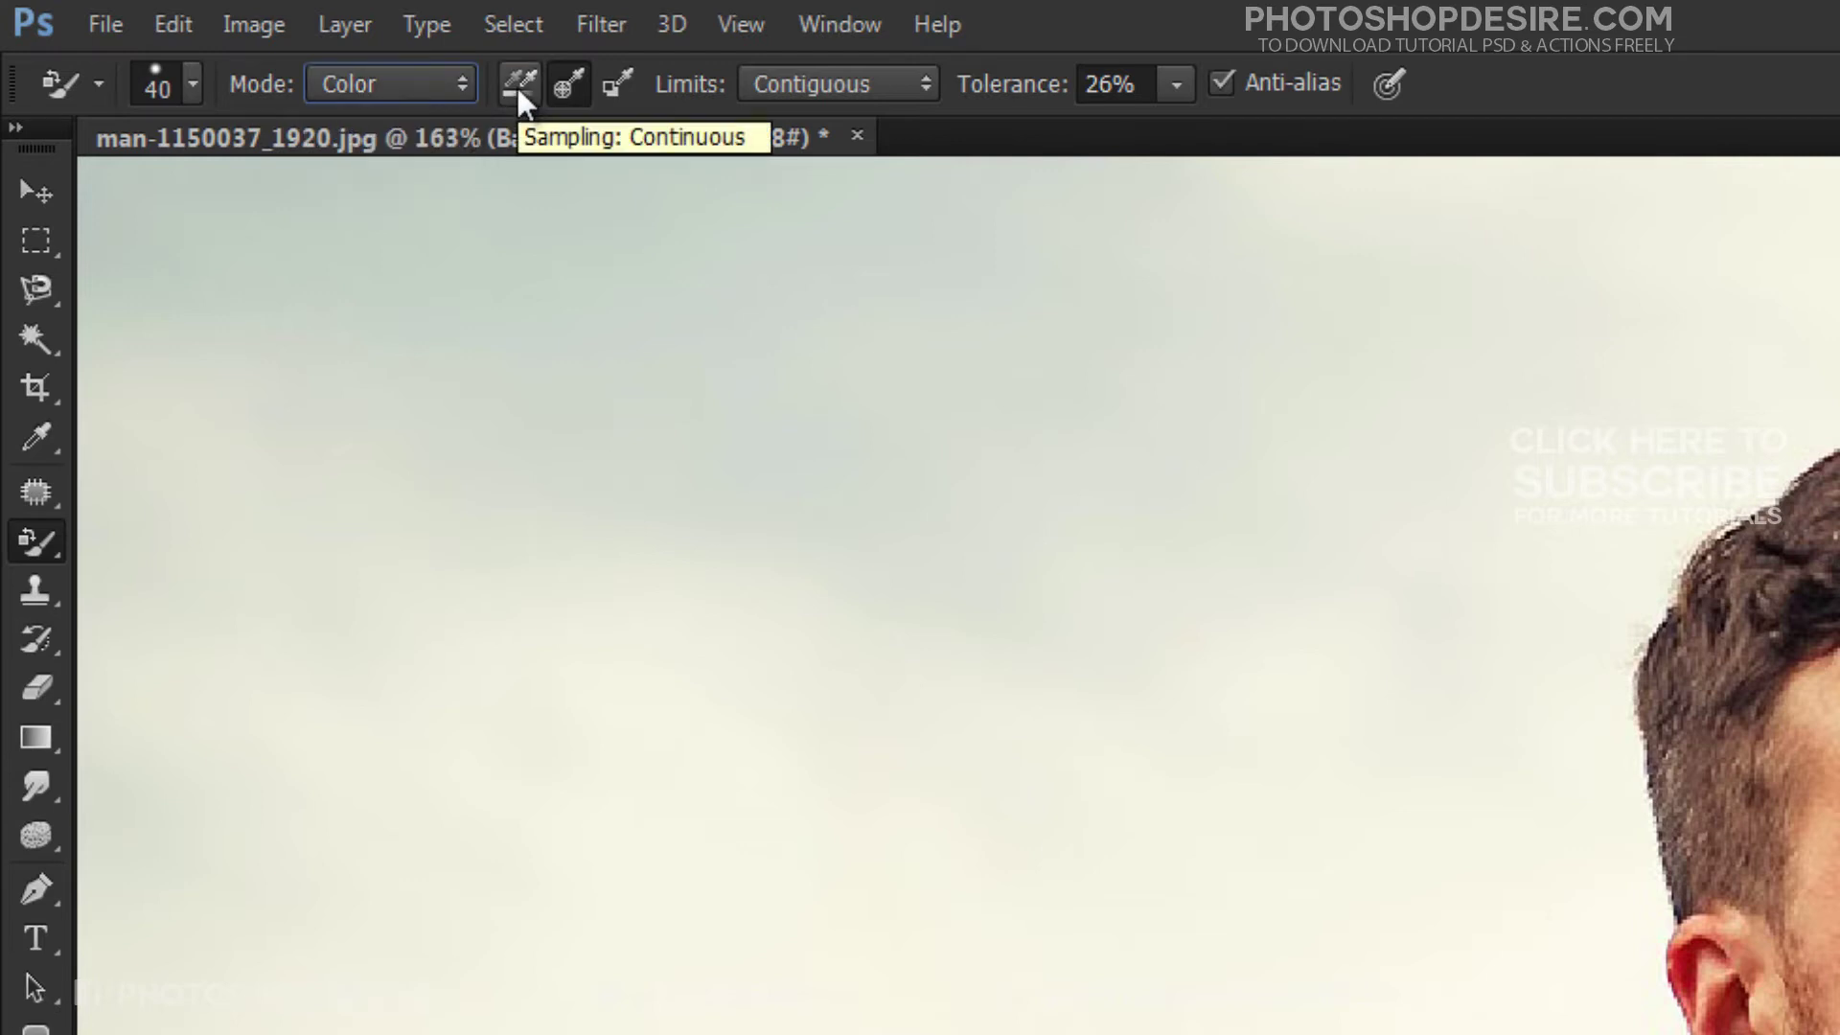
pyautogui.click(522, 86)
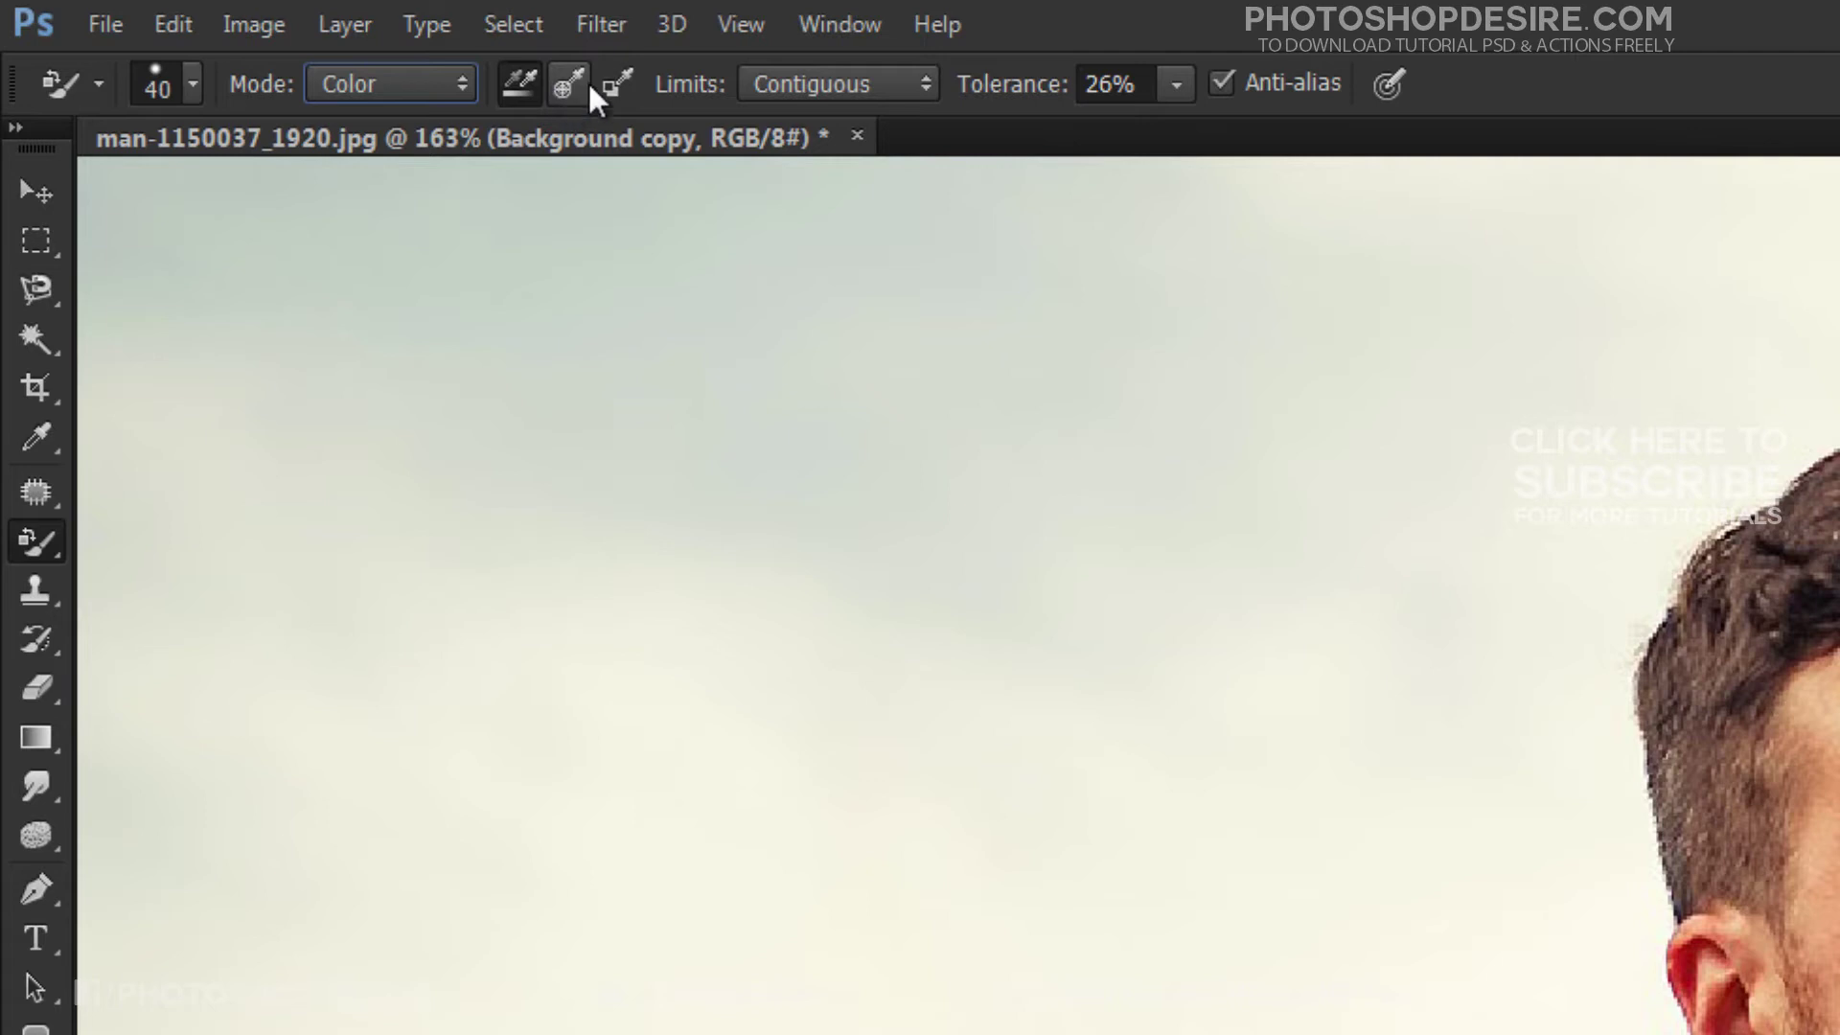
# Try the Discontiguous limits option for the Color Replacement Tool, then return the limits to Contiguous
pyautogui.click(805, 85)
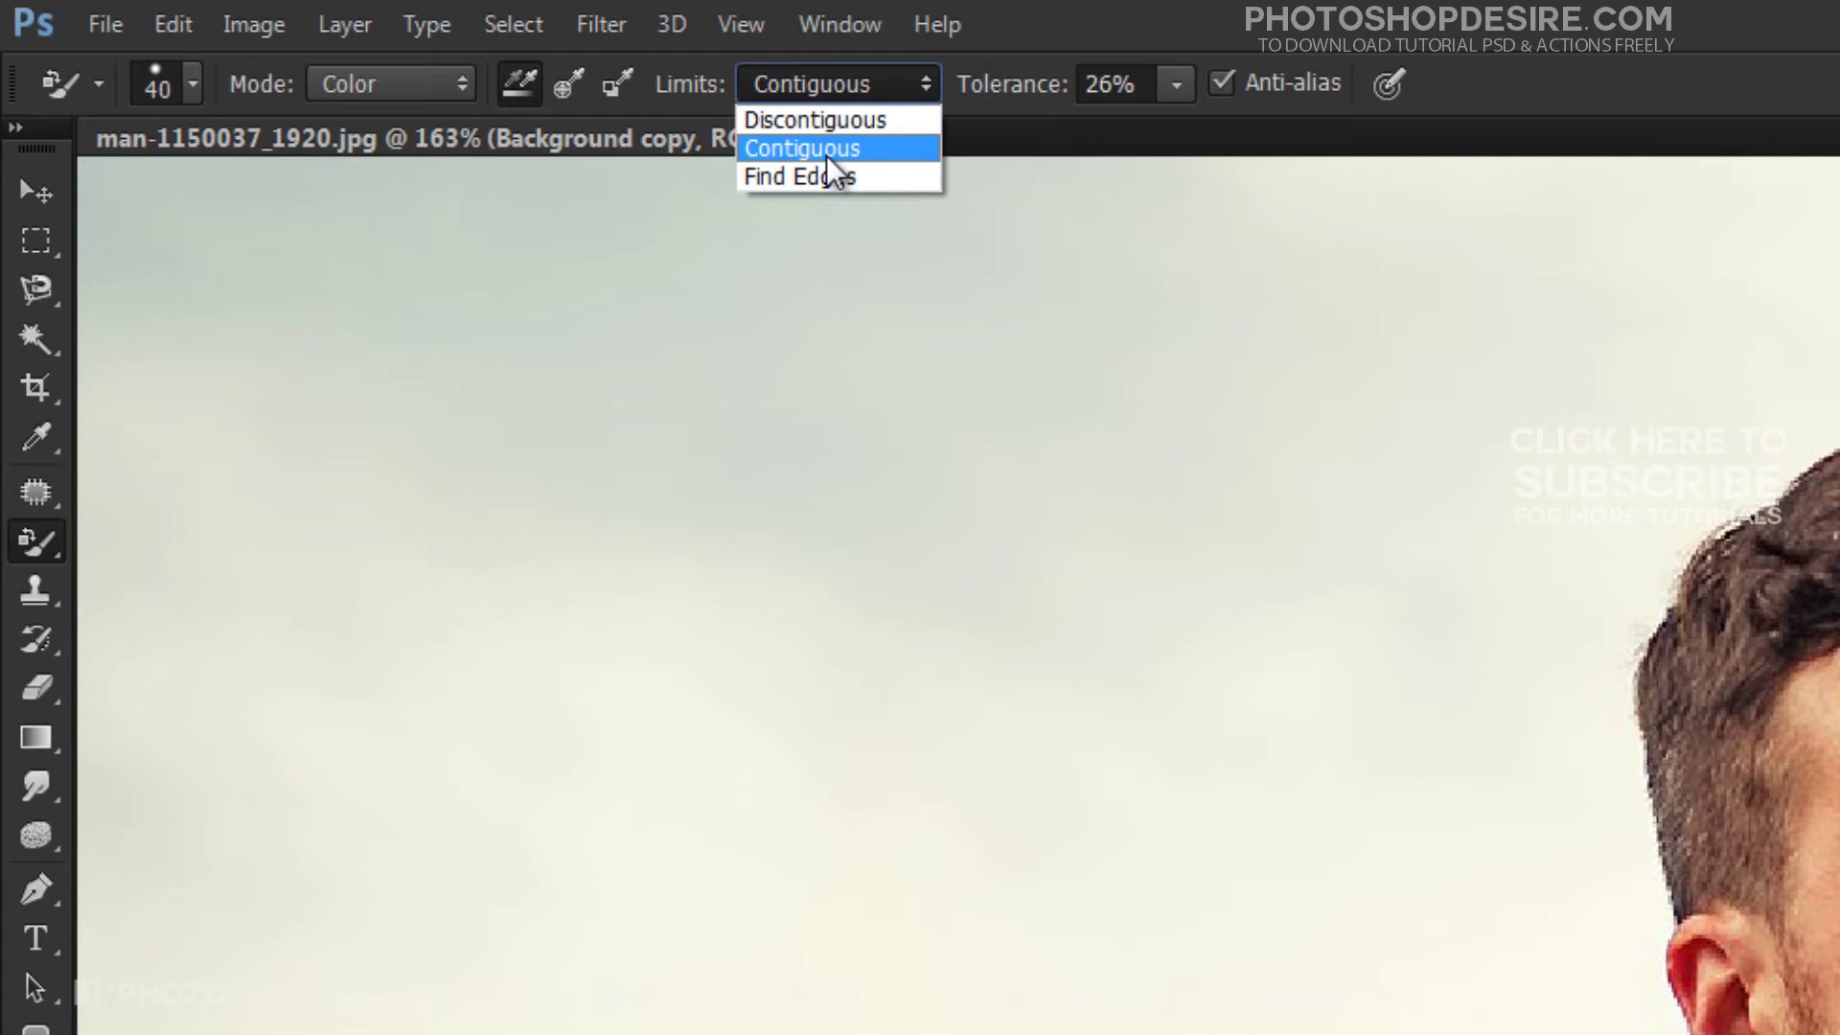
pyautogui.click(836, 151)
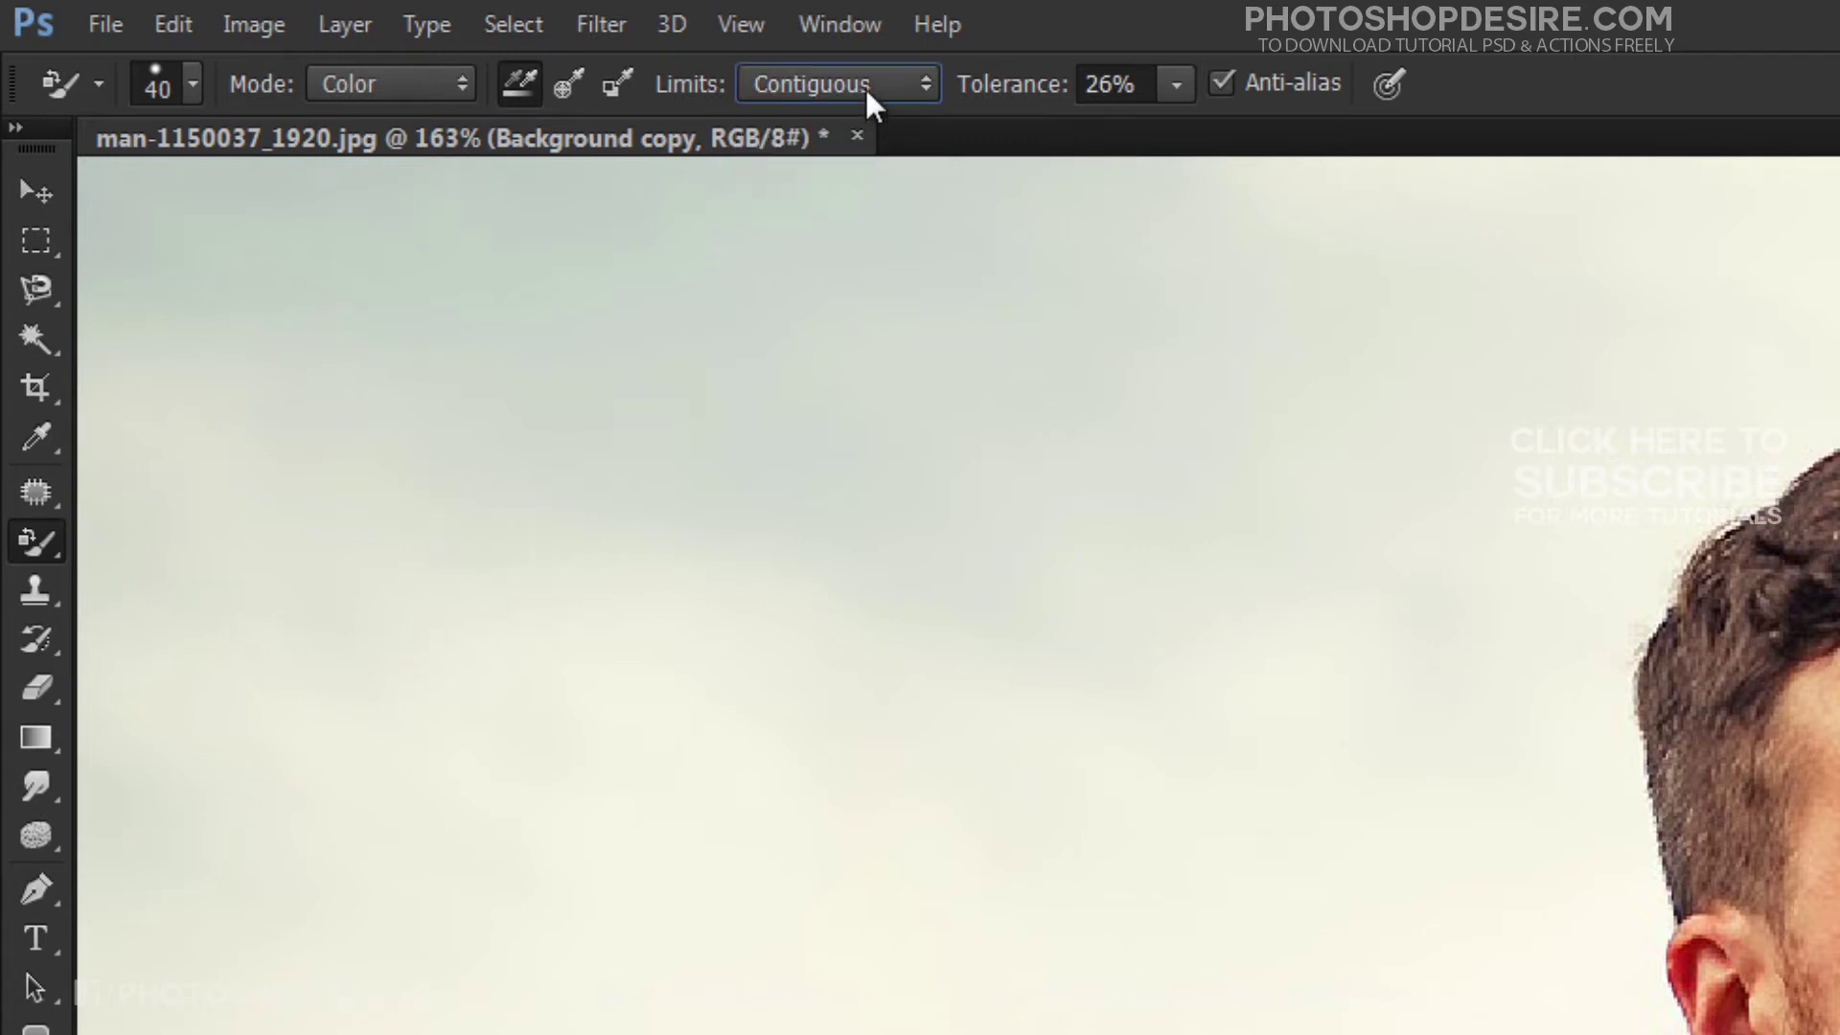
pyautogui.click(865, 89)
pyautogui.click(865, 117)
pyautogui.click(872, 93)
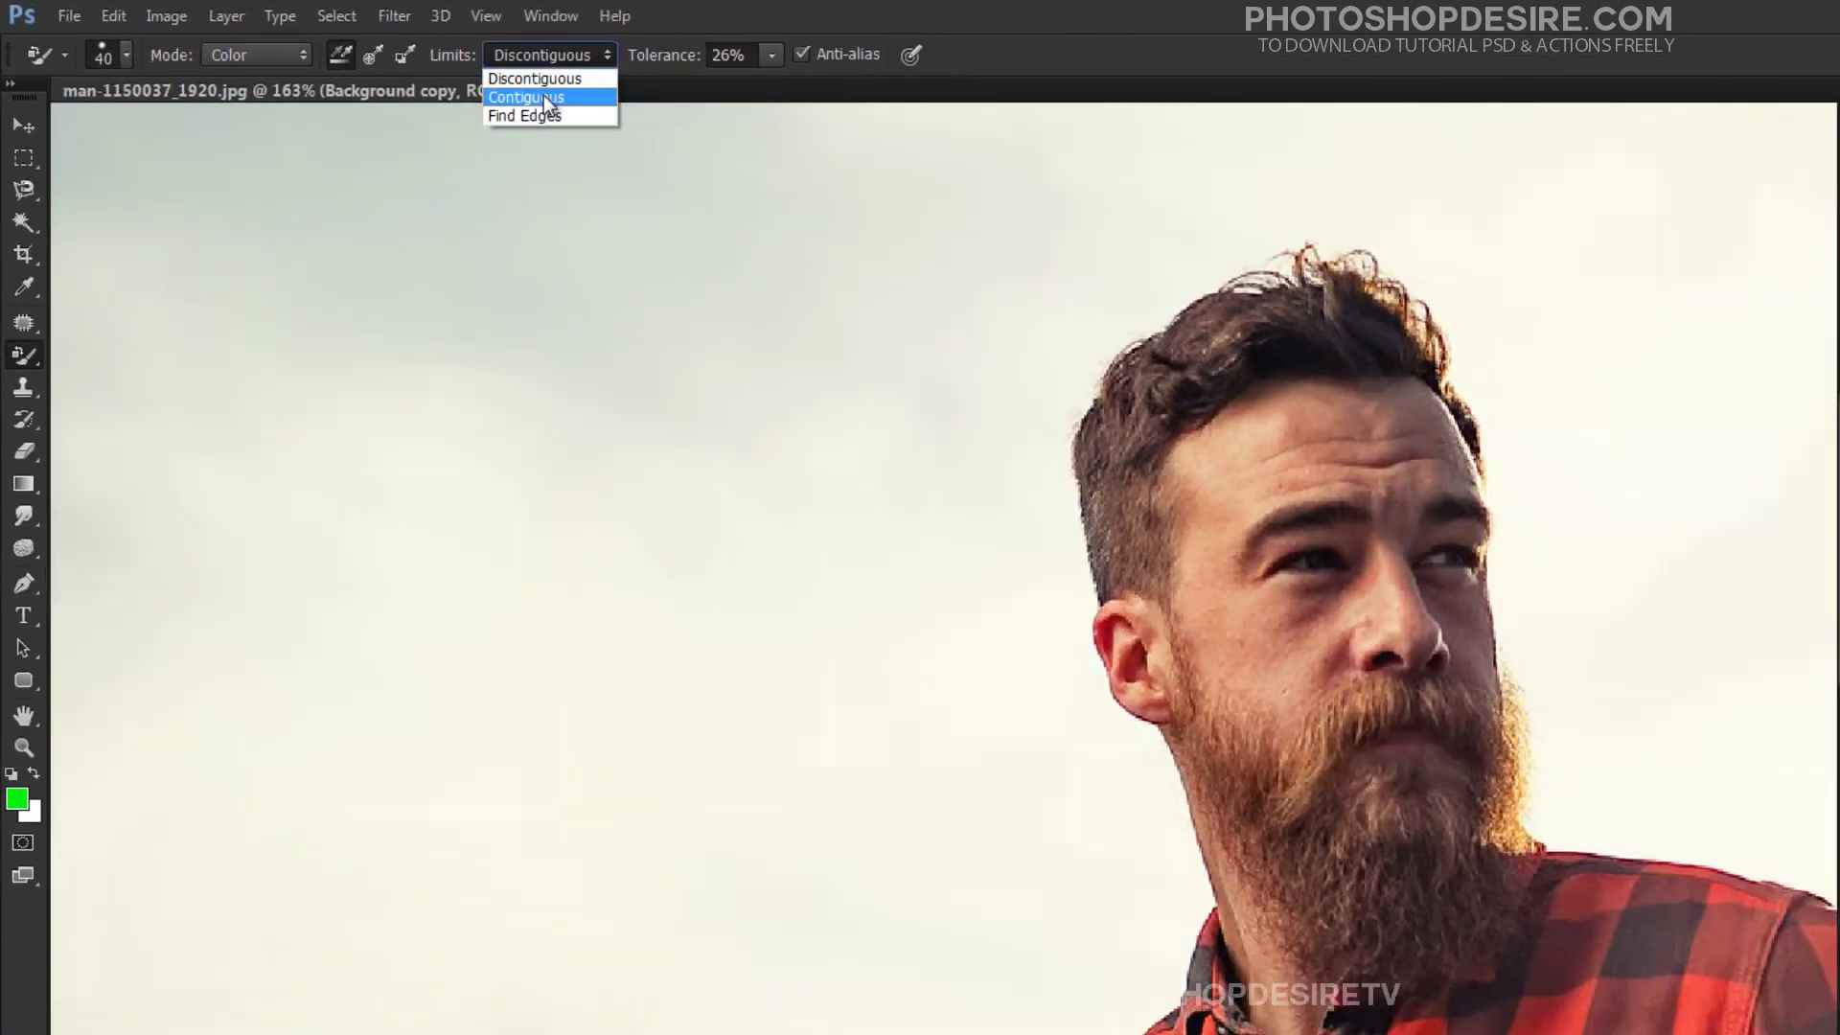
pyautogui.click(826, 148)
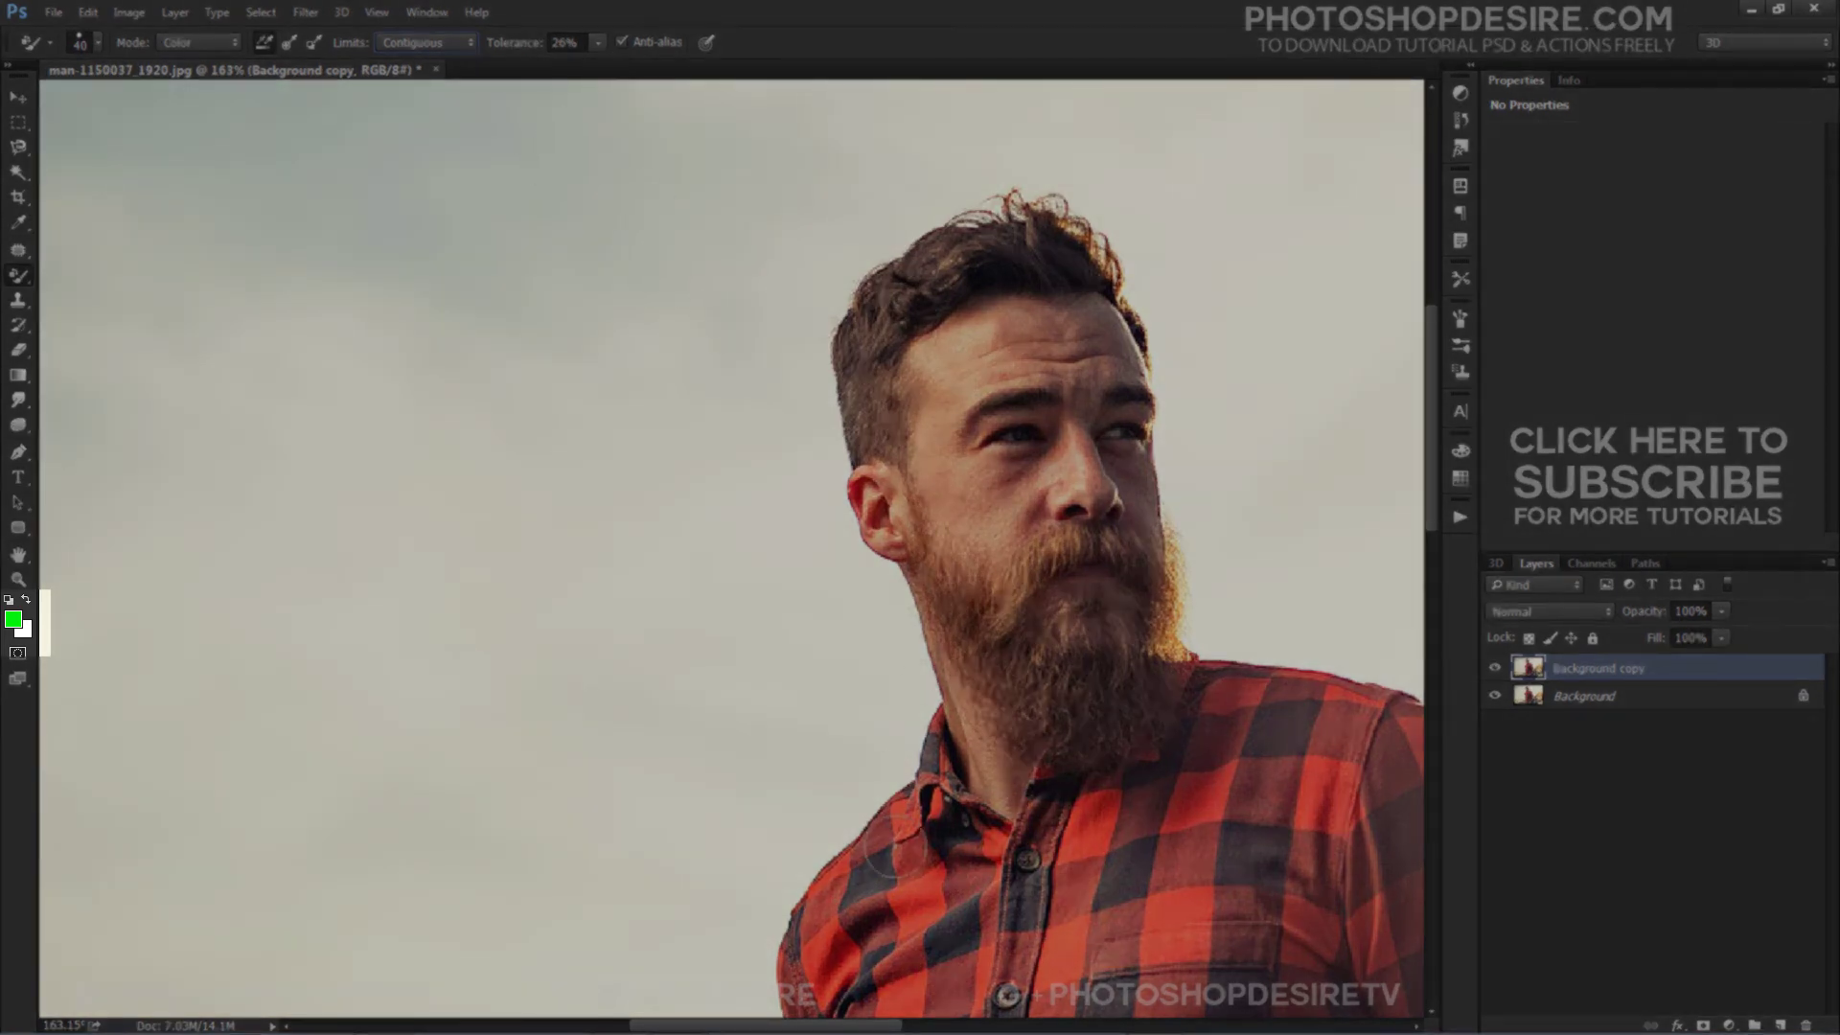
# Set the foreground color to black (000000) and return to the Color Replacement Tool
pyautogui.click(14, 619)
pyautogui.write('000000')
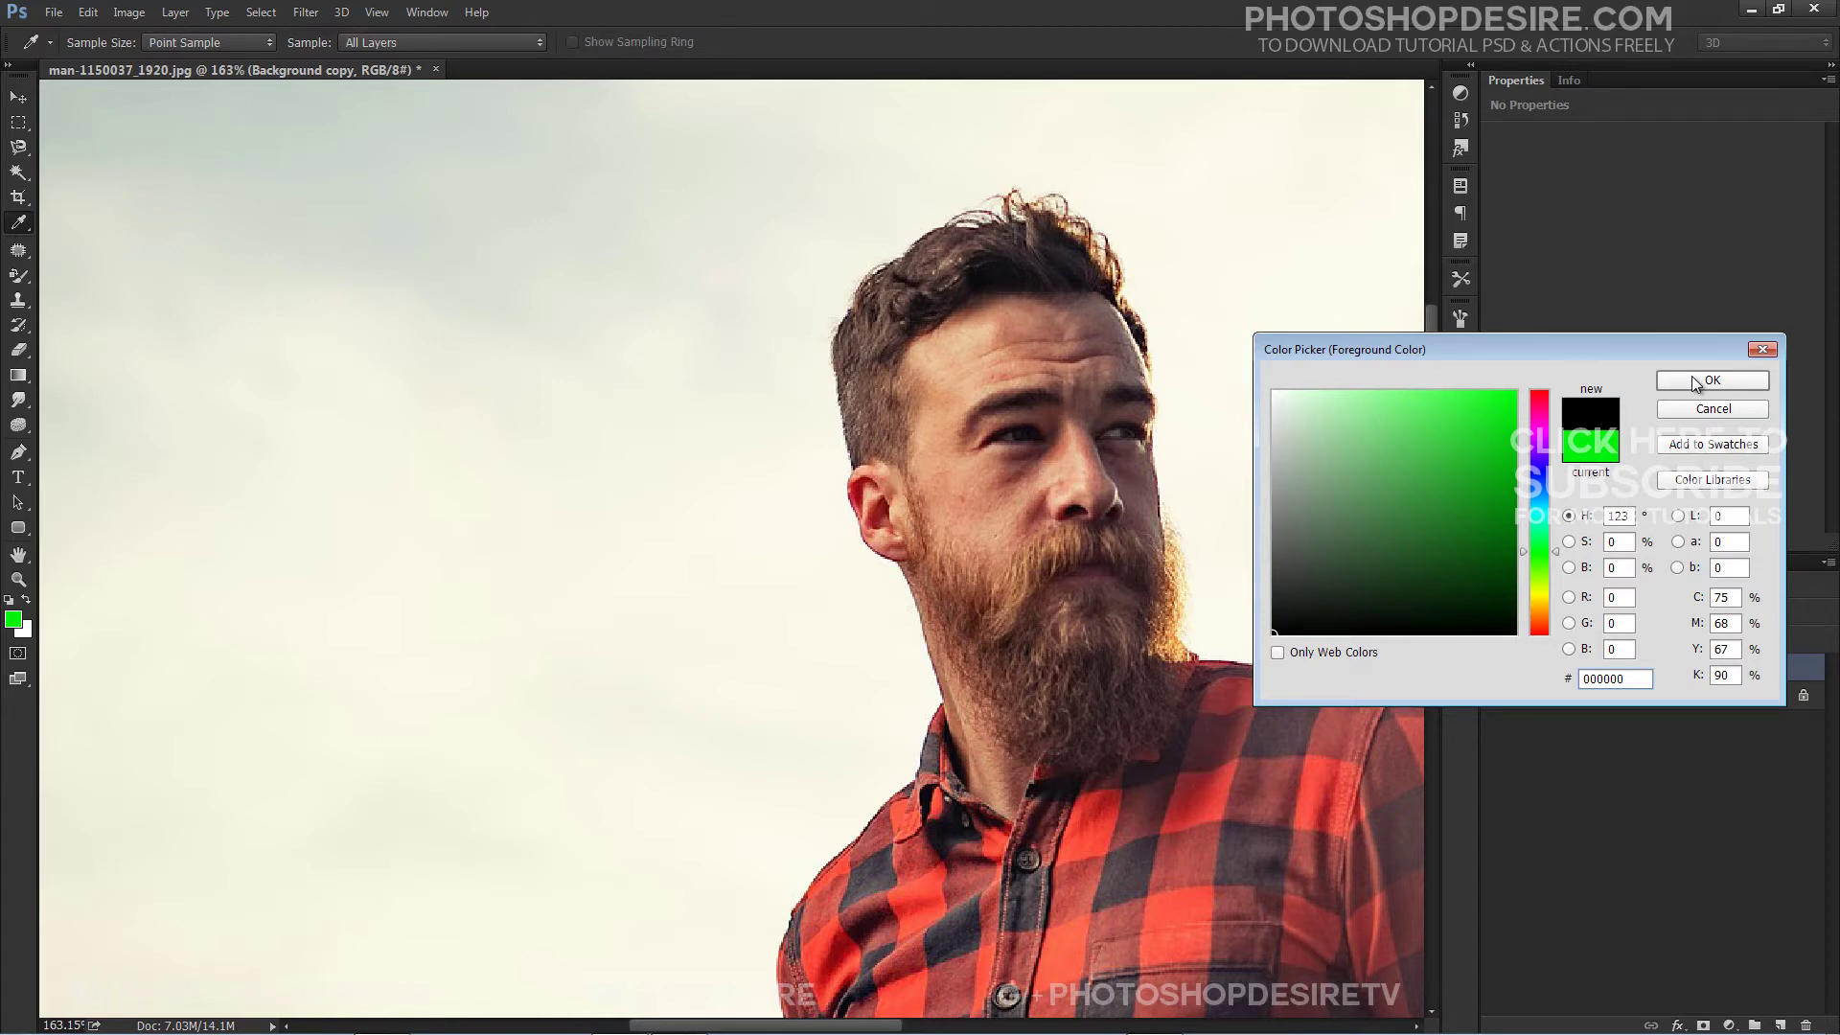
pyautogui.click(1692, 381)
pyautogui.press('b')
# Paint the sky along the man's left-hand shoulder, collar, neck and ear with black to remove its color
pyautogui.scroll(3, 1150, 767)
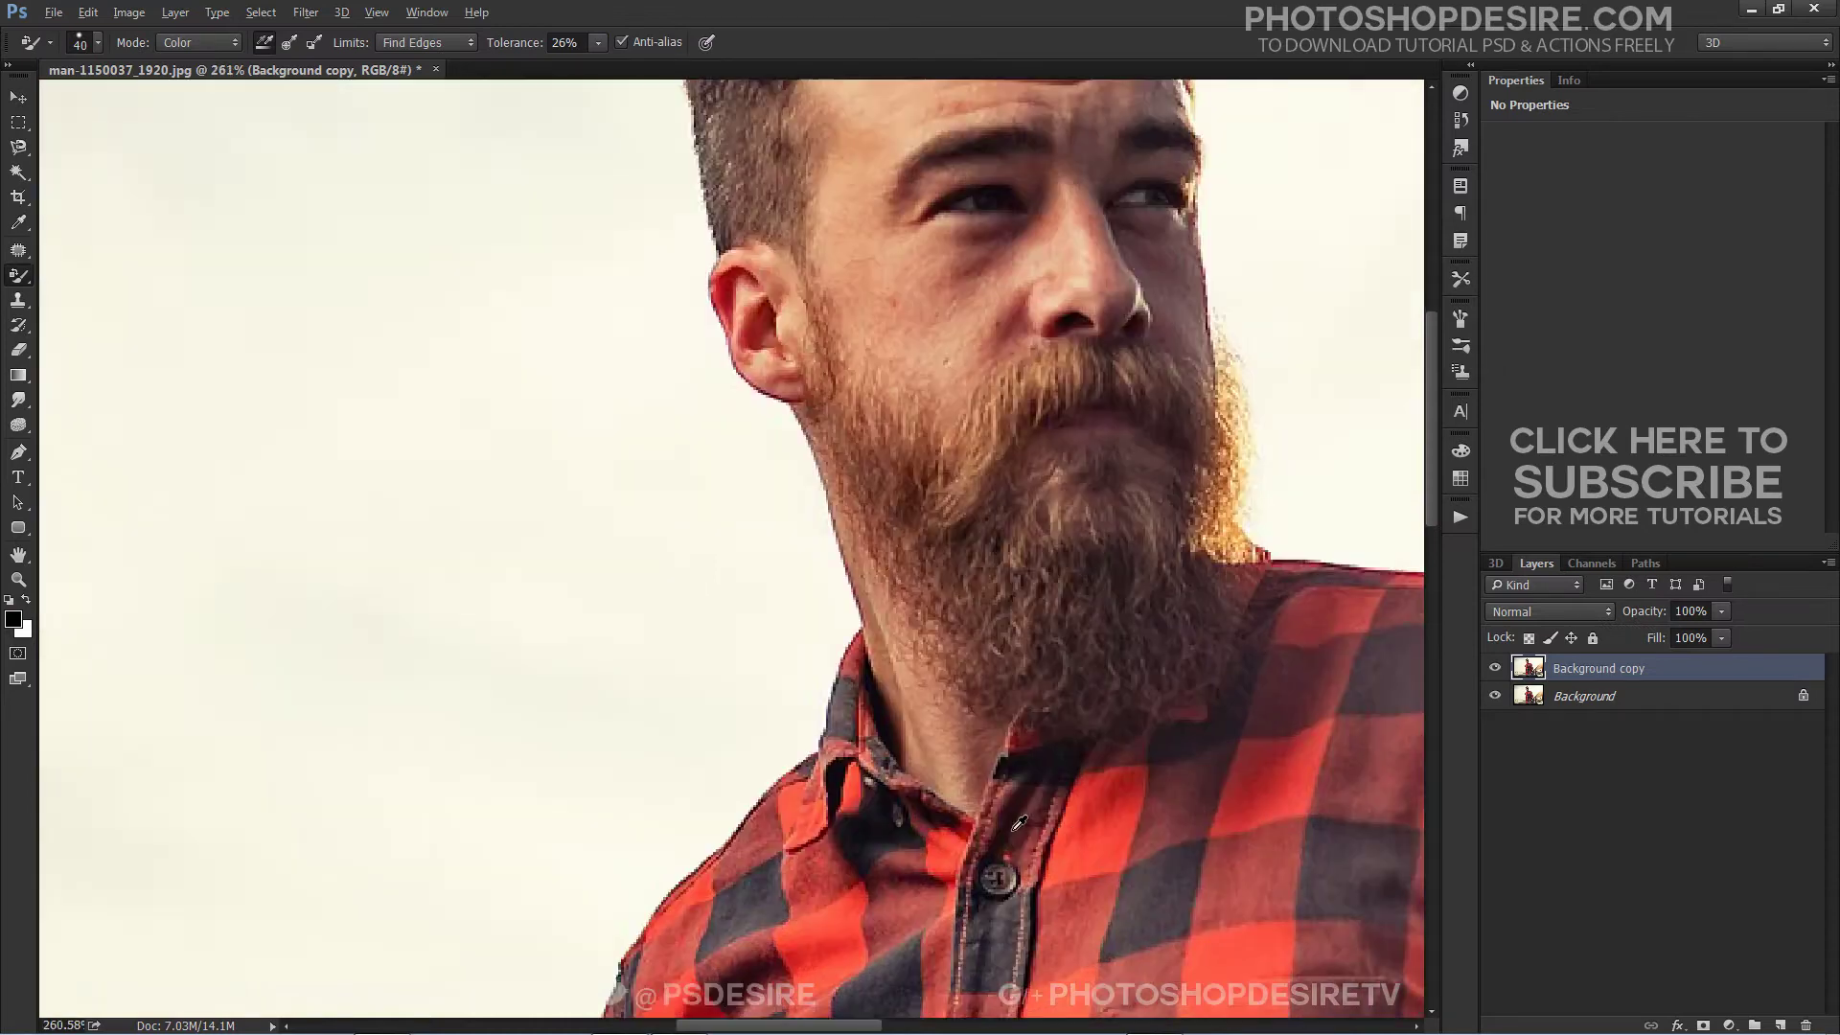
pyautogui.scroll(-3, 747, 714)
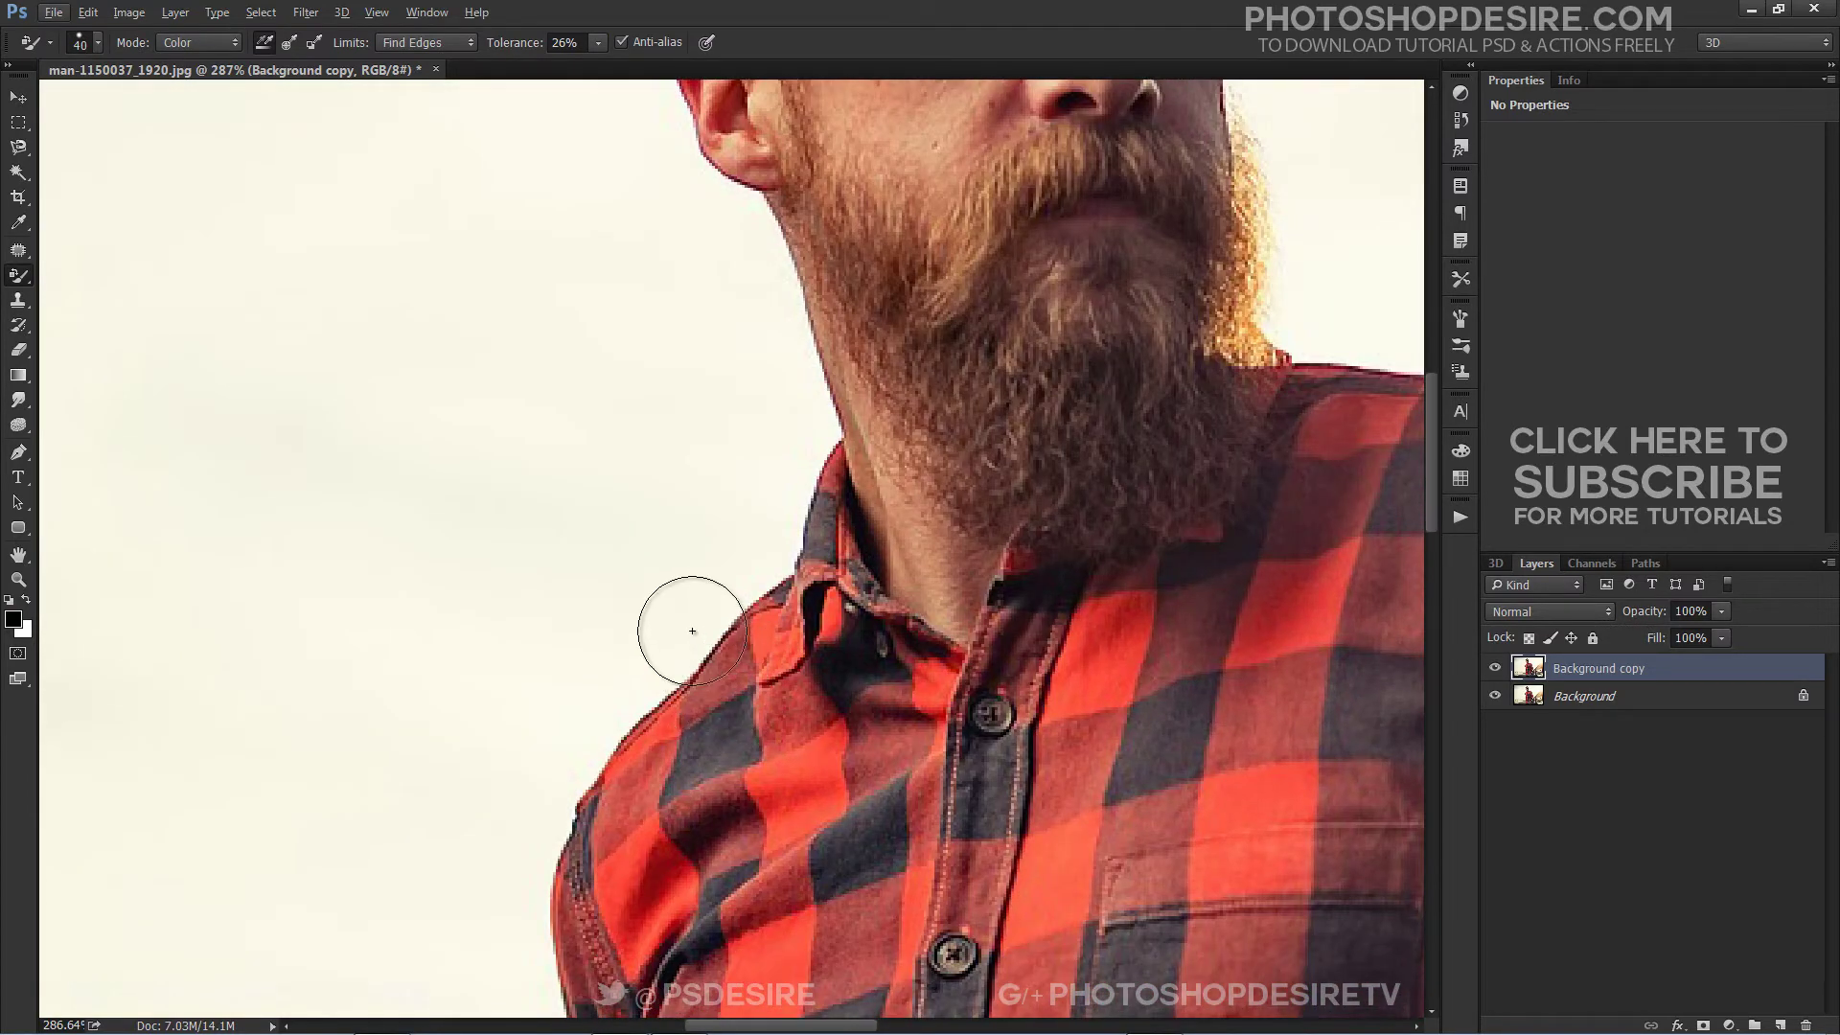
pyautogui.moveTo(692, 627)
pyautogui.mouseDown()
pyautogui.moveTo(560, 770)
pyautogui.moveTo(526, 834)
pyautogui.mouseUp()
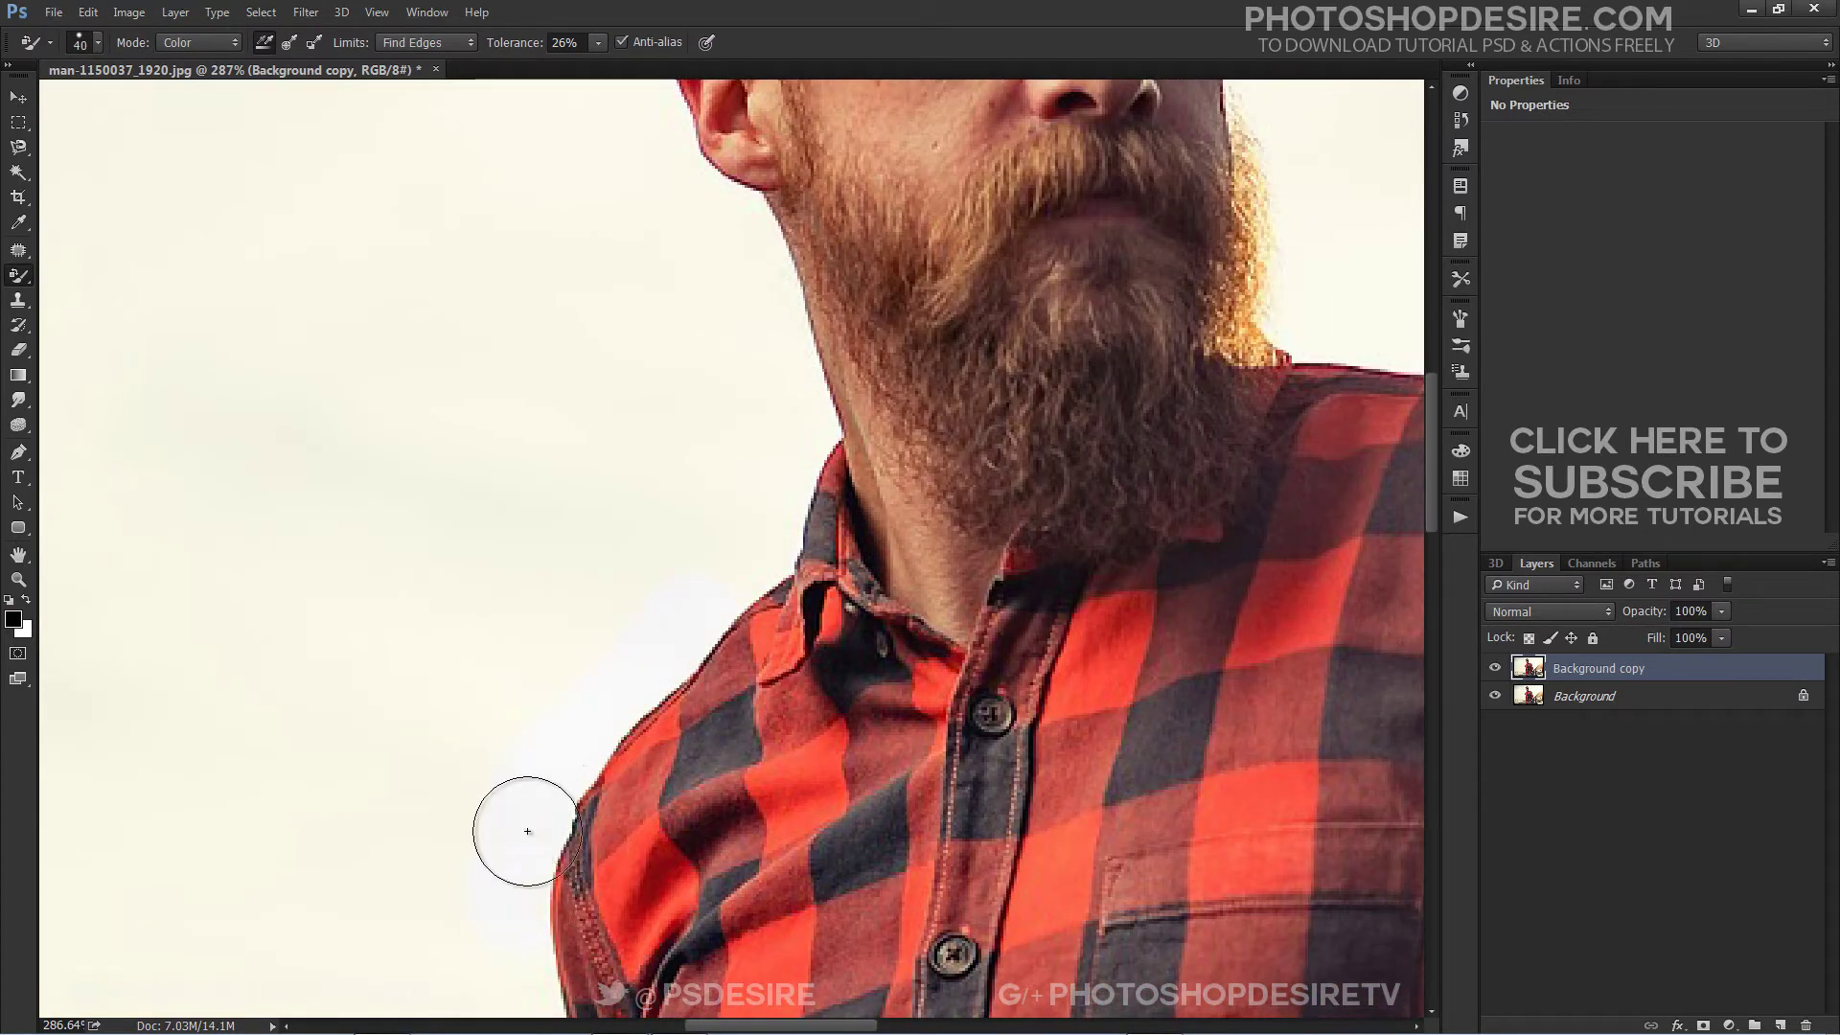
pyautogui.moveTo(762, 545)
pyautogui.mouseDown()
pyautogui.moveTo(792, 411)
pyautogui.moveTo(735, 205)
pyautogui.moveTo(694, 357)
pyautogui.mouseUp()
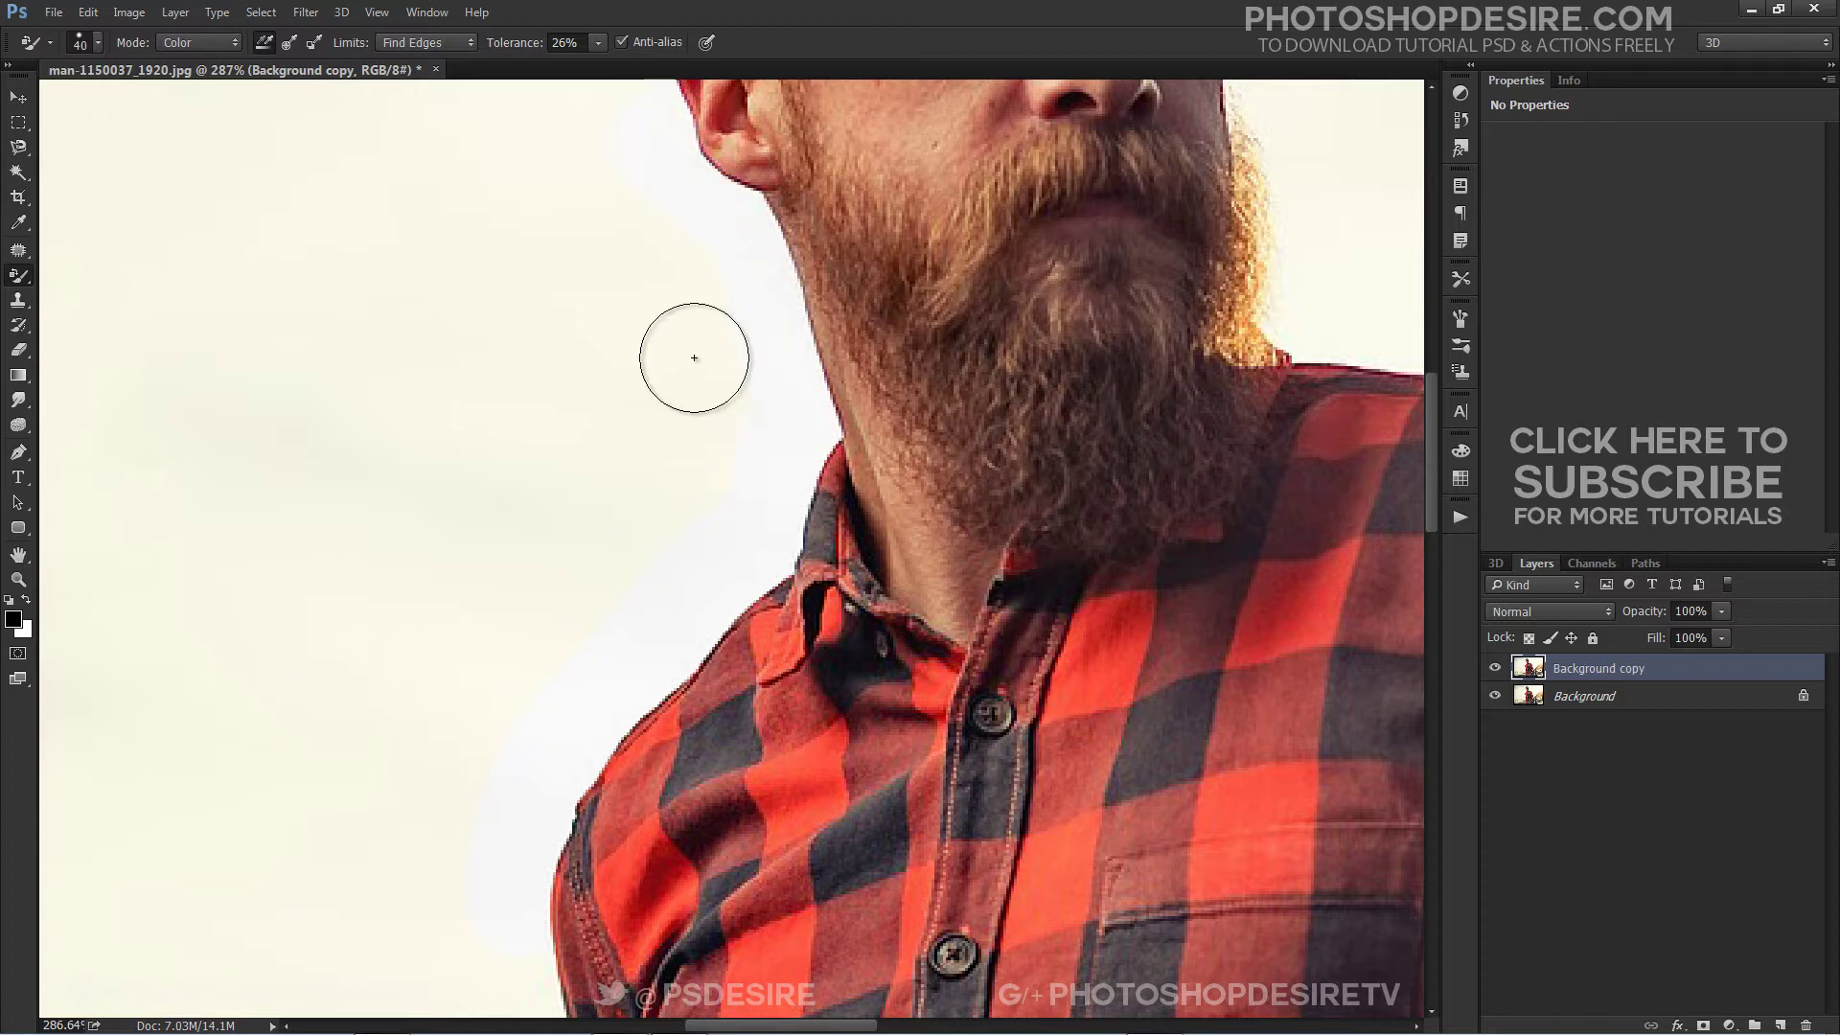
# Paint out the sky's color around the hair and down along the right edge of the face and beard
pyautogui.scroll(3, 663, 470)
pyautogui.scroll(1, 663, 469)
pyautogui.scroll(3, 658, 444)
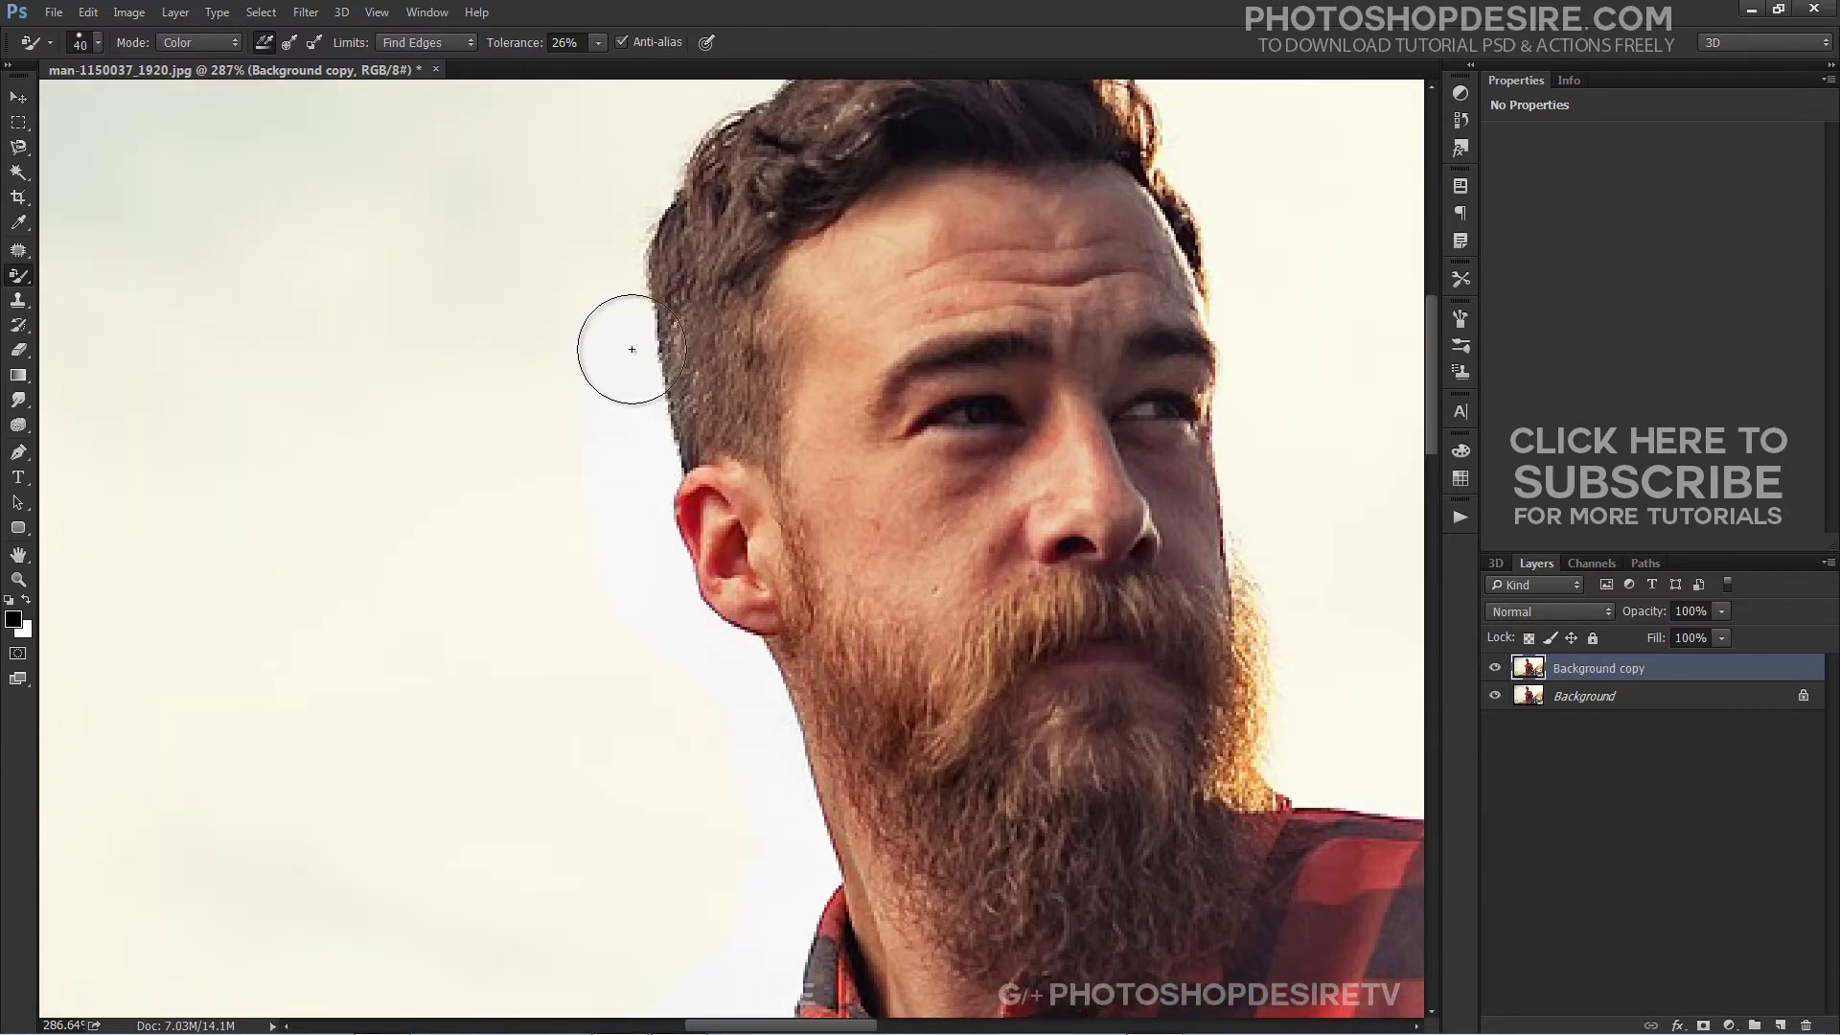
pyautogui.scroll(3, 619, 301)
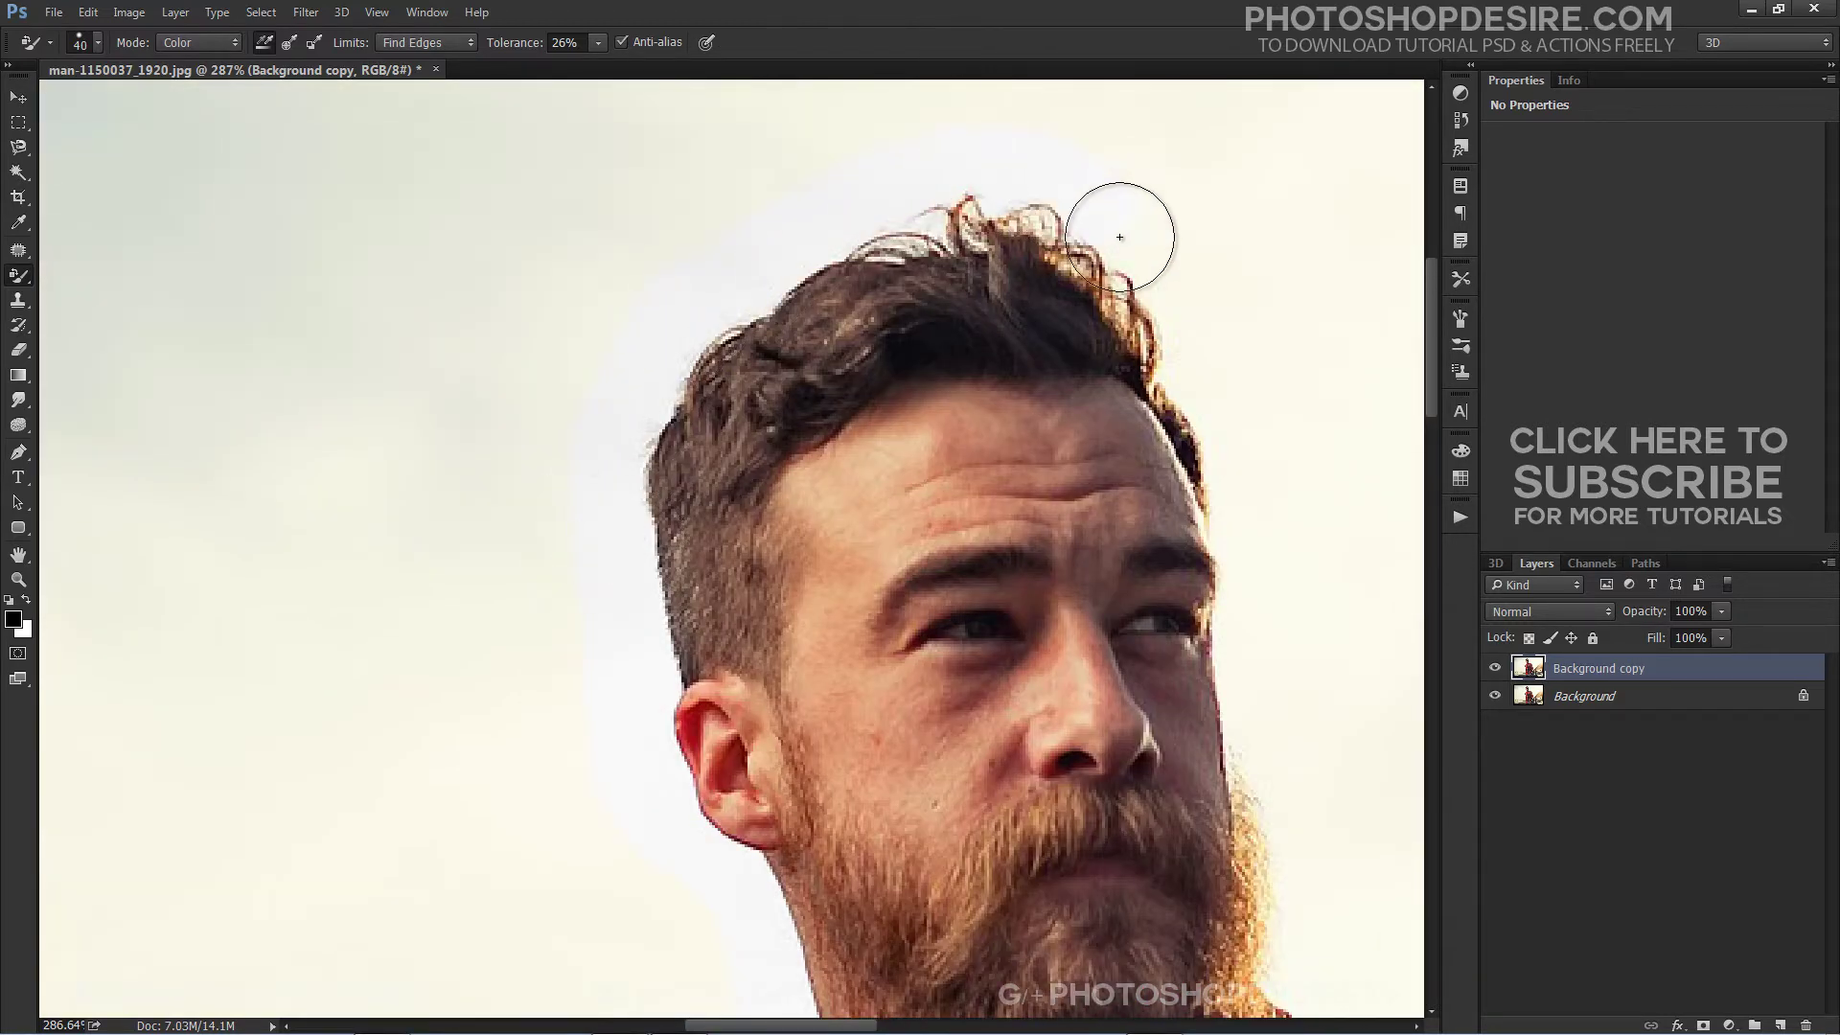
pyautogui.moveTo(1242, 601); pyautogui.dragTo(1306, 912)
pyautogui.scroll(-3, 1307, 911)
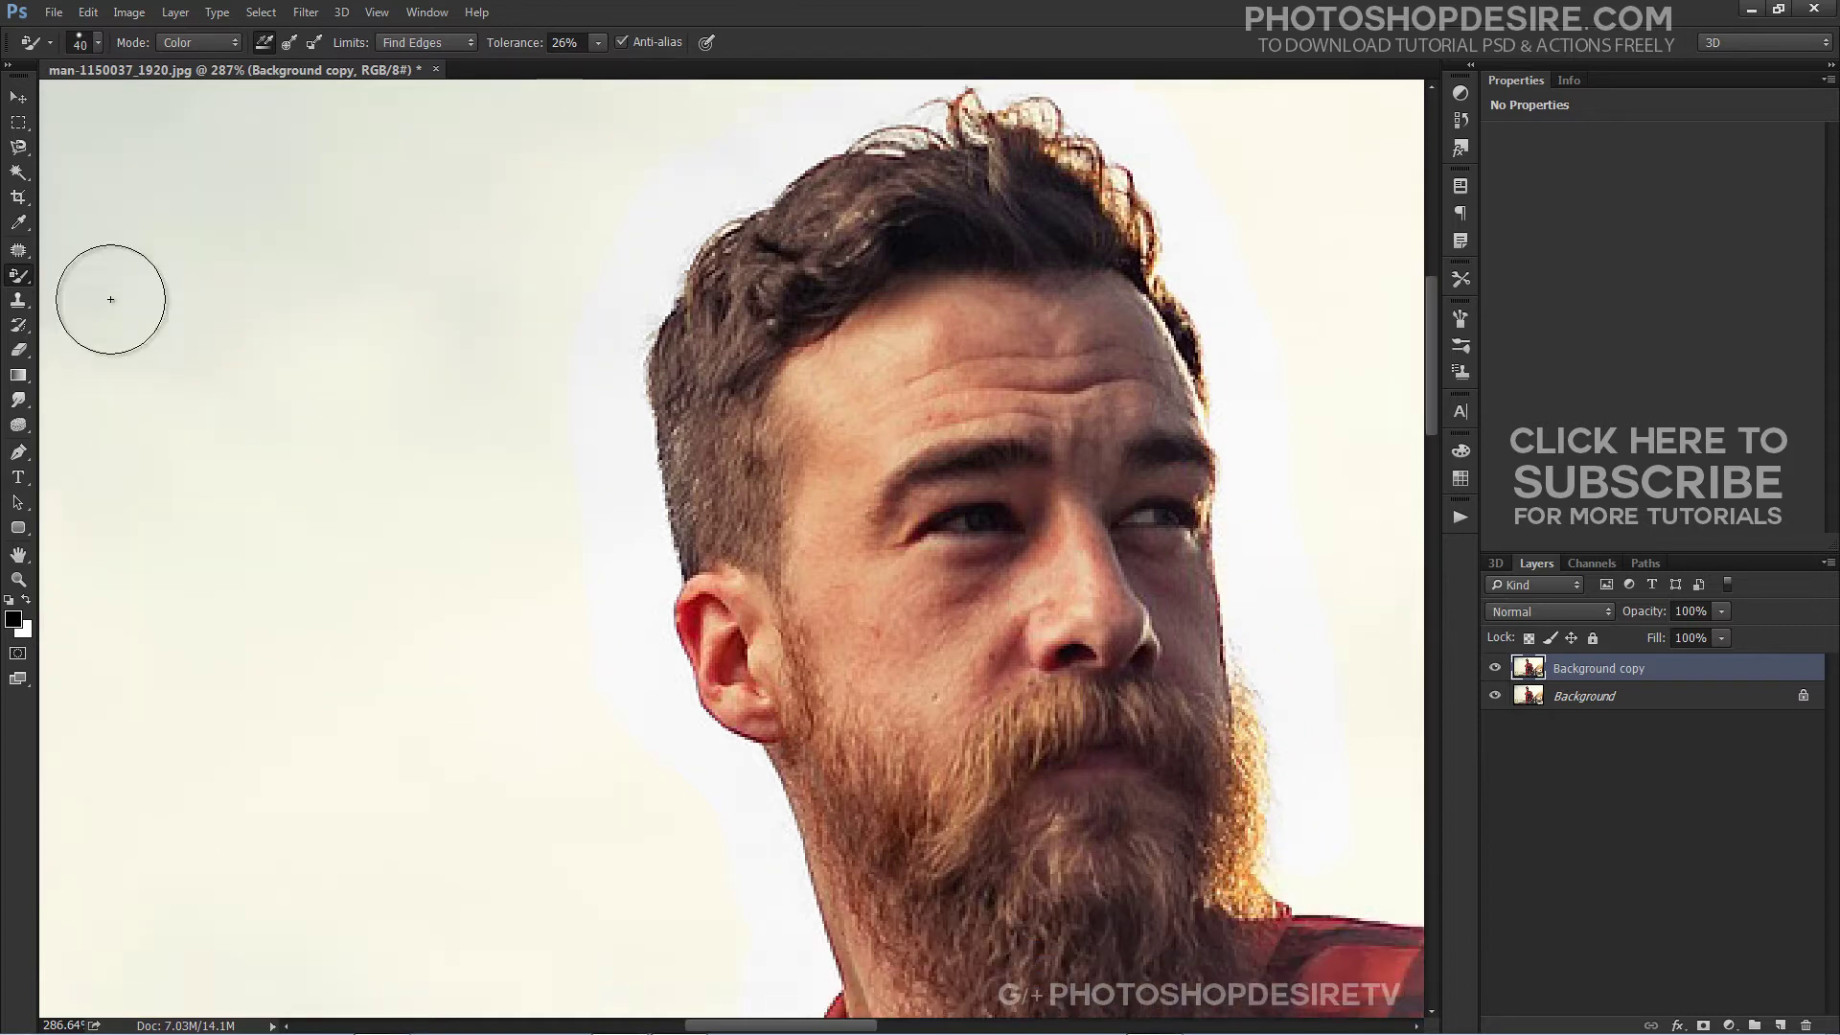
# Desaturate the background along the right-hand shoulder and down the outer edge of the shirt sleeve
pyautogui.hscroll(8, 933, 796)
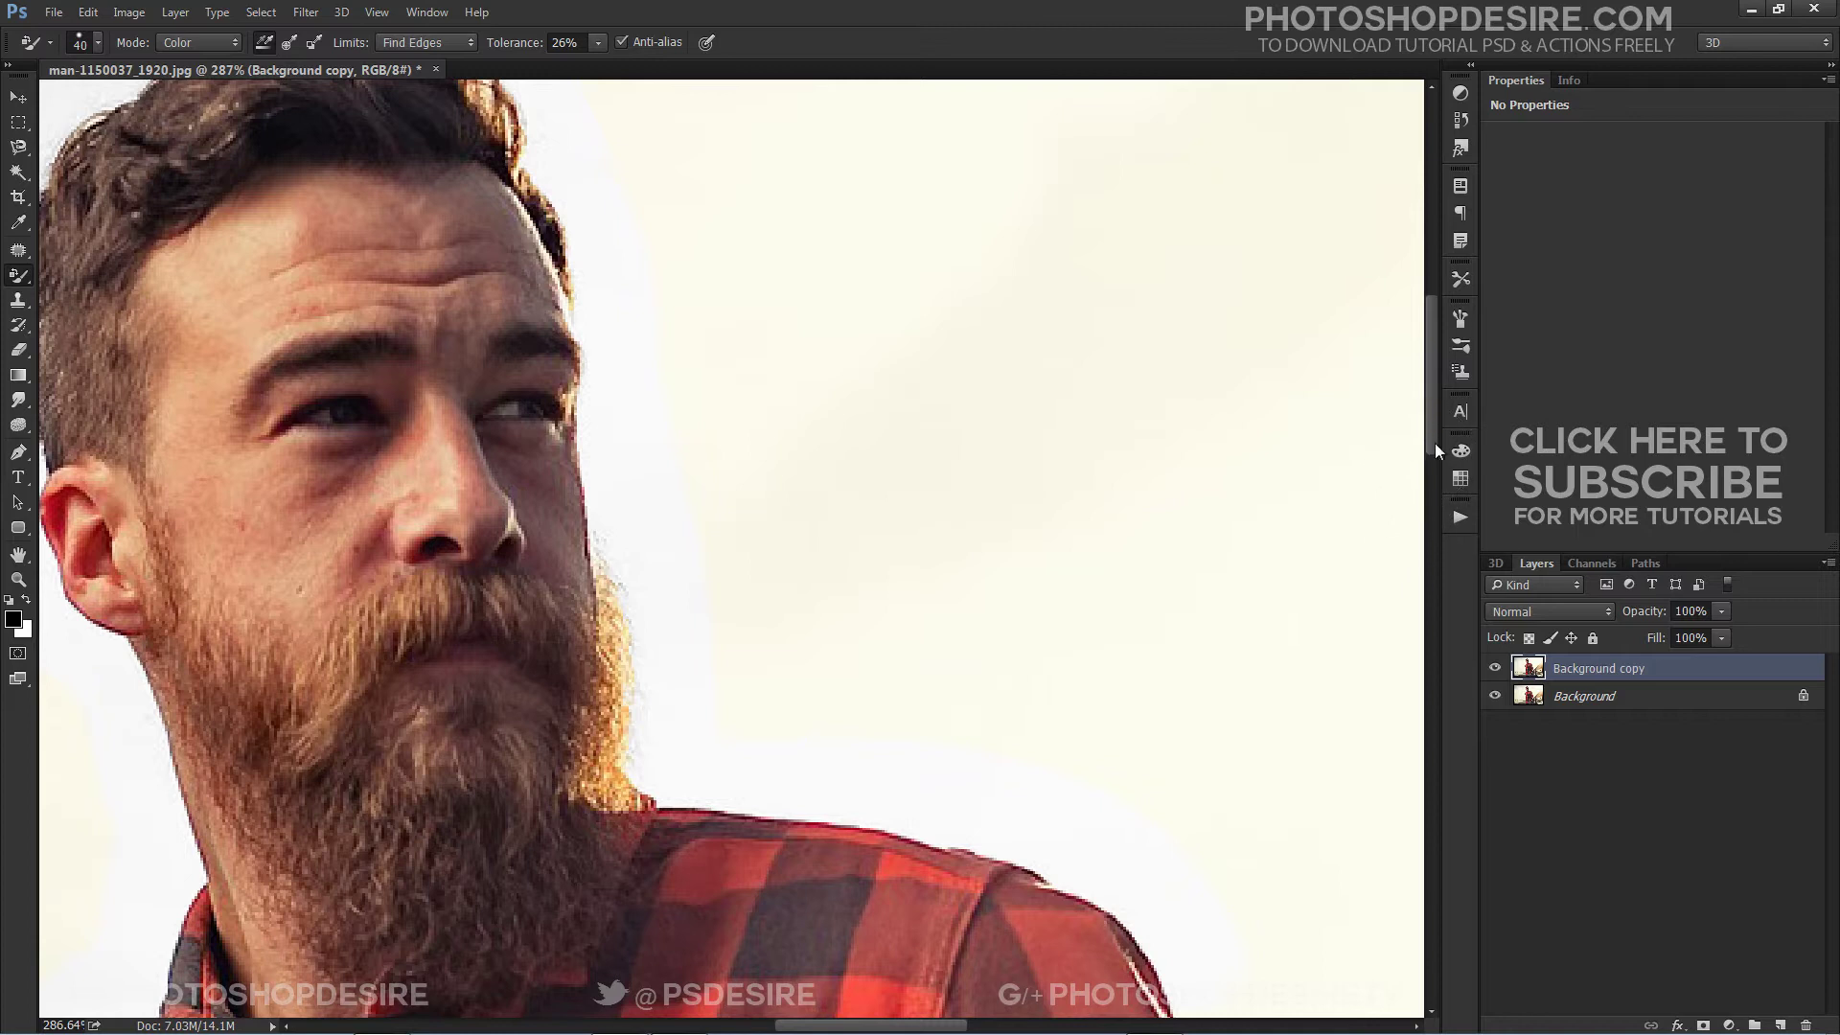
pyautogui.scroll(-8, 1435, 443)
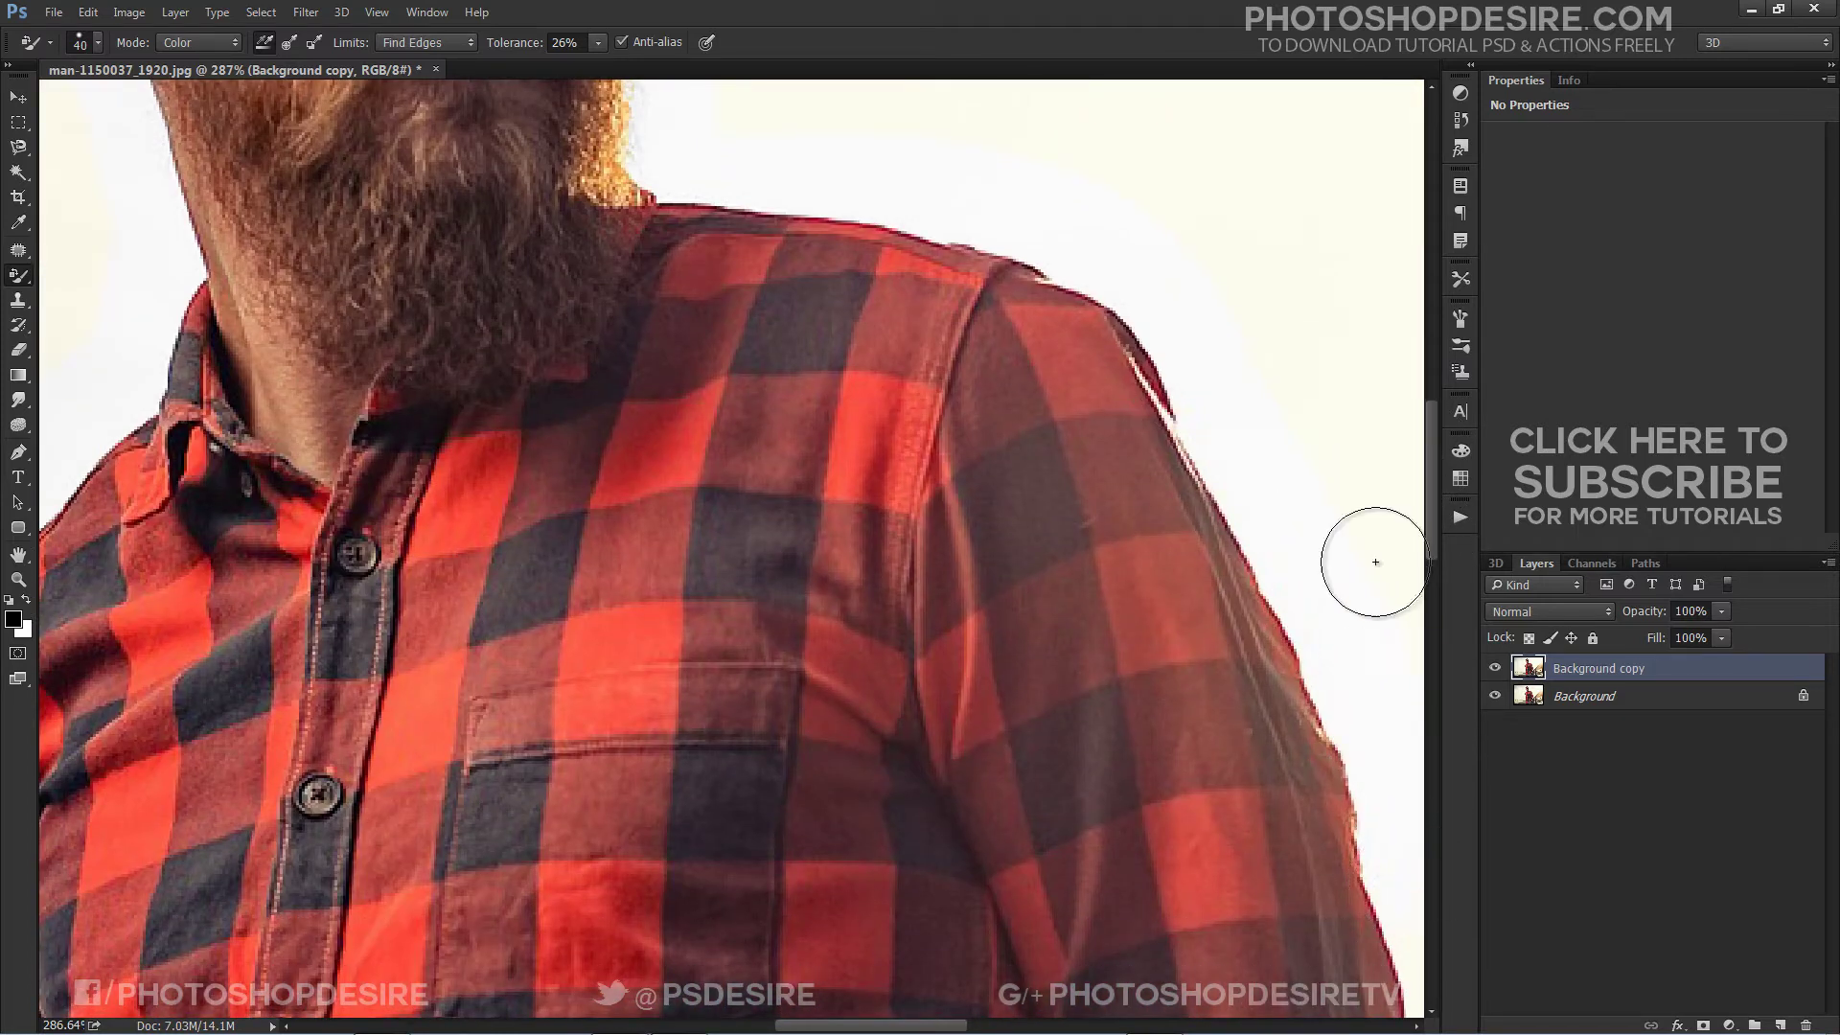
pyautogui.scroll(-3, 1450, 601)
pyautogui.scroll(-3, 1450, 601)
pyautogui.hscroll(4, 842, 871)
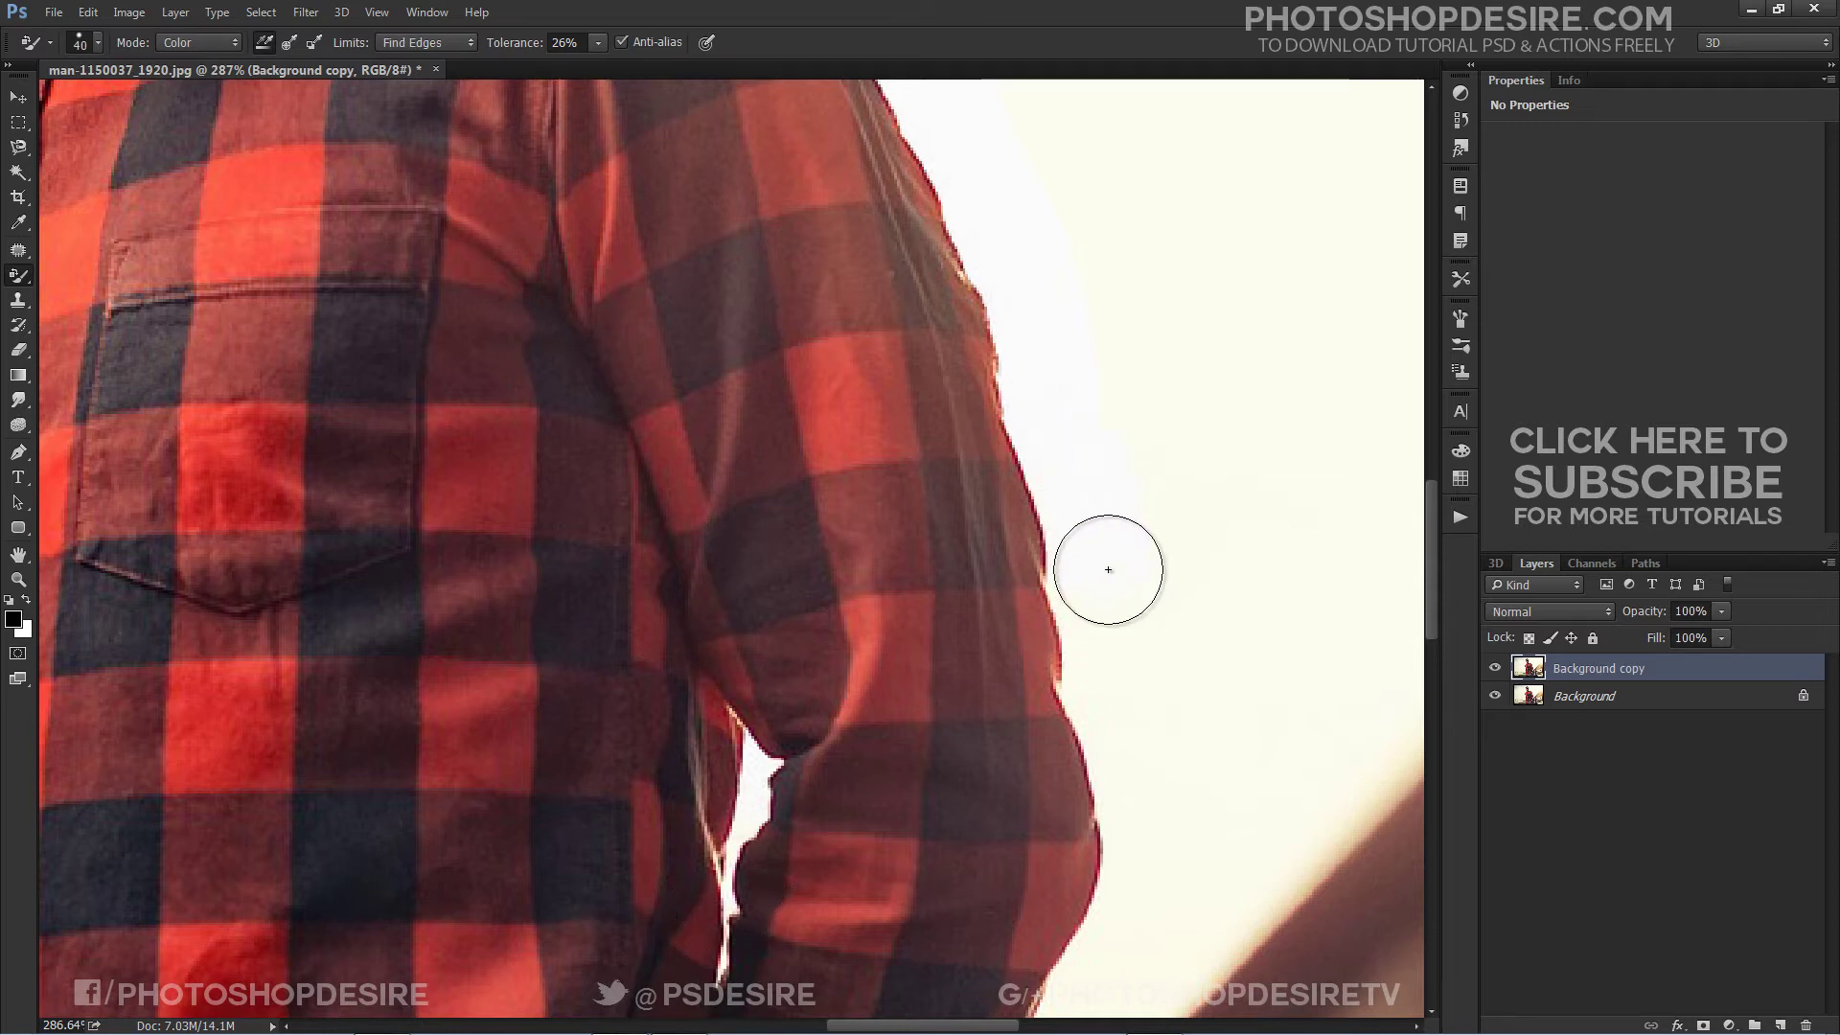
pyautogui.scroll(-4, 1118, 911)
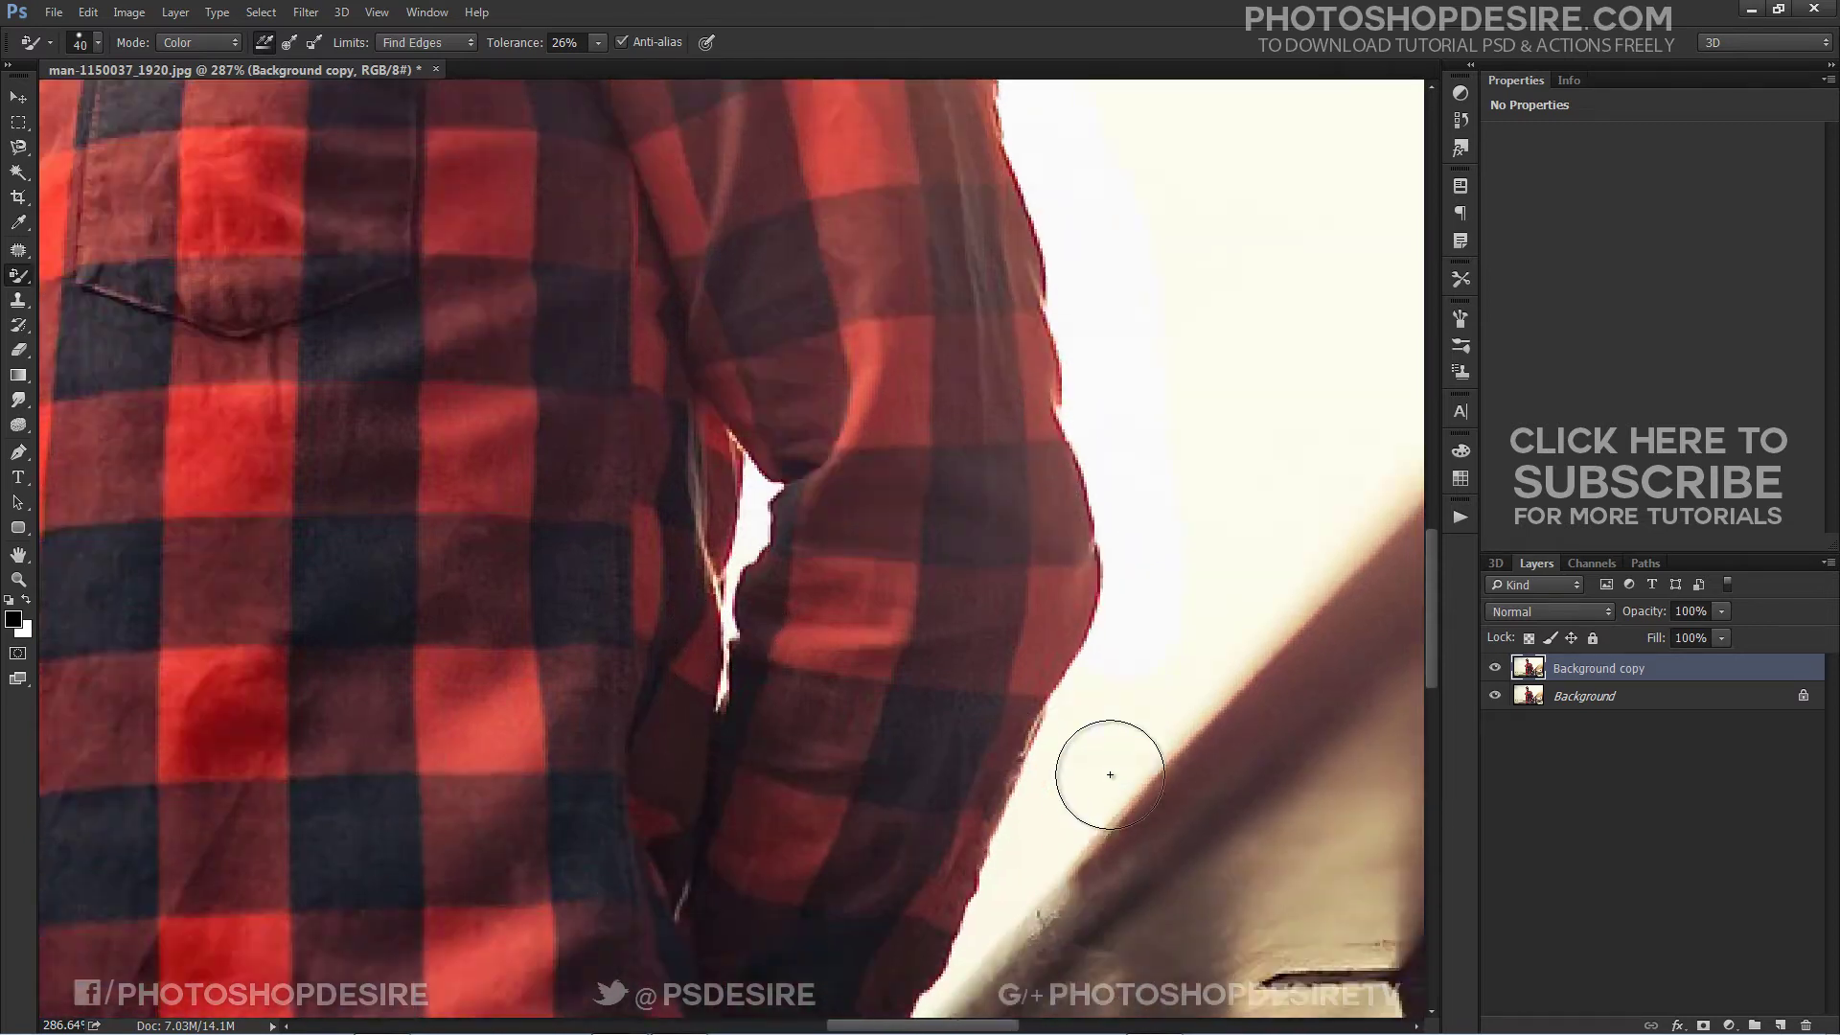
# Desaturate the background along the lower sleeve, cuff, hanging sunglasses and jeans down to the photo's lower edge
pyautogui.scroll(-3, 949, 882)
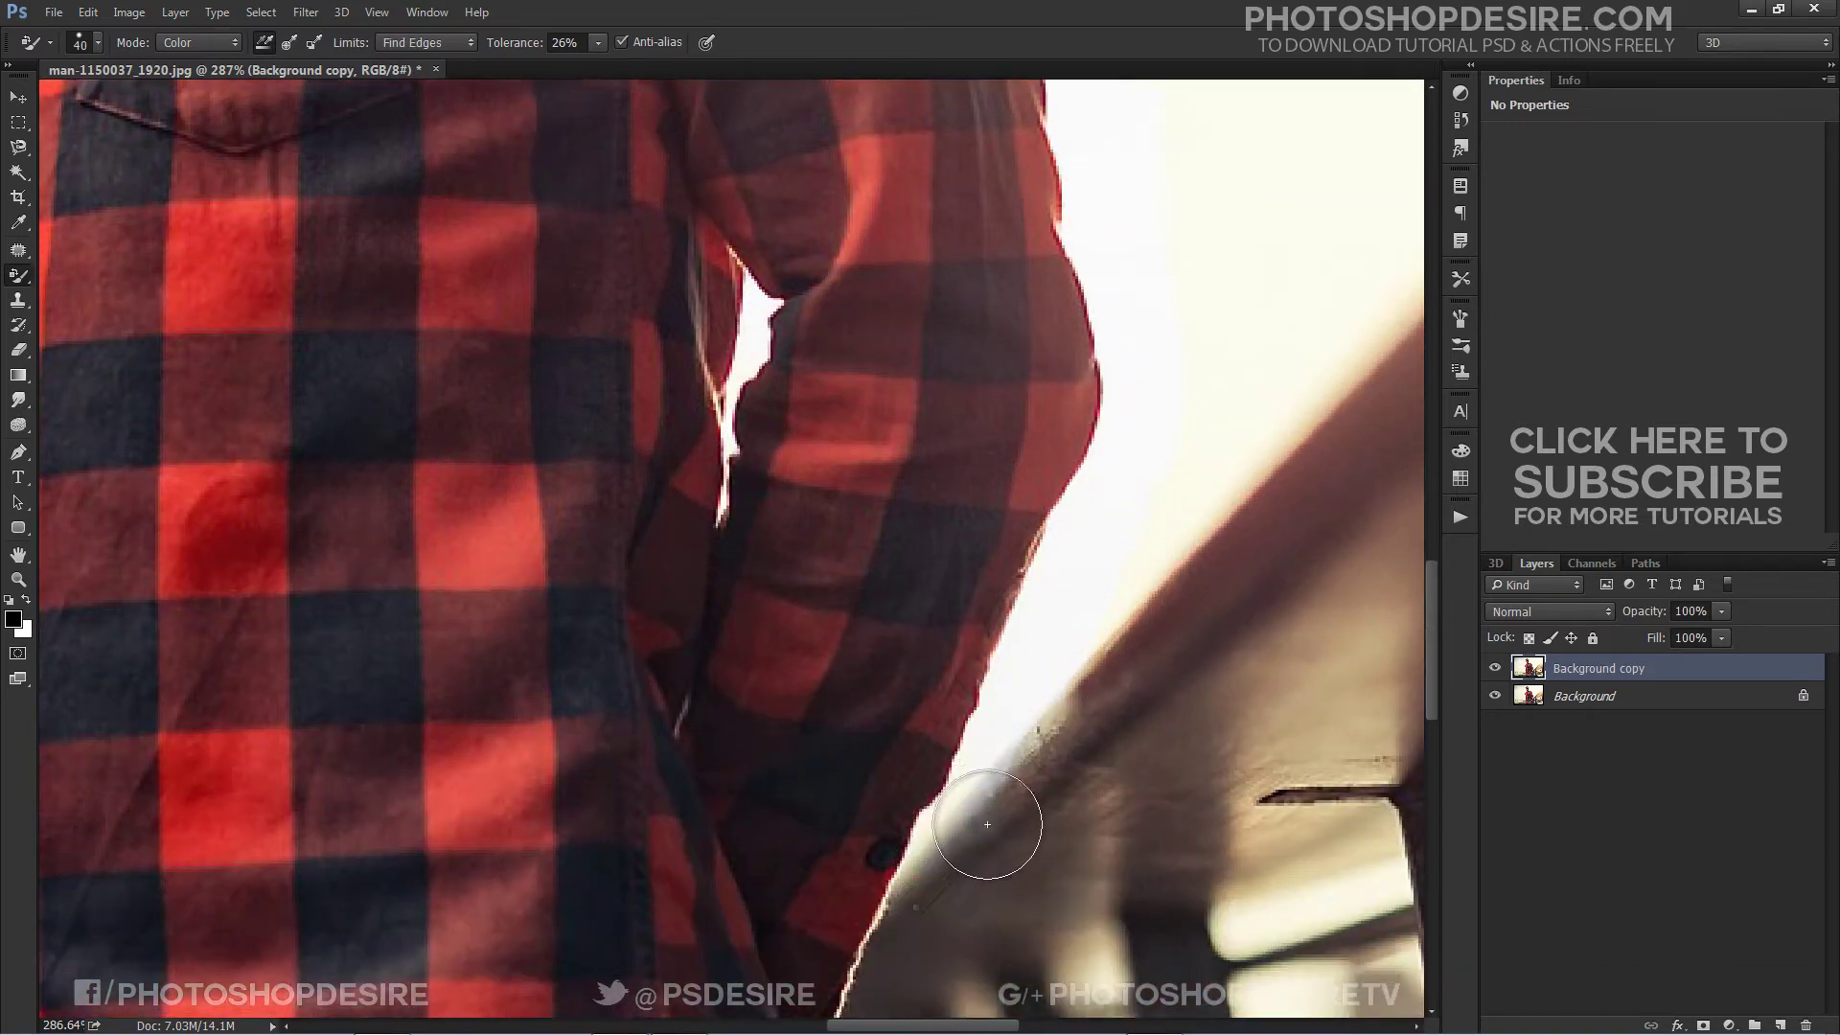
pyautogui.scroll(-2, 911, 822)
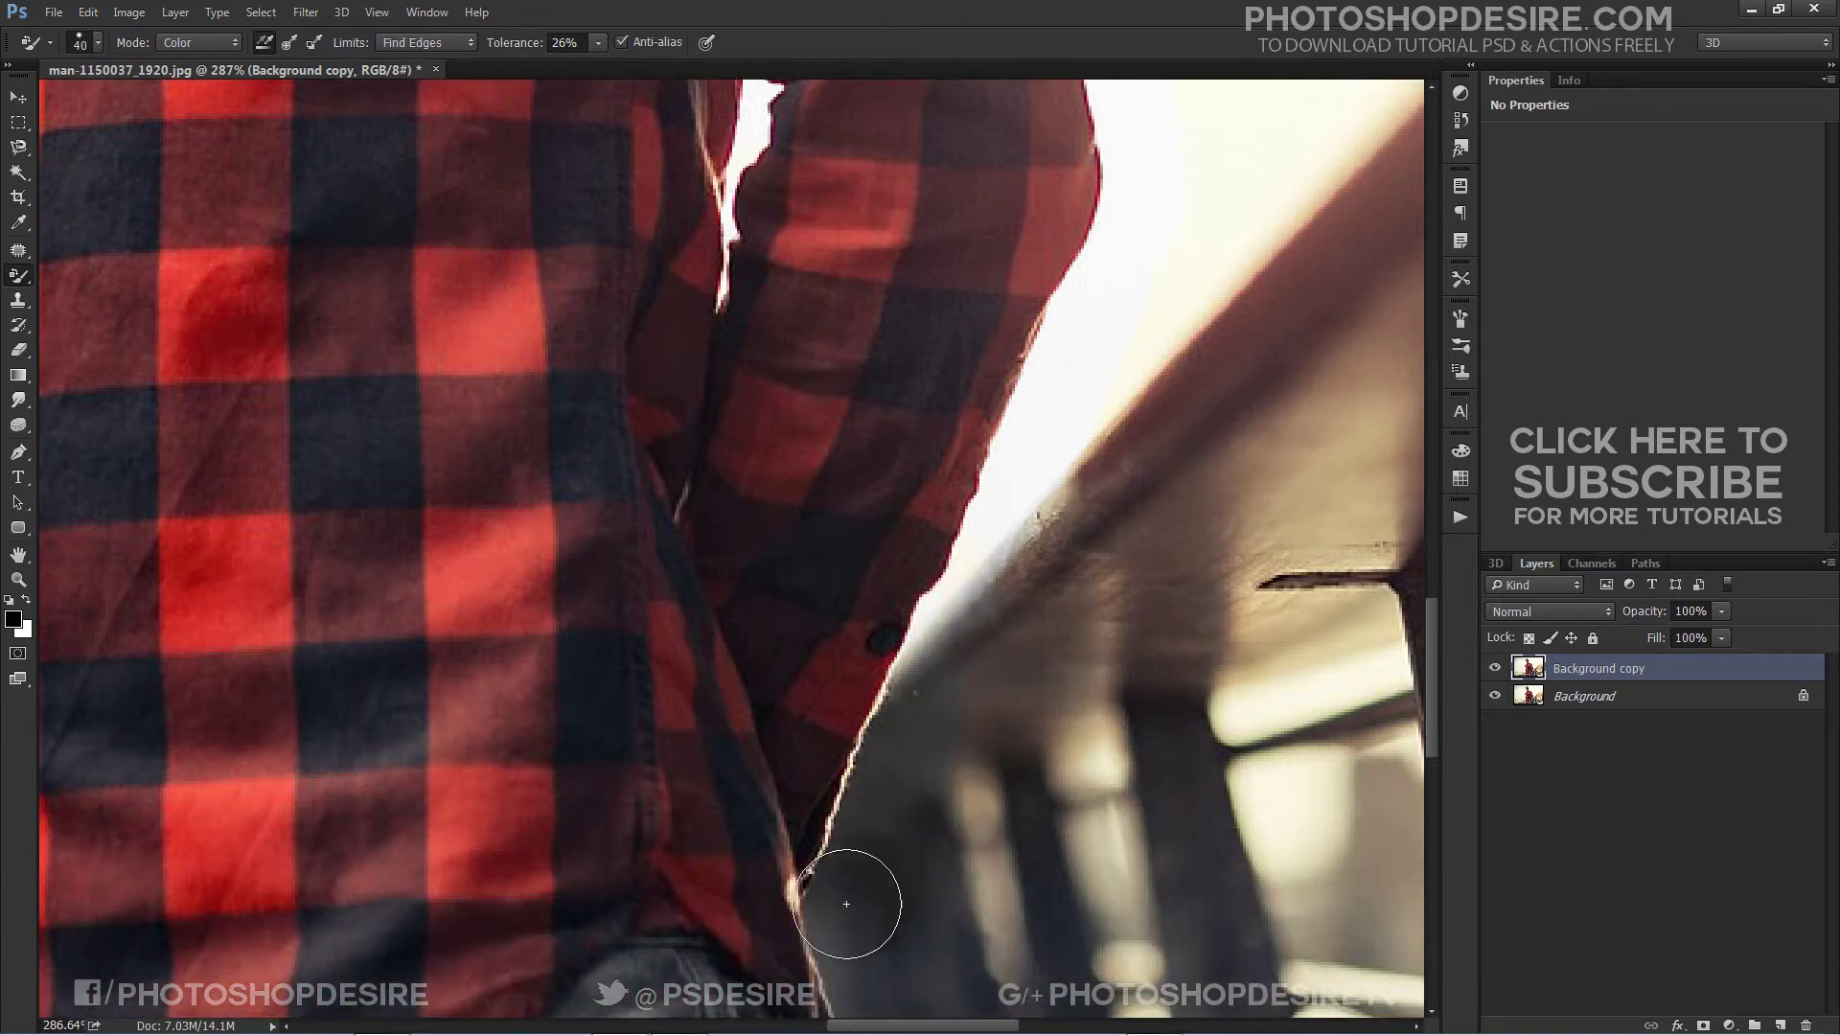
pyautogui.scroll(-3, 1003, 706)
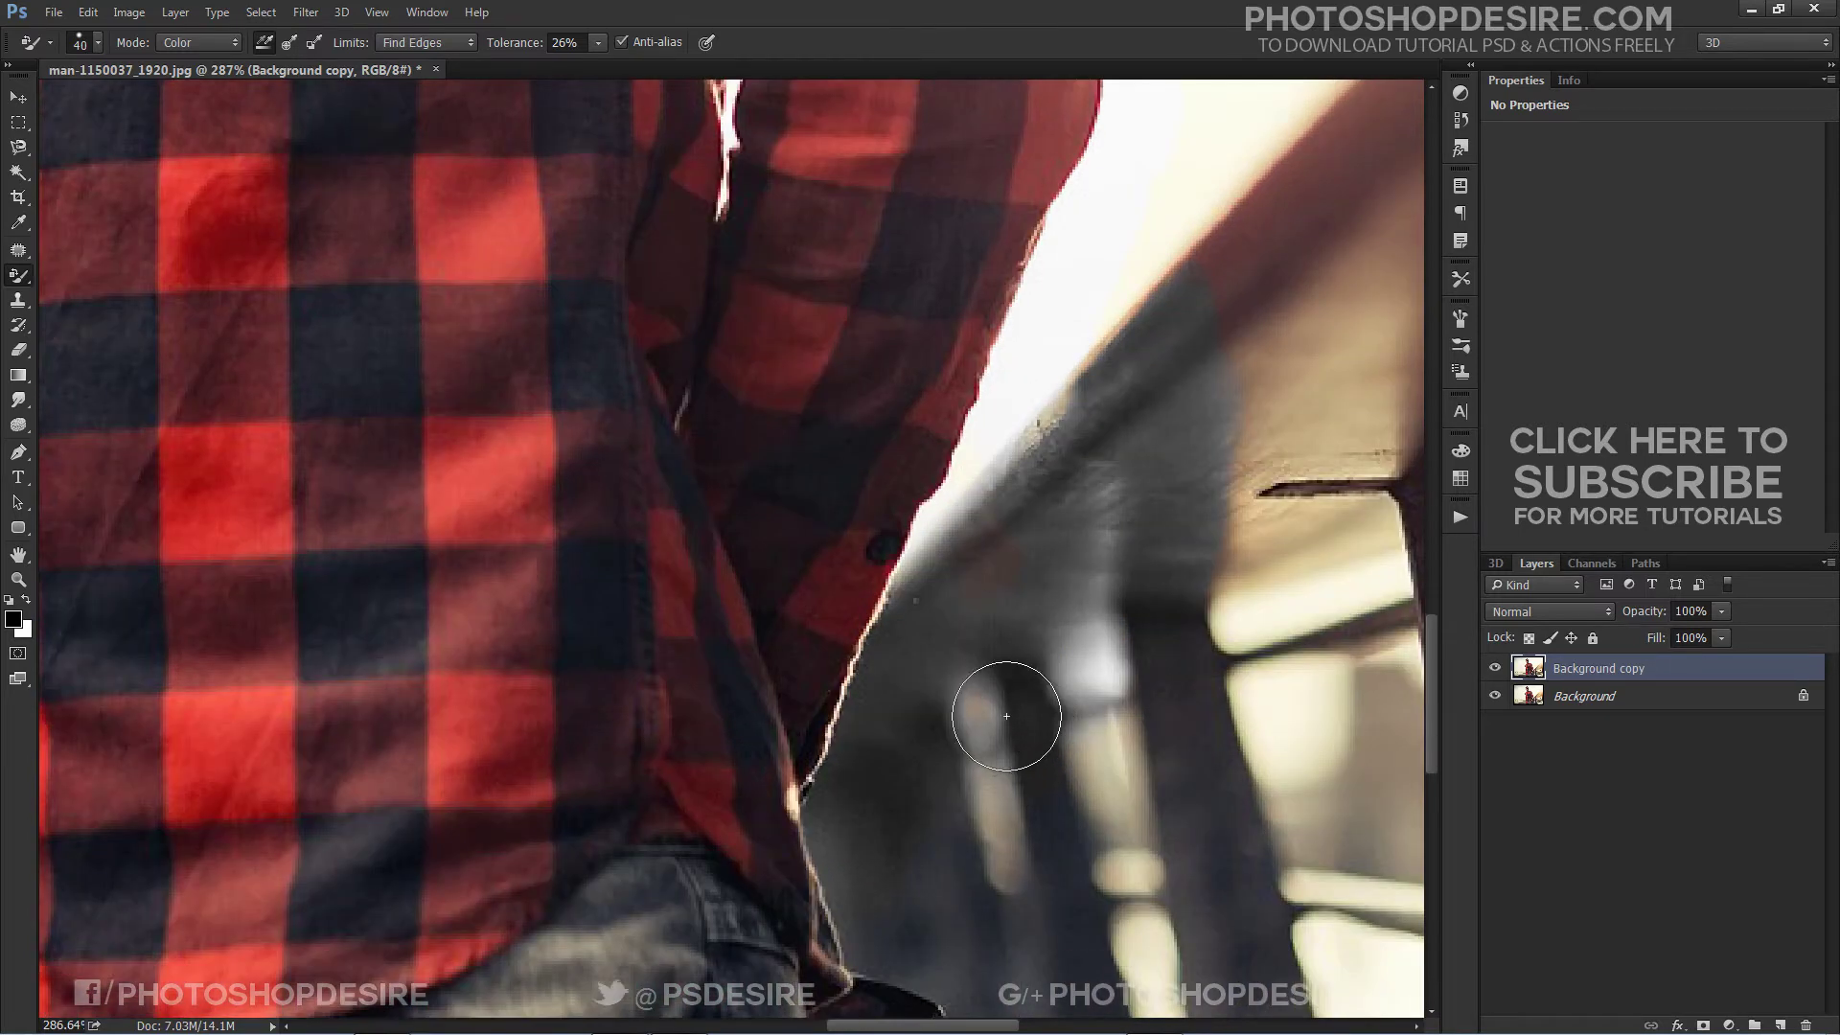
pyautogui.scroll(-1, 936, 910)
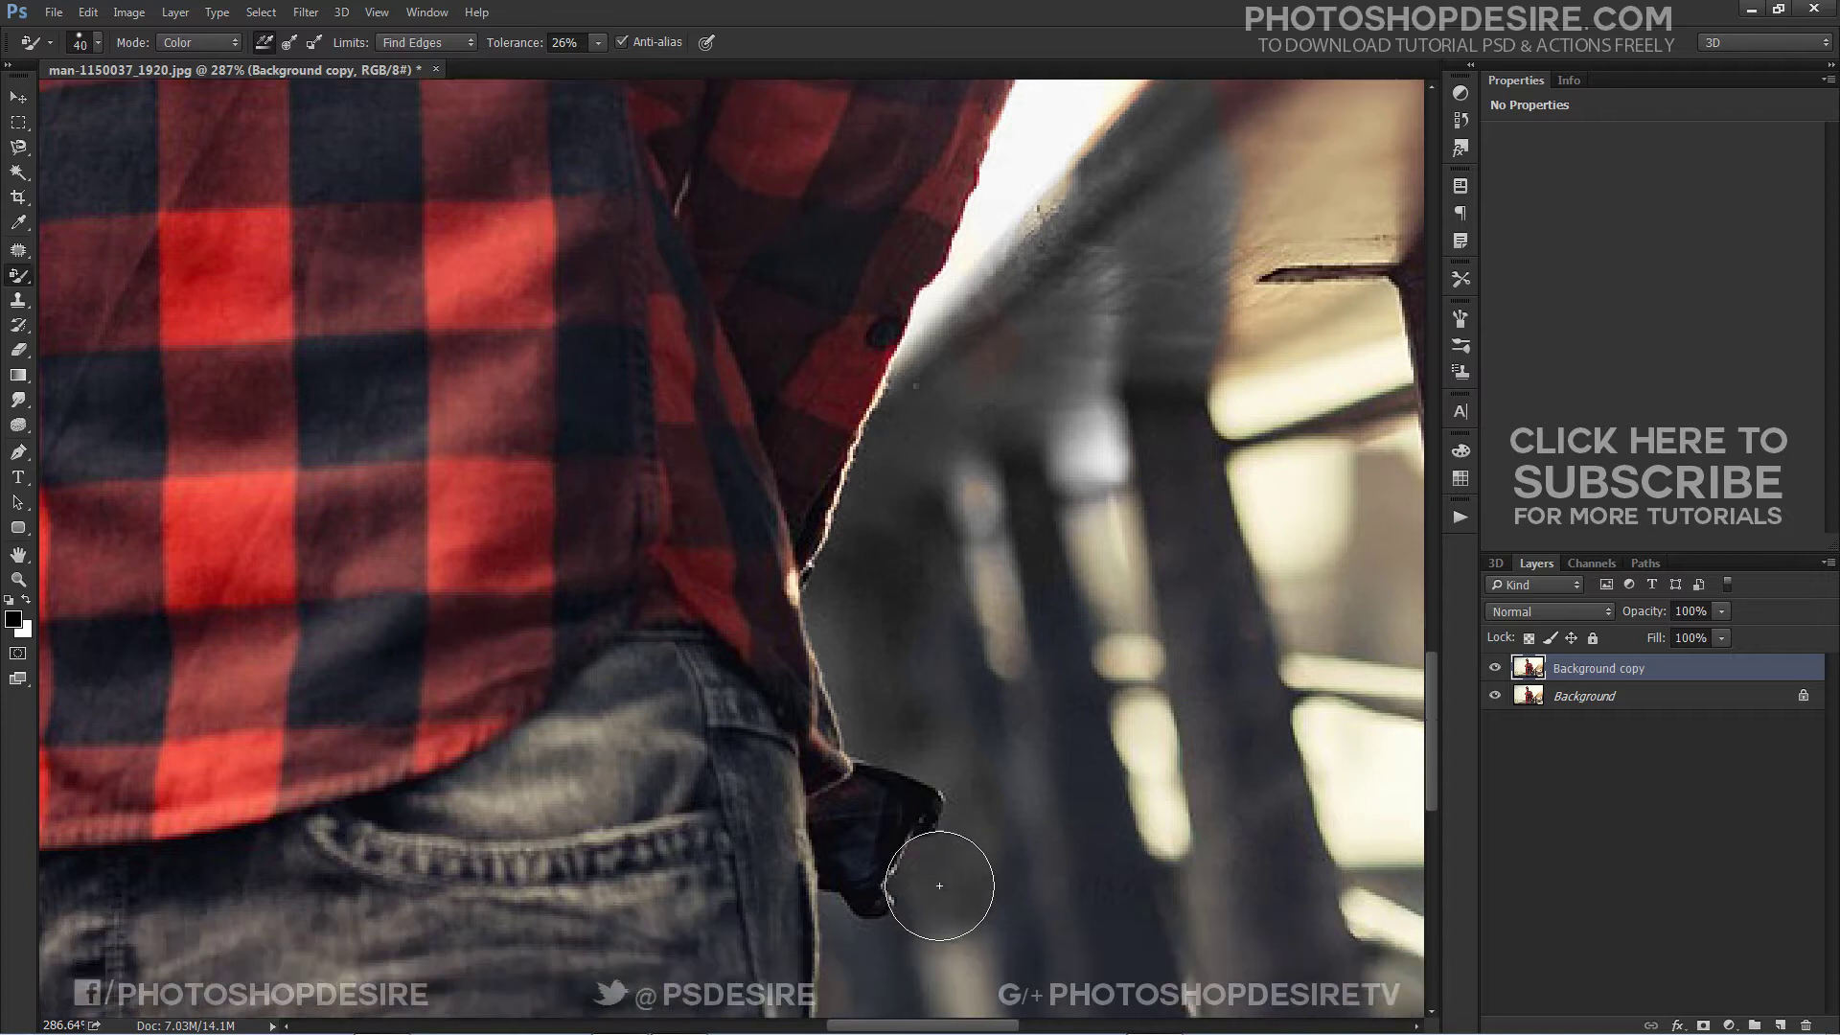
pyautogui.scroll(-4, 844, 934)
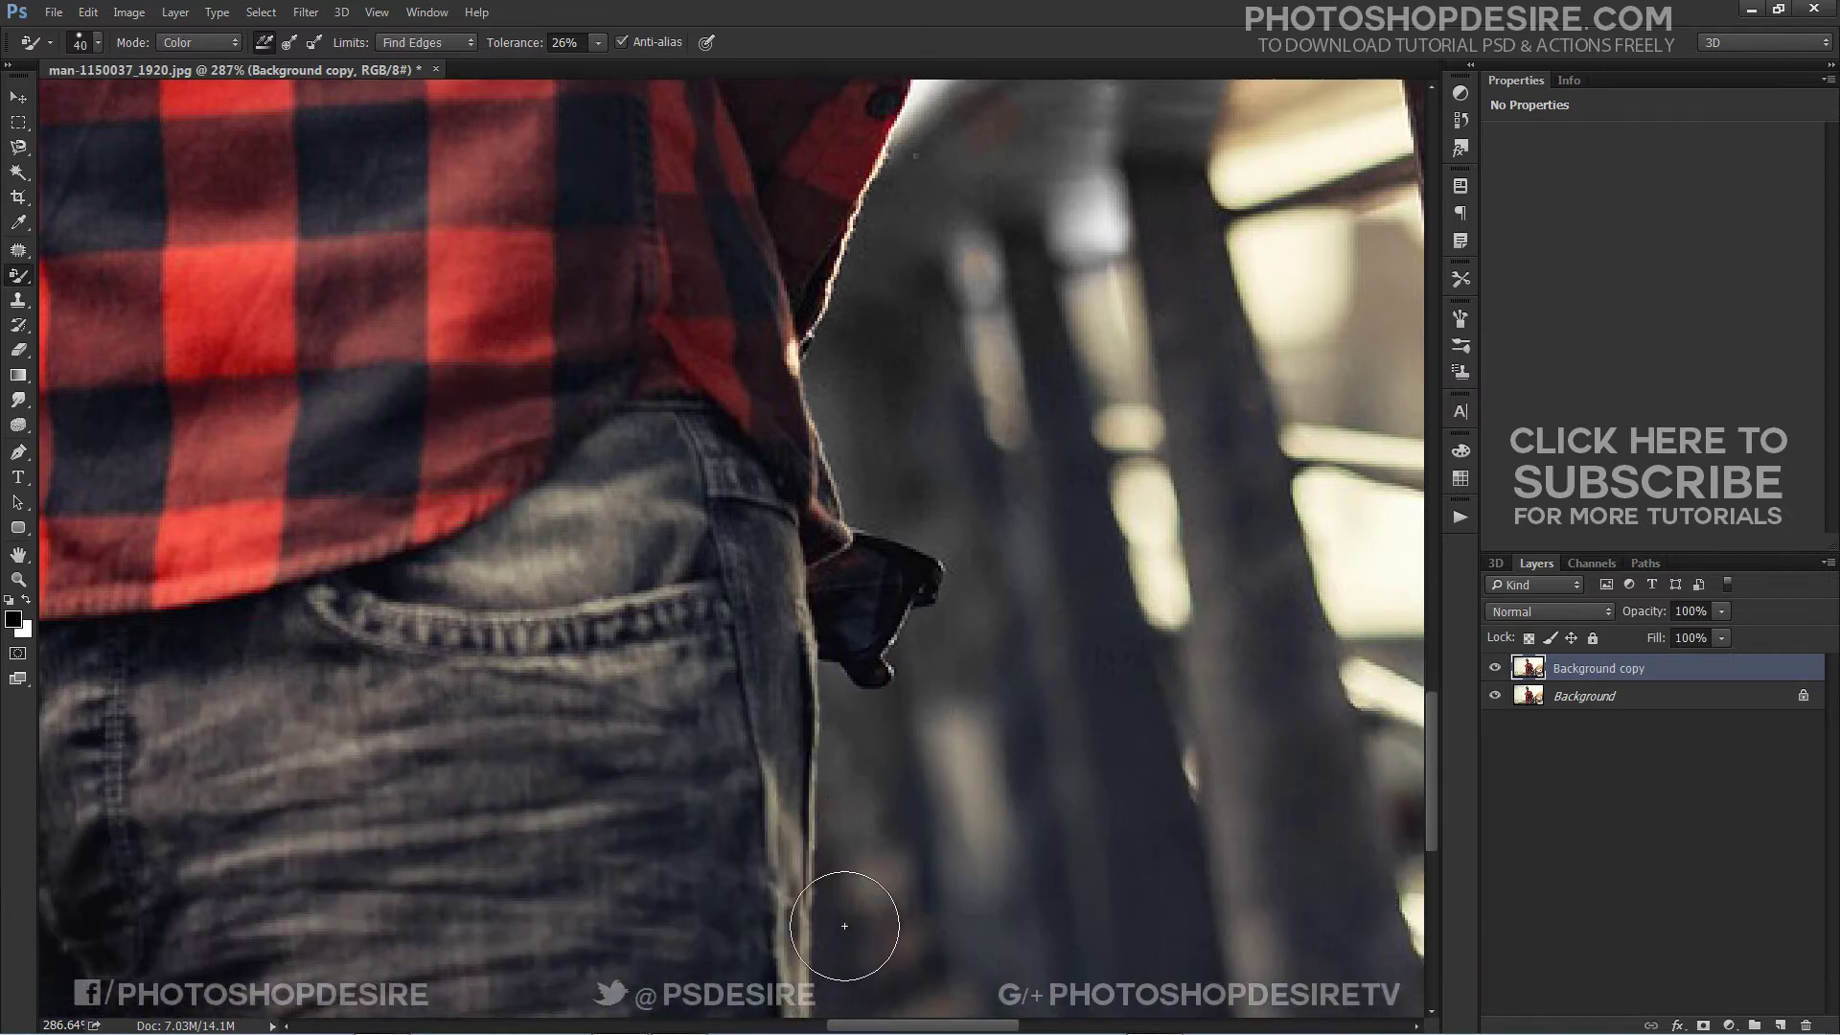
pyautogui.scroll(-2, 901, 905)
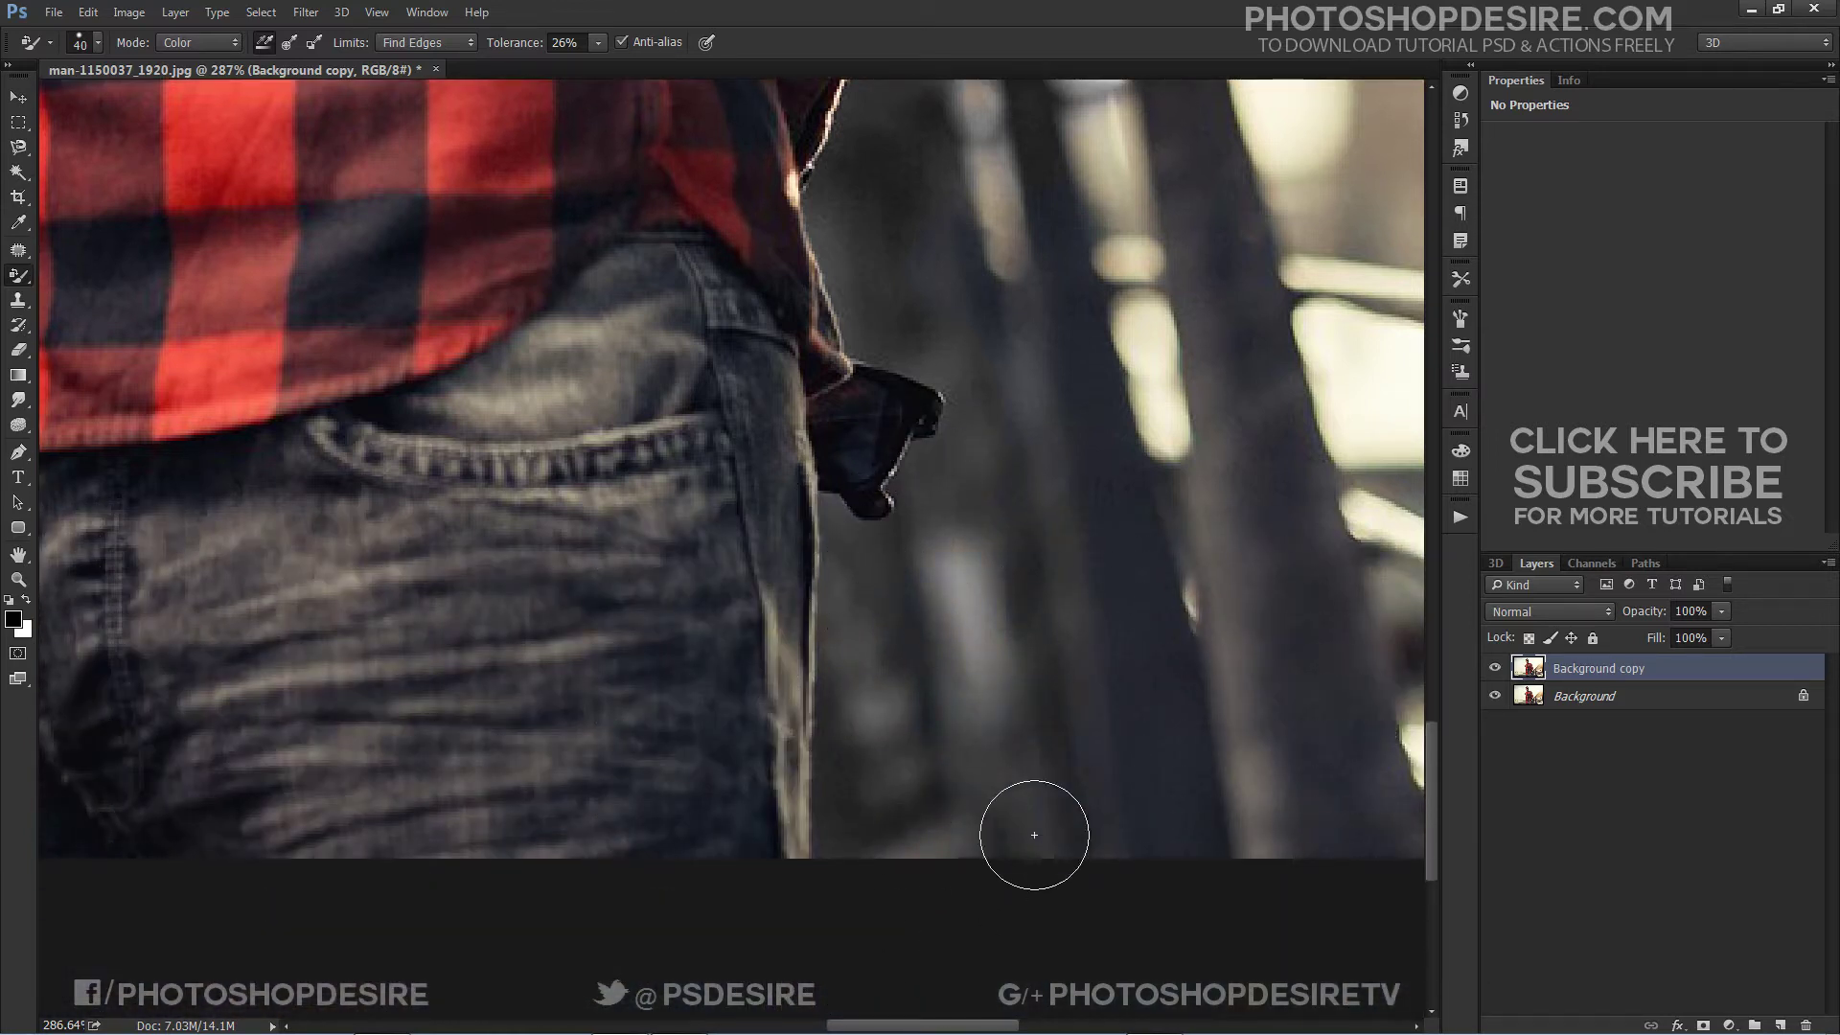
# Enlarge the brush to 175 and paint the color out of the sky, pier and railing on the photo's left side
pyautogui.scroll(-8, 932, 605)
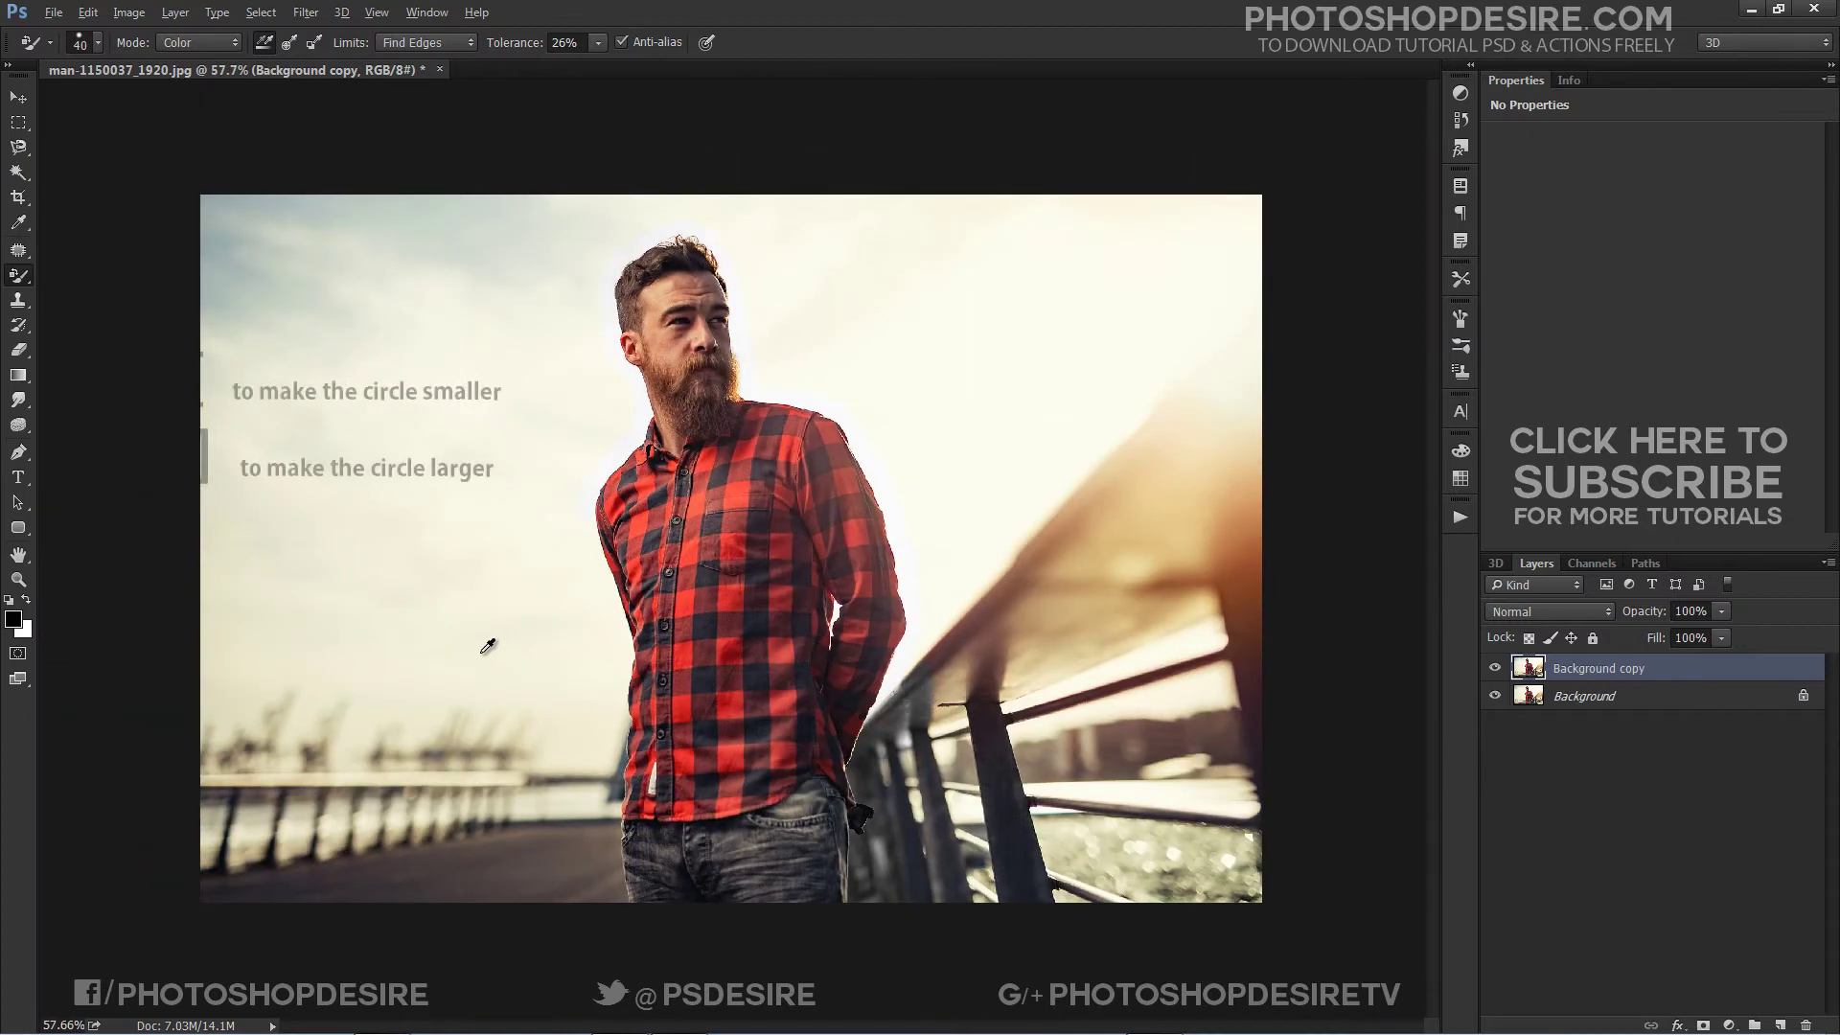
pyautogui.press(']')
pyautogui.press(']')
pyautogui.press(']')
pyautogui.press(']')
pyautogui.press(']')
pyautogui.press(']')
pyautogui.press(']')
pyautogui.press(']')
pyautogui.press(']')
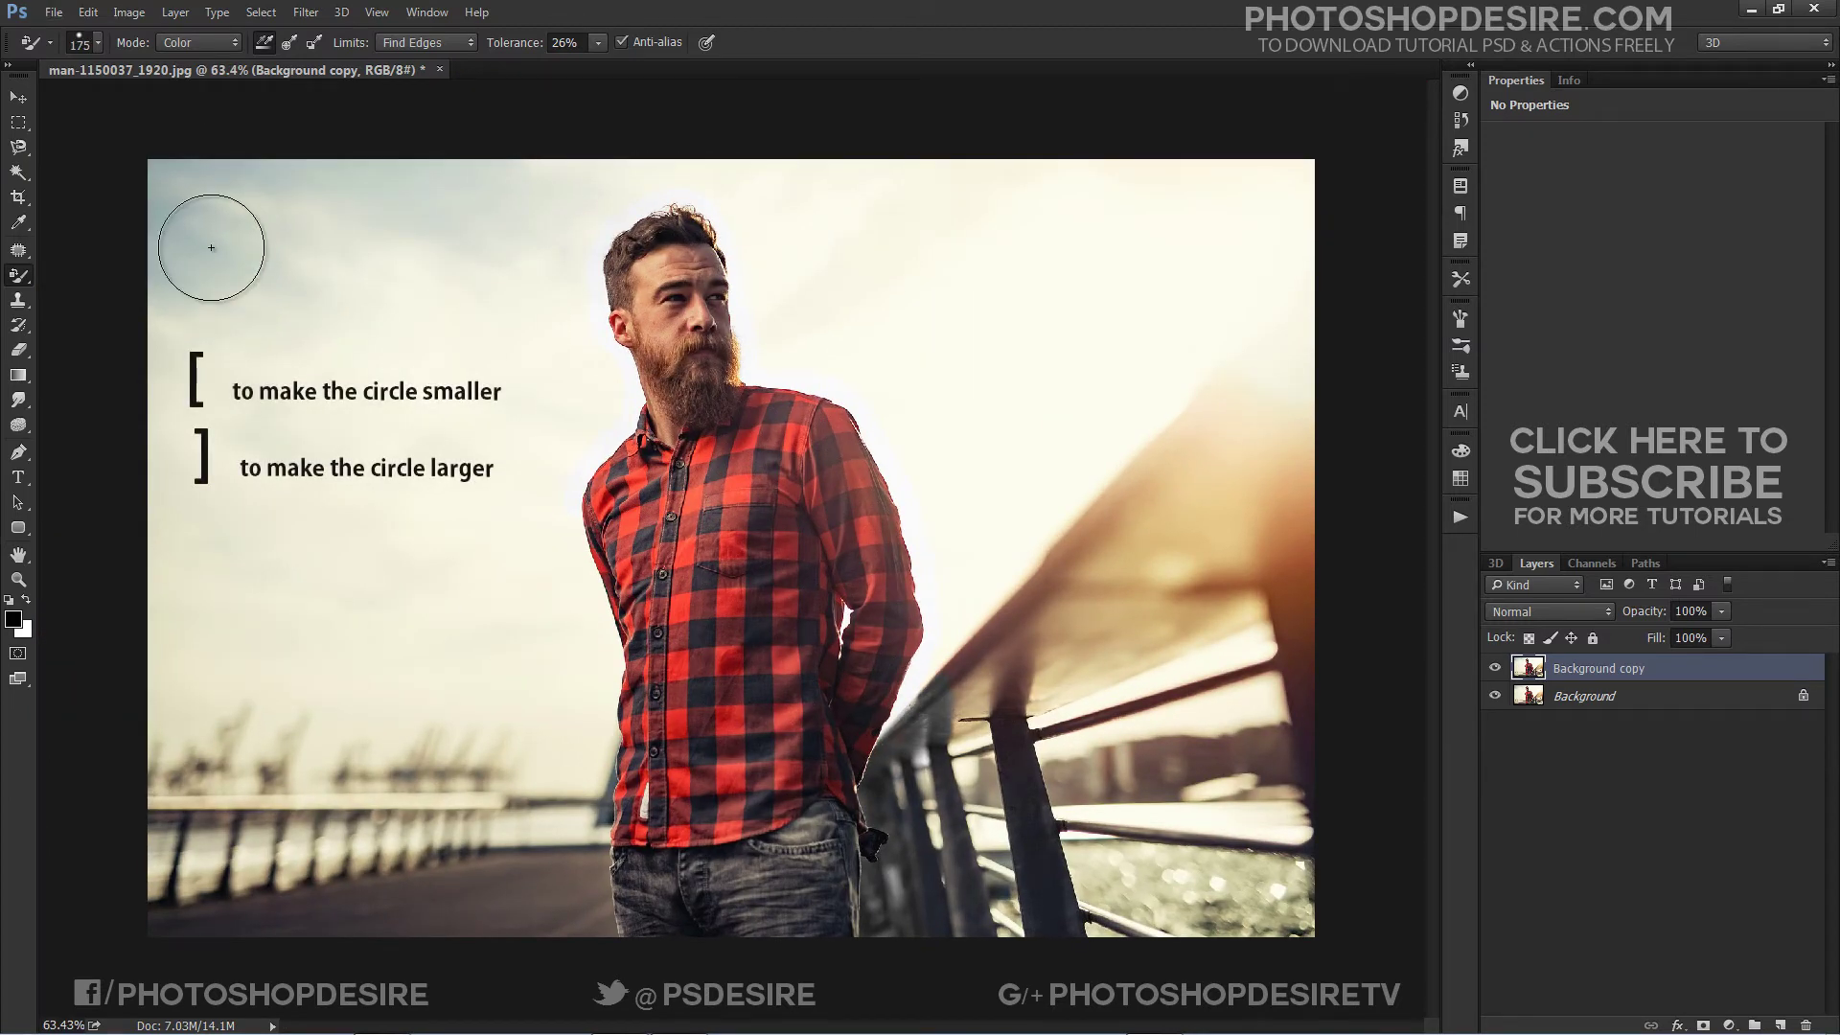
pyautogui.moveTo(211, 248)
pyautogui.mouseDown()
pyautogui.moveTo(181, 942)
pyautogui.moveTo(257, 368)
pyautogui.moveTo(335, 373)
pyautogui.moveTo(430, 181)
pyautogui.moveTo(565, 174)
pyautogui.moveTo(547, 336)
pyautogui.moveTo(399, 862)
pyautogui.moveTo(299, 963)
pyautogui.moveTo(456, 627)
pyautogui.moveTo(306, 801)
pyautogui.moveTo(526, 844)
pyautogui.moveTo(575, 911)
pyautogui.moveTo(586, 704)
pyautogui.moveTo(526, 513)
pyautogui.moveTo(505, 561)
pyautogui.moveTo(601, 389)
pyautogui.moveTo(458, 330)
pyautogui.moveTo(684, 154)
pyautogui.moveTo(844, 227)
pyautogui.moveTo(775, 320)
pyautogui.moveTo(1026, 185)
pyautogui.mouseUp()
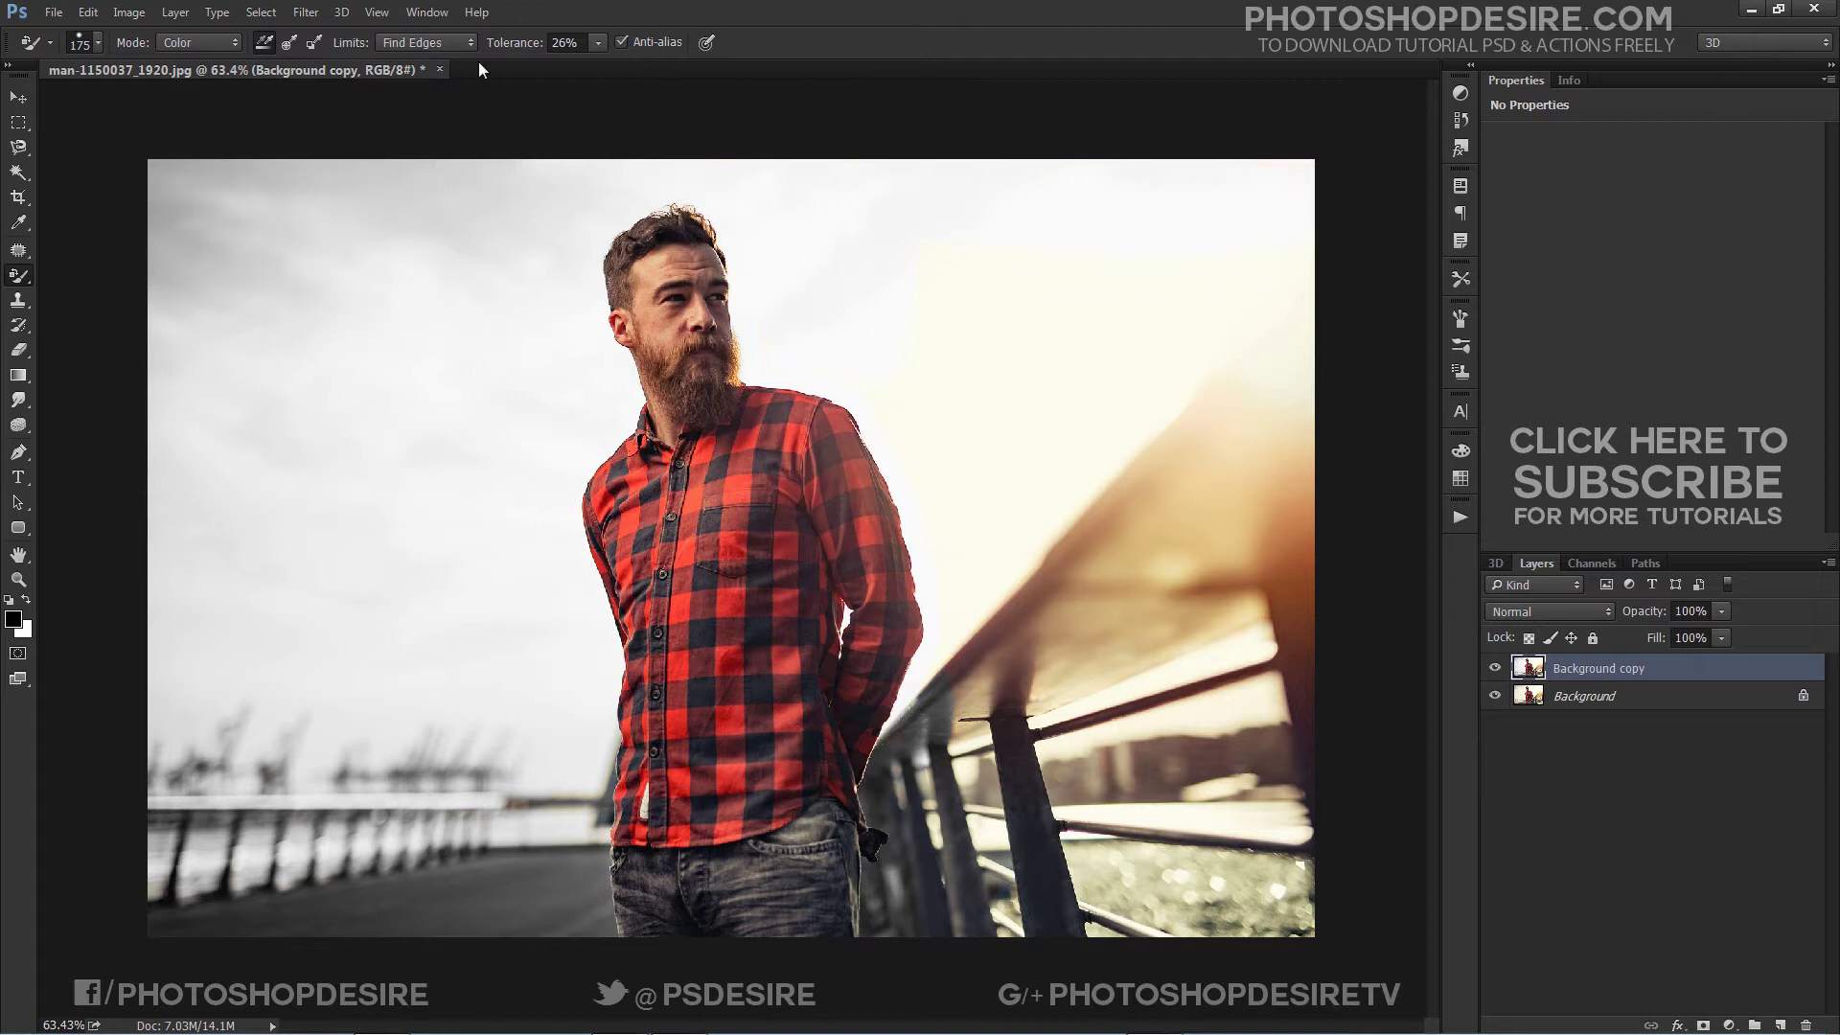
# Set Limits to Contiguous and desaturate the remaining sky, water and bridge railings on both sides of the man
pyautogui.click(426, 42)
pyautogui.click(413, 76)
pyautogui.moveTo(965, 558)
pyautogui.mouseDown()
pyautogui.moveTo(1123, 267)
pyautogui.moveTo(1295, 666)
pyautogui.moveTo(1171, 752)
pyautogui.moveTo(975, 521)
pyautogui.moveTo(973, 877)
pyautogui.moveTo(1041, 789)
pyautogui.moveTo(933, 832)
pyautogui.moveTo(895, 790)
pyautogui.moveTo(1143, 788)
pyautogui.moveTo(1209, 929)
pyautogui.moveTo(1287, 673)
pyautogui.moveTo(1050, 614)
pyautogui.moveTo(1080, 497)
pyautogui.moveTo(1088, 805)
pyautogui.moveTo(1004, 807)
pyautogui.moveTo(1008, 930)
pyautogui.moveTo(989, 924)
pyautogui.moveTo(1029, 835)
pyautogui.moveTo(1175, 685)
pyautogui.moveTo(1214, 799)
pyautogui.moveTo(1210, 853)
pyautogui.moveTo(1082, 834)
pyautogui.moveTo(1156, 826)
pyautogui.moveTo(1309, 934)
pyautogui.moveTo(971, 883)
pyautogui.mouseUp()
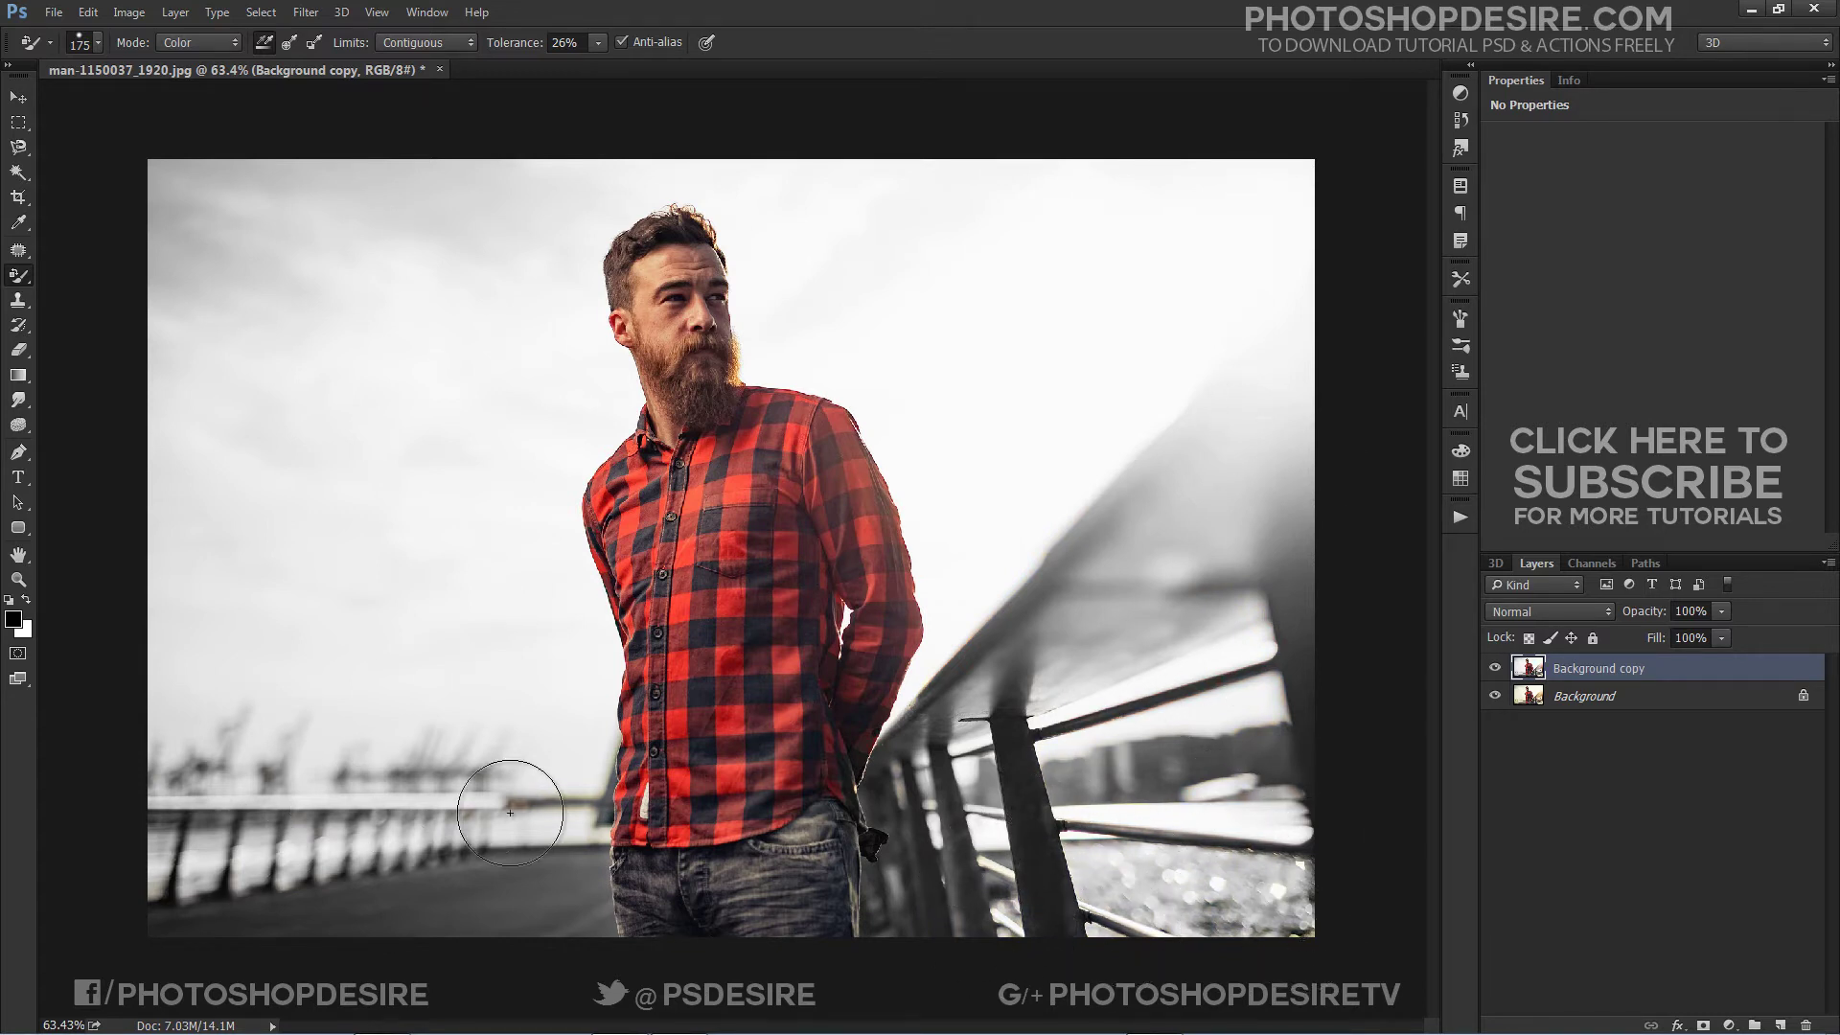
pyautogui.moveTo(512, 803)
pyautogui.mouseDown()
pyautogui.moveTo(560, 797)
pyautogui.moveTo(586, 826)
pyautogui.moveTo(300, 800)
pyautogui.mouseUp()
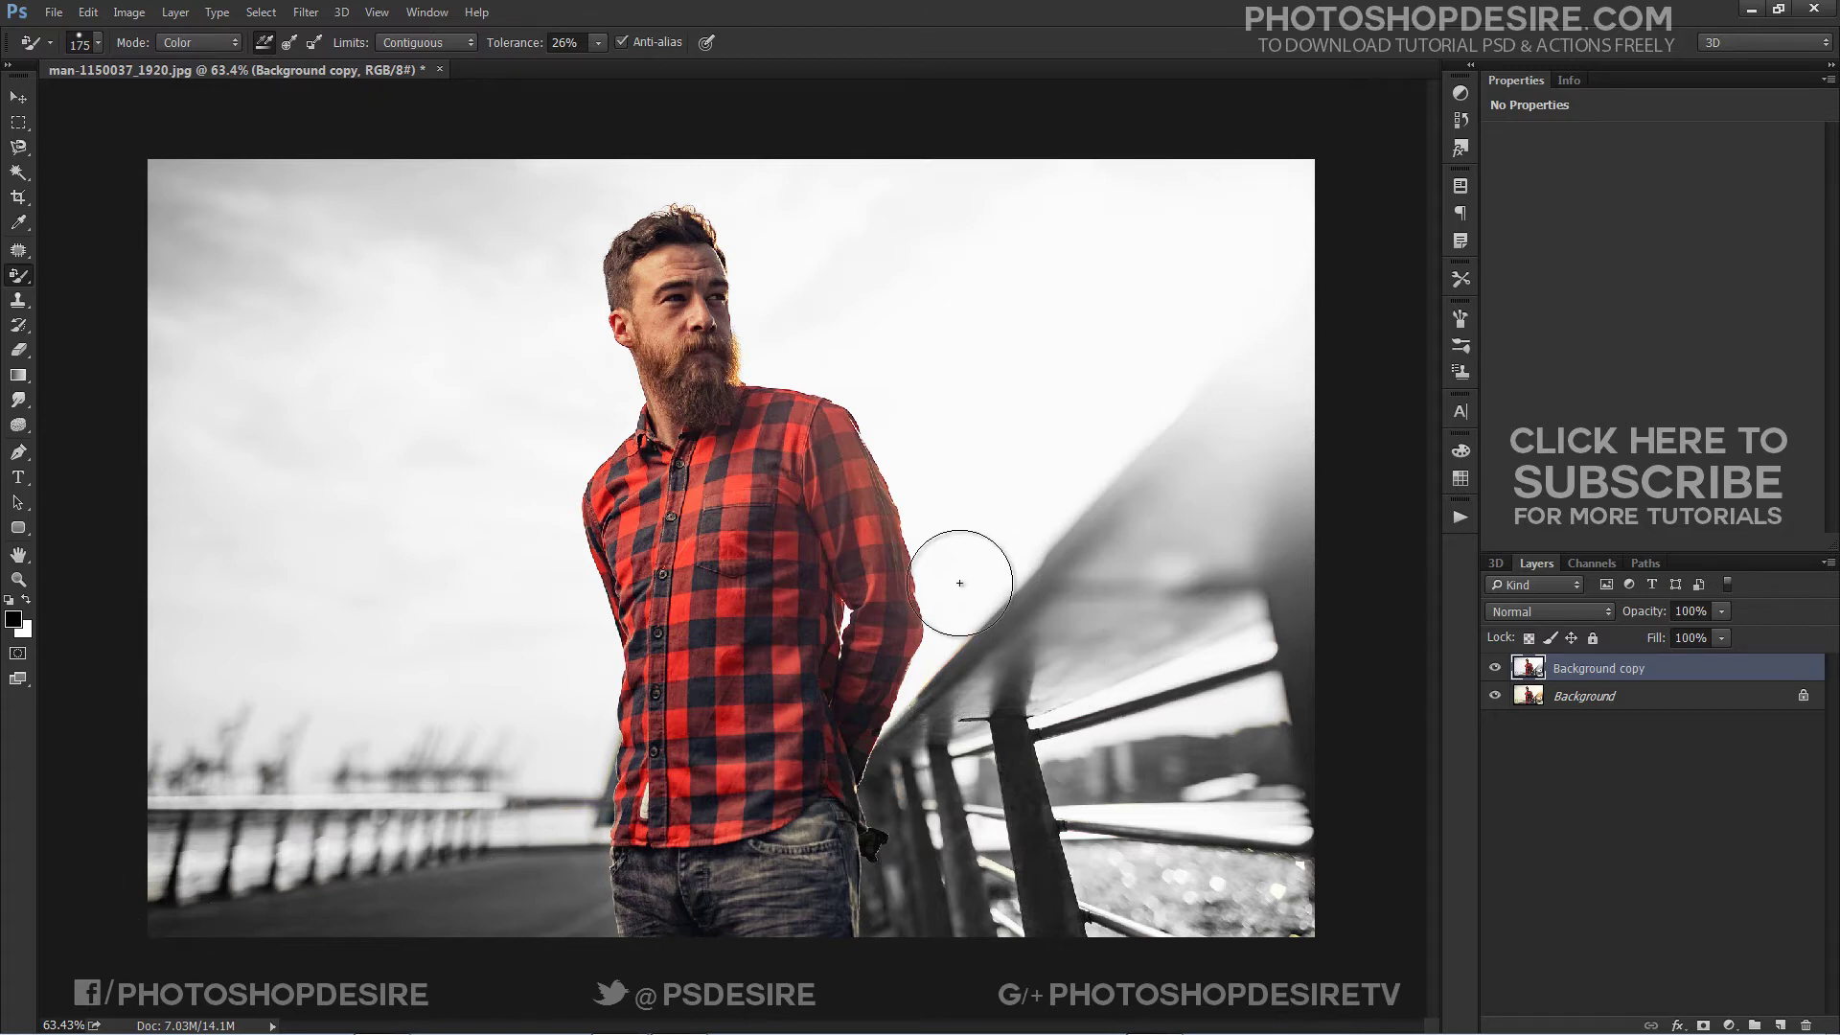
# Reduce the brush size to 90 and paint the color out of the jeans below the shirt hem
pyautogui.scroll(5, 731, 738)
pyautogui.press('[')
pyautogui.press('[')
pyautogui.press('[')
pyautogui.press('[')
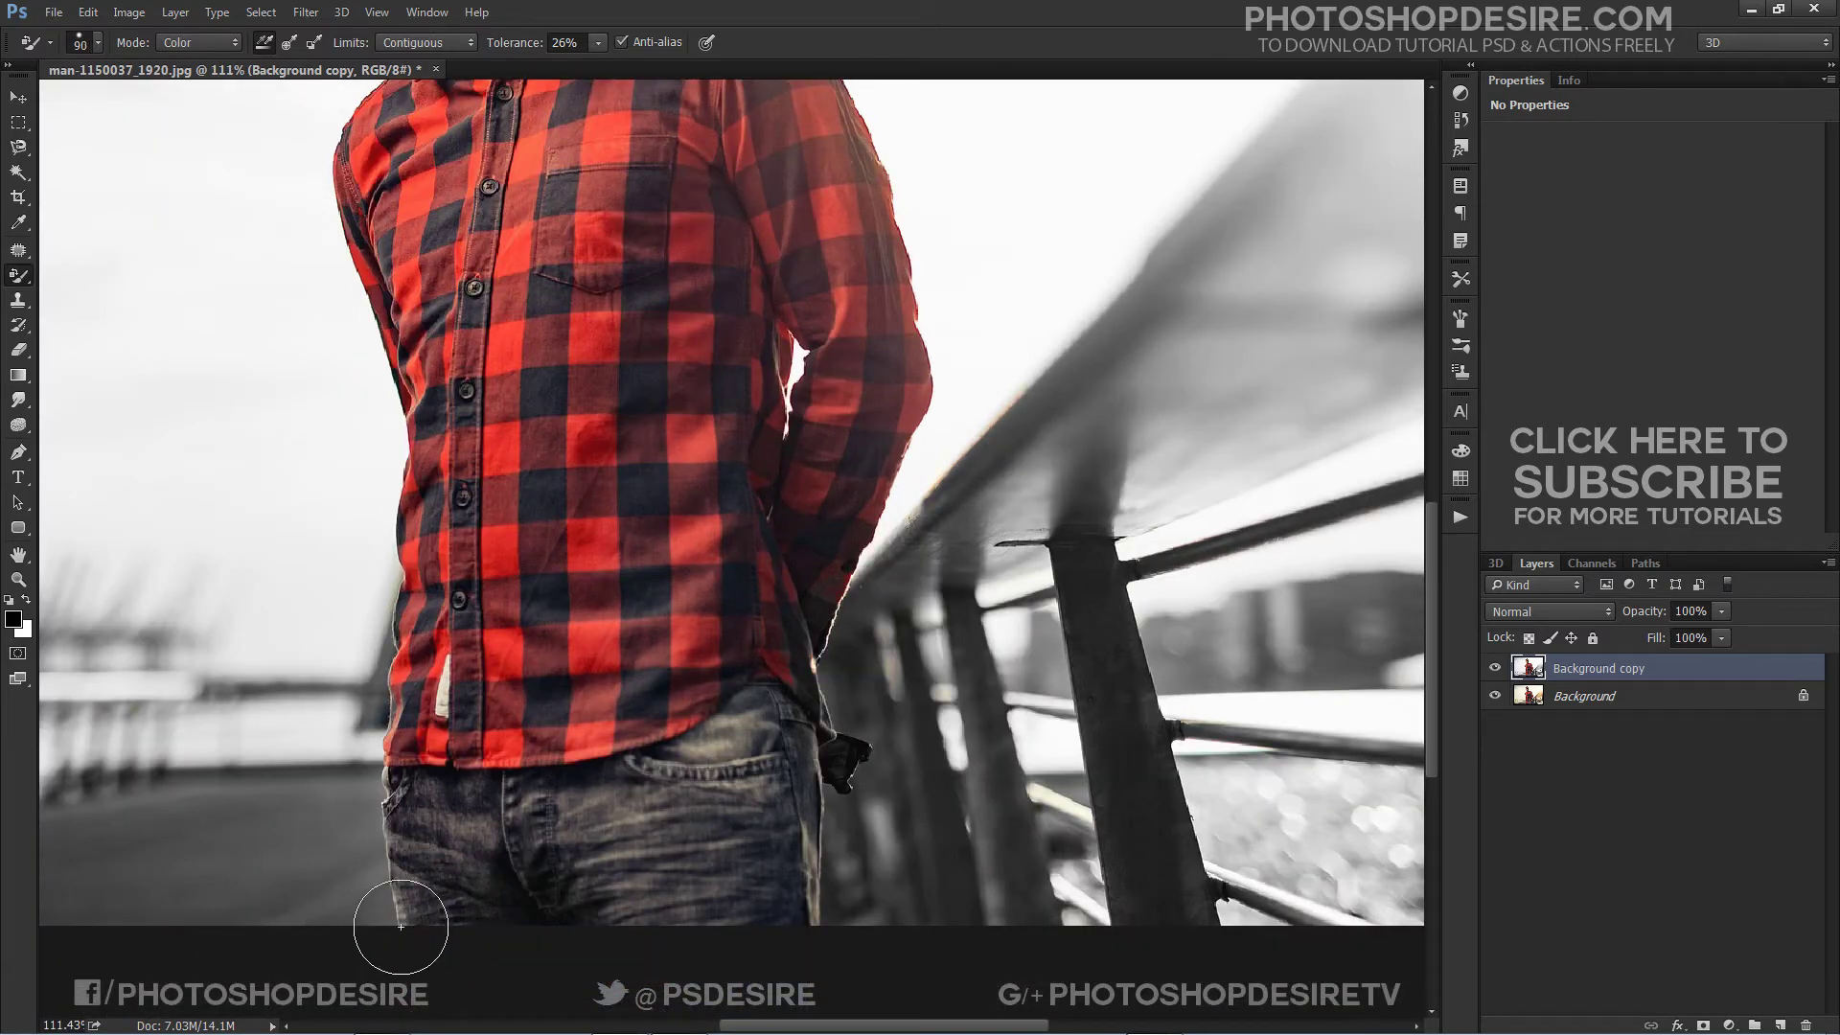
pyautogui.moveTo(690, 741)
pyautogui.mouseDown()
pyautogui.moveTo(746, 719)
pyautogui.moveTo(811, 834)
pyautogui.moveTo(802, 891)
pyautogui.moveTo(666, 891)
pyautogui.moveTo(695, 838)
pyautogui.moveTo(839, 757)
pyautogui.mouseUp()
# Desaturate the man's face, ear, neck, beard and most of the hair without touching the shirt
pyautogui.scroll(2, 1049, 495)
pyautogui.scroll(3, 1050, 496)
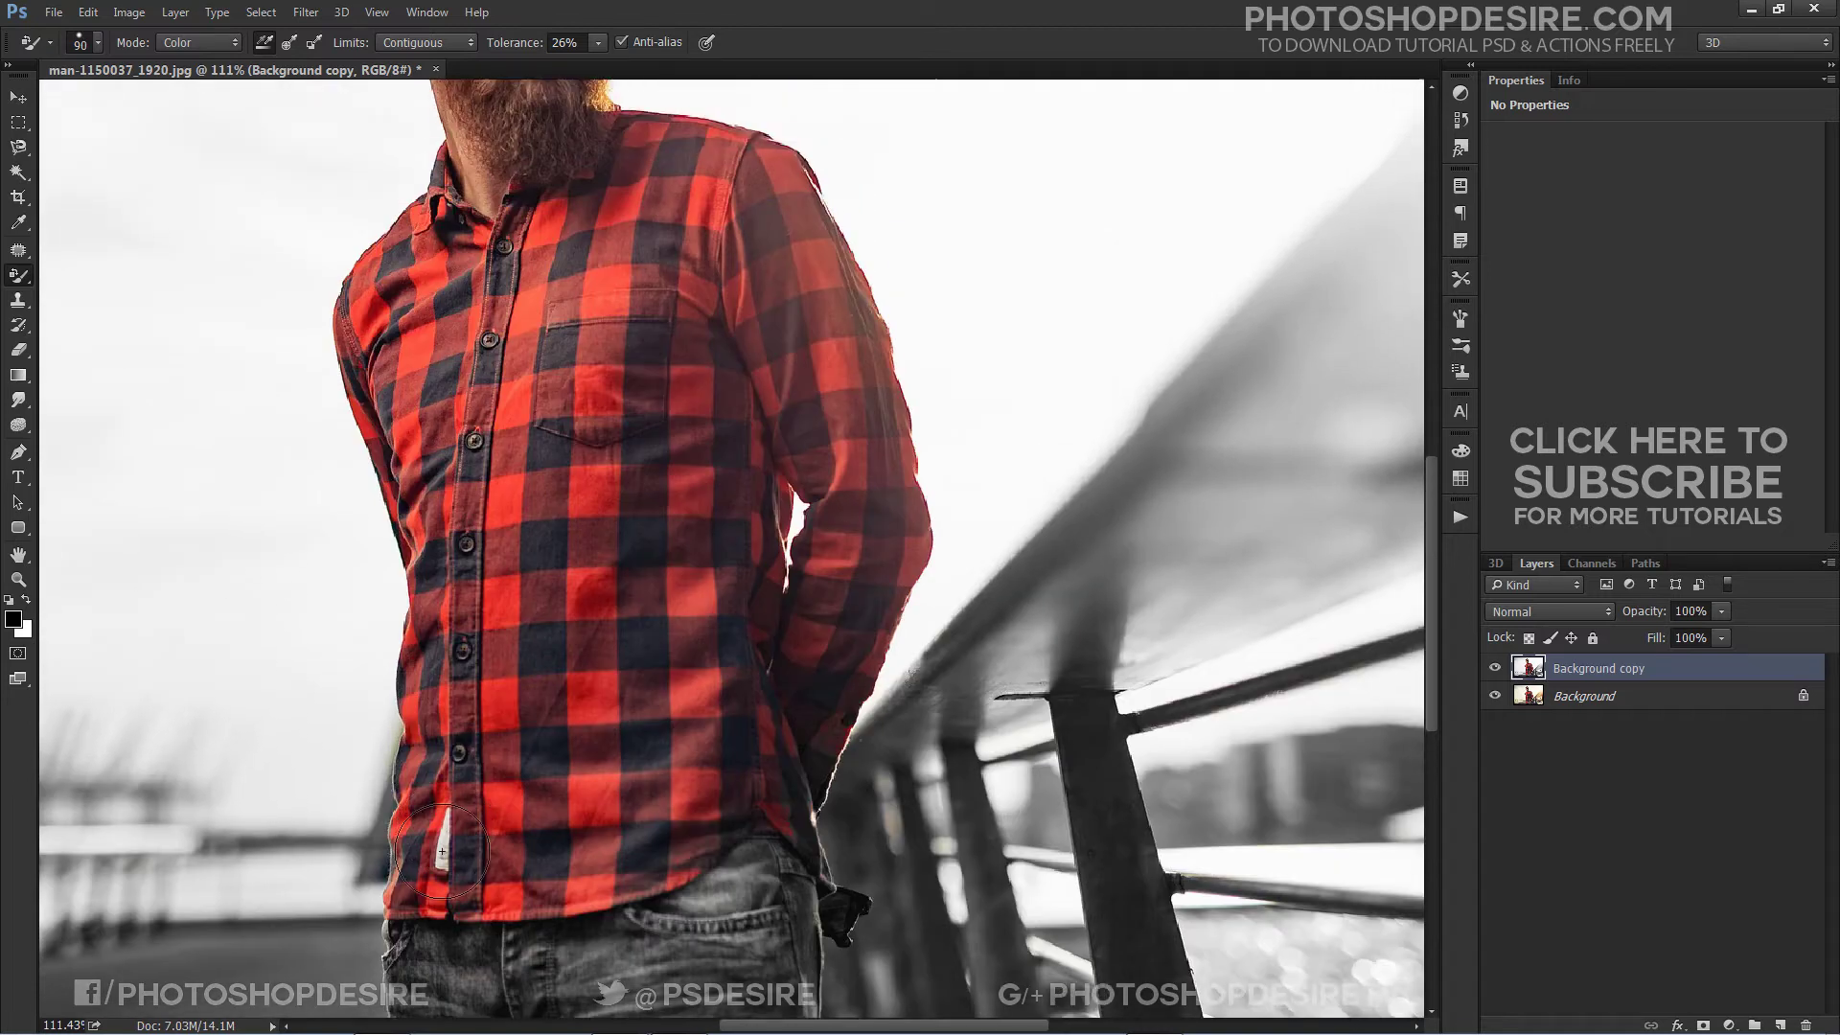
pyautogui.scroll(8, 1081, 604)
pyautogui.scroll(5, 402, 299)
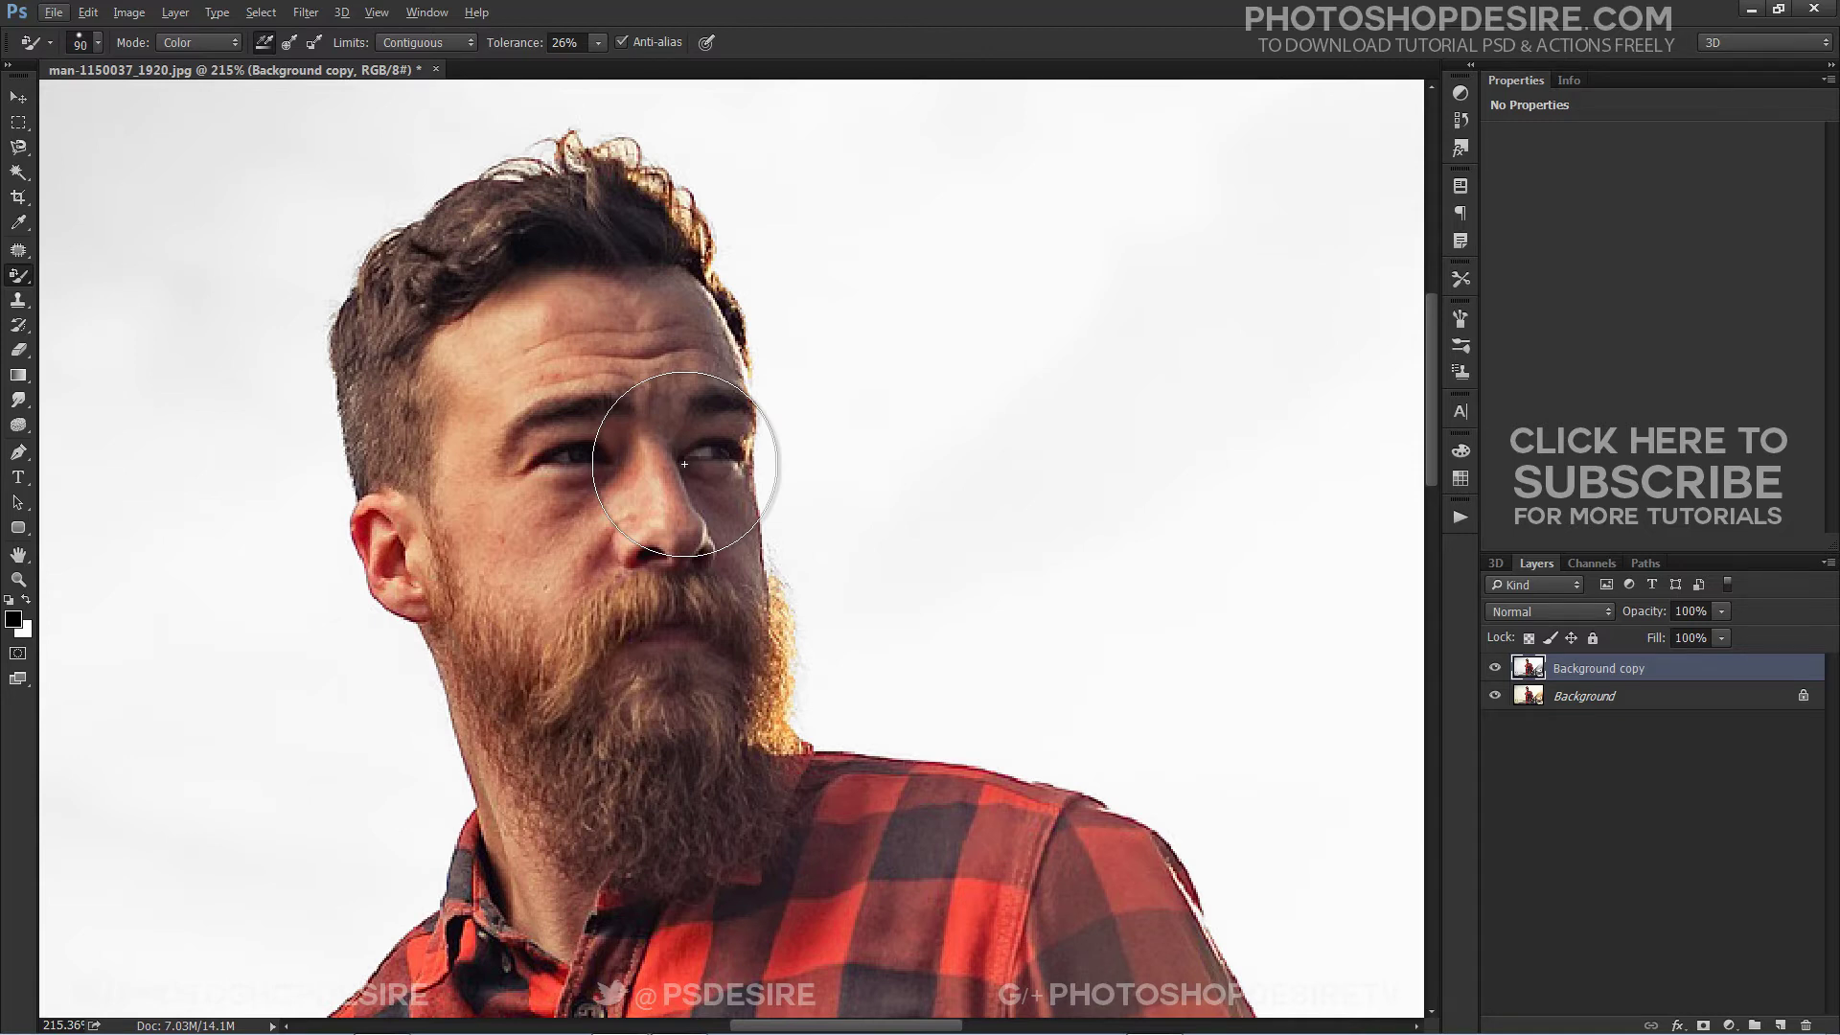
pyautogui.moveTo(484, 431)
pyautogui.mouseDown()
pyautogui.moveTo(514, 276)
pyautogui.moveTo(498, 374)
pyautogui.moveTo(700, 326)
pyautogui.moveTo(489, 565)
pyautogui.moveTo(537, 815)
pyautogui.moveTo(690, 594)
pyautogui.moveTo(654, 524)
pyautogui.moveTo(733, 508)
pyautogui.moveTo(729, 575)
pyautogui.mouseUp()
pyautogui.moveTo(464, 301)
pyautogui.mouseDown()
pyautogui.moveTo(543, 218)
pyautogui.moveTo(375, 394)
pyautogui.moveTo(426, 539)
pyautogui.moveTo(402, 568)
pyautogui.moveTo(376, 562)
pyautogui.moveTo(351, 513)
pyautogui.moveTo(448, 674)
pyautogui.moveTo(505, 828)
pyautogui.moveTo(559, 905)
pyautogui.moveTo(567, 887)
pyautogui.moveTo(557, 906)
pyautogui.moveTo(499, 859)
pyautogui.moveTo(512, 892)
pyautogui.moveTo(487, 700)
pyautogui.moveTo(397, 528)
pyautogui.moveTo(378, 538)
pyautogui.moveTo(434, 478)
pyautogui.moveTo(595, 441)
pyautogui.moveTo(619, 507)
pyautogui.moveTo(629, 700)
pyautogui.mouseUp()
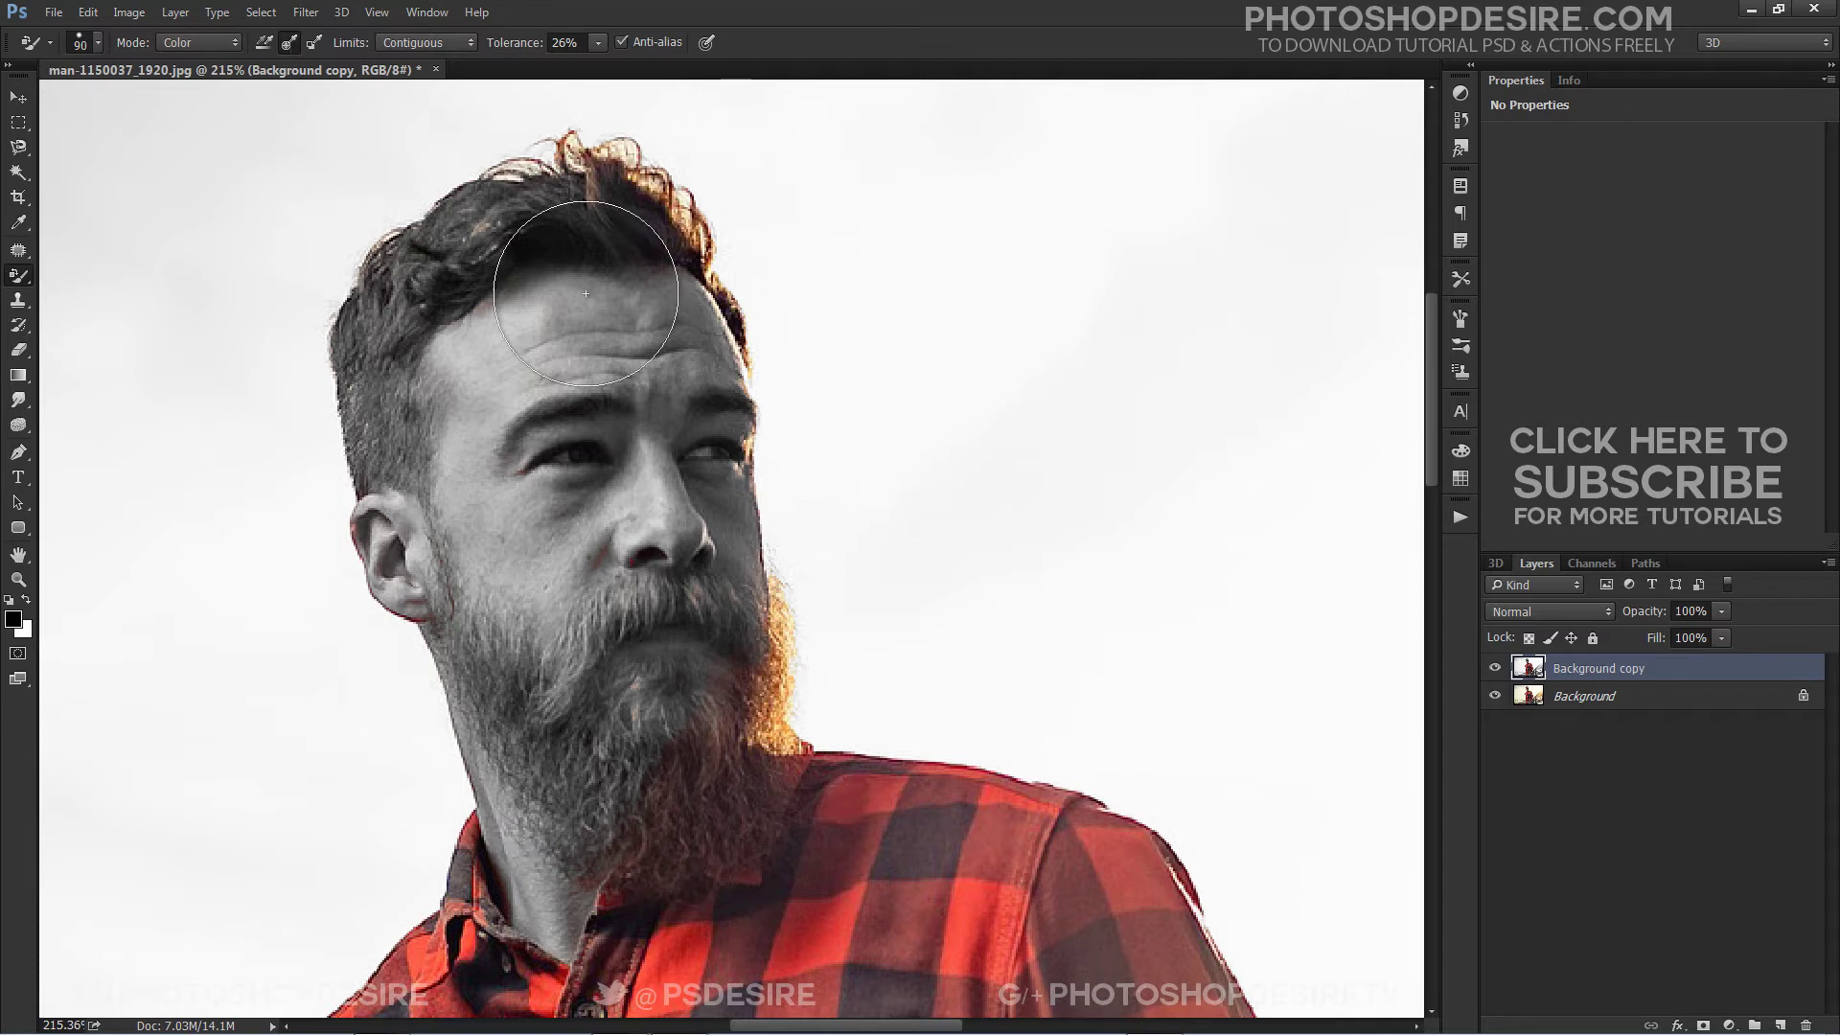
pyautogui.moveTo(775, 612)
pyautogui.mouseDown()
pyautogui.moveTo(775, 678)
pyautogui.moveTo(795, 594)
pyautogui.moveTo(776, 687)
pyautogui.moveTo(744, 701)
pyautogui.moveTo(776, 613)
pyautogui.mouseUp()
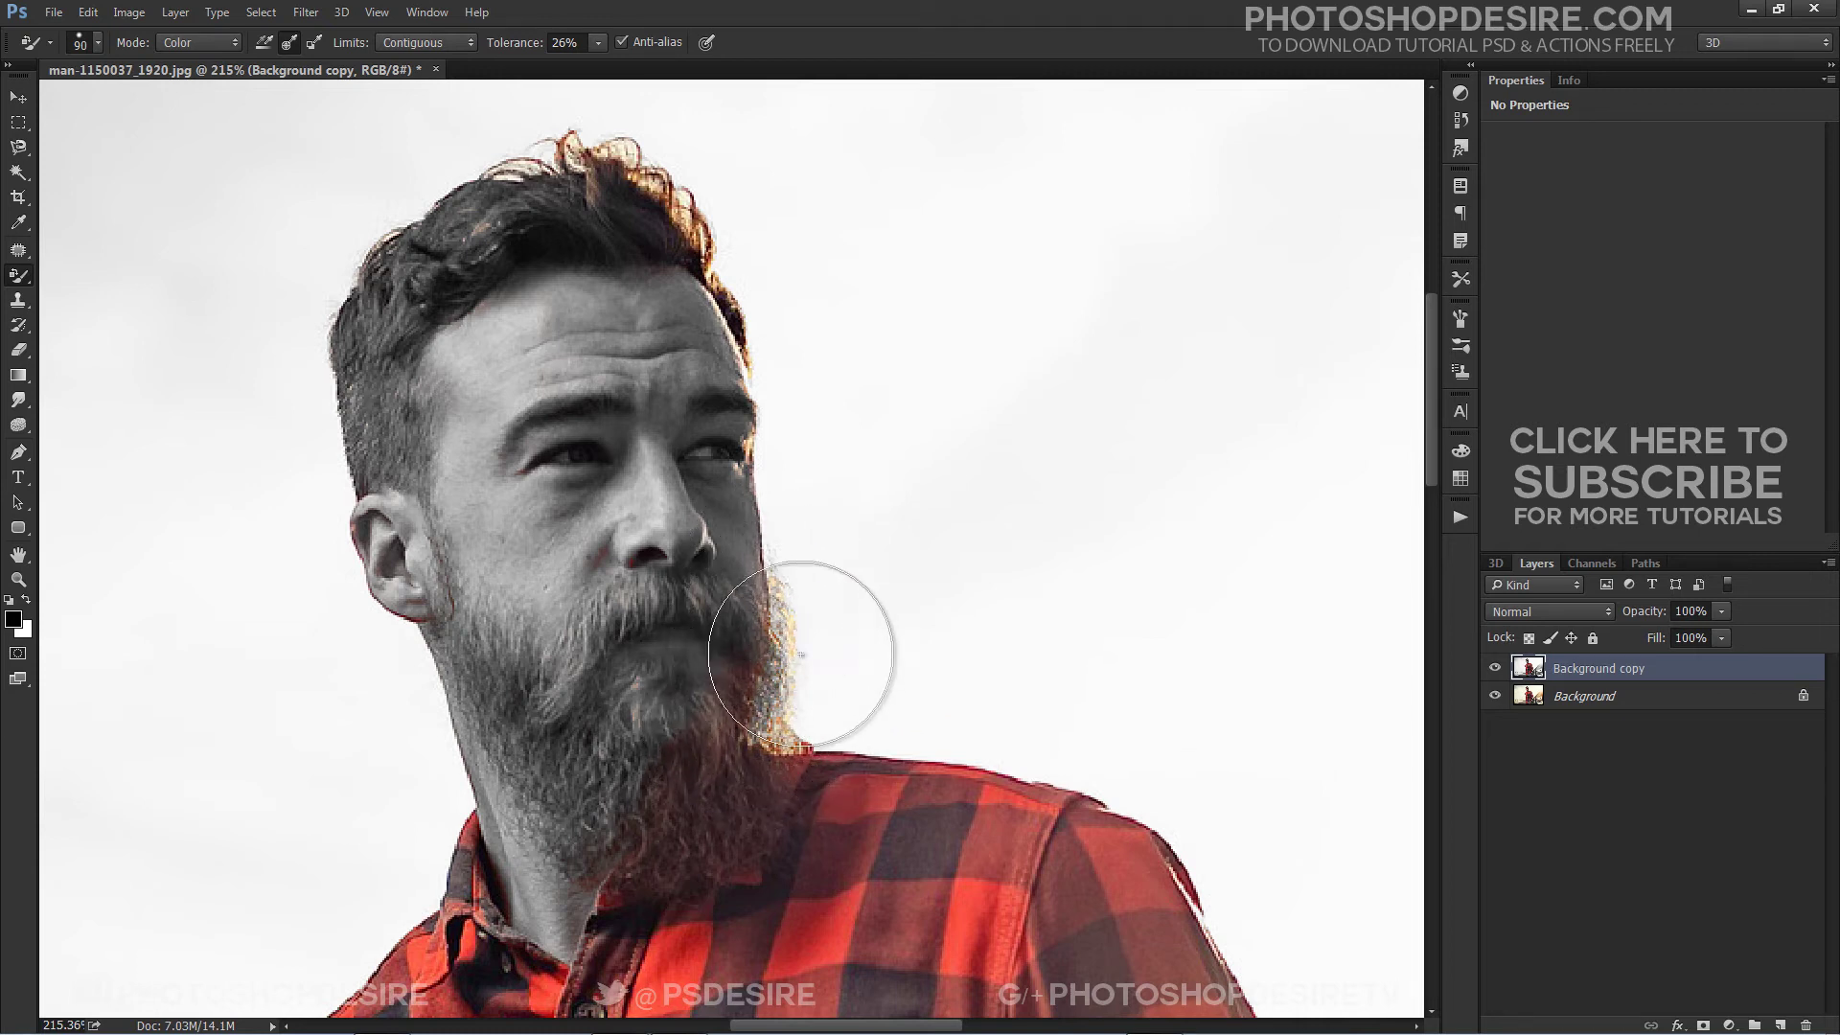
pyautogui.moveTo(687, 810)
pyautogui.mouseDown()
pyautogui.moveTo(718, 780)
pyautogui.moveTo(678, 822)
pyautogui.mouseUp()
pyautogui.moveTo(546, 840)
pyautogui.mouseDown()
pyautogui.moveTo(577, 869)
pyautogui.moveTo(740, 804)
pyautogui.moveTo(677, 719)
pyautogui.mouseUp()
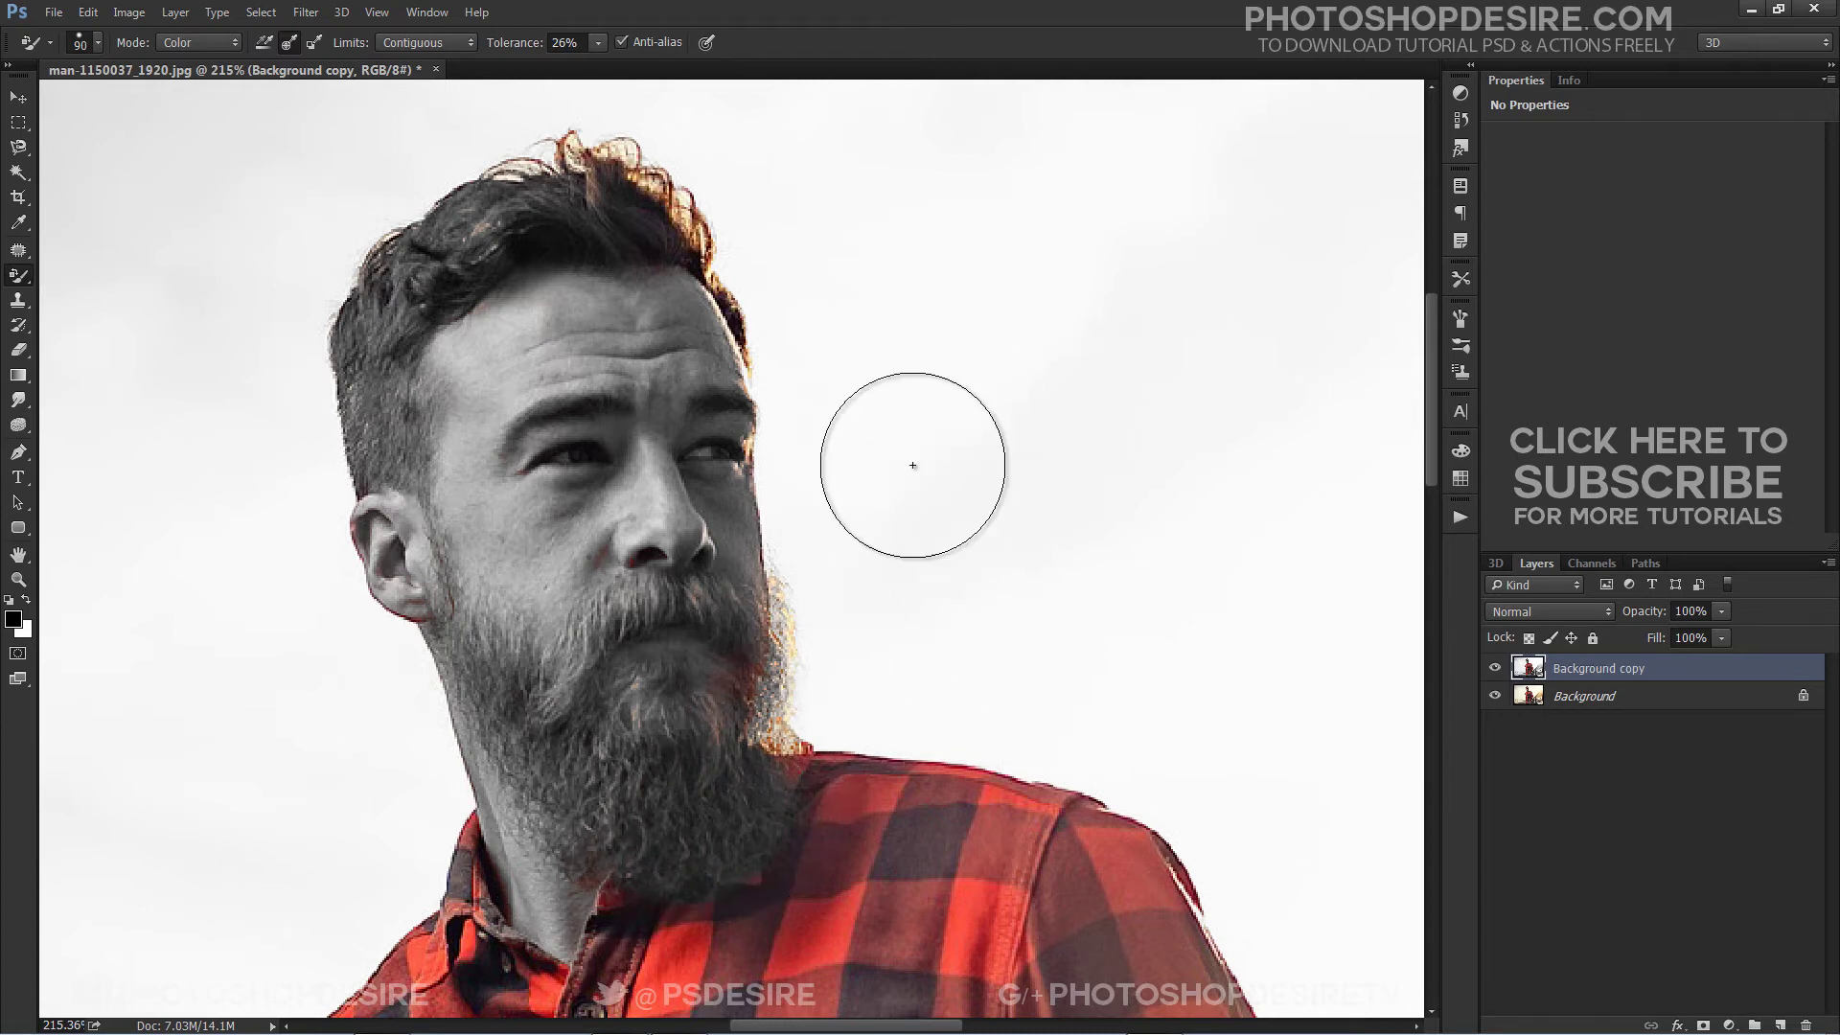
# Paint out the leftover color in the lower beard by the collar and up toward the cheek
pyautogui.scroll(3, 862, 709)
pyautogui.scroll(-1, 372, 901)
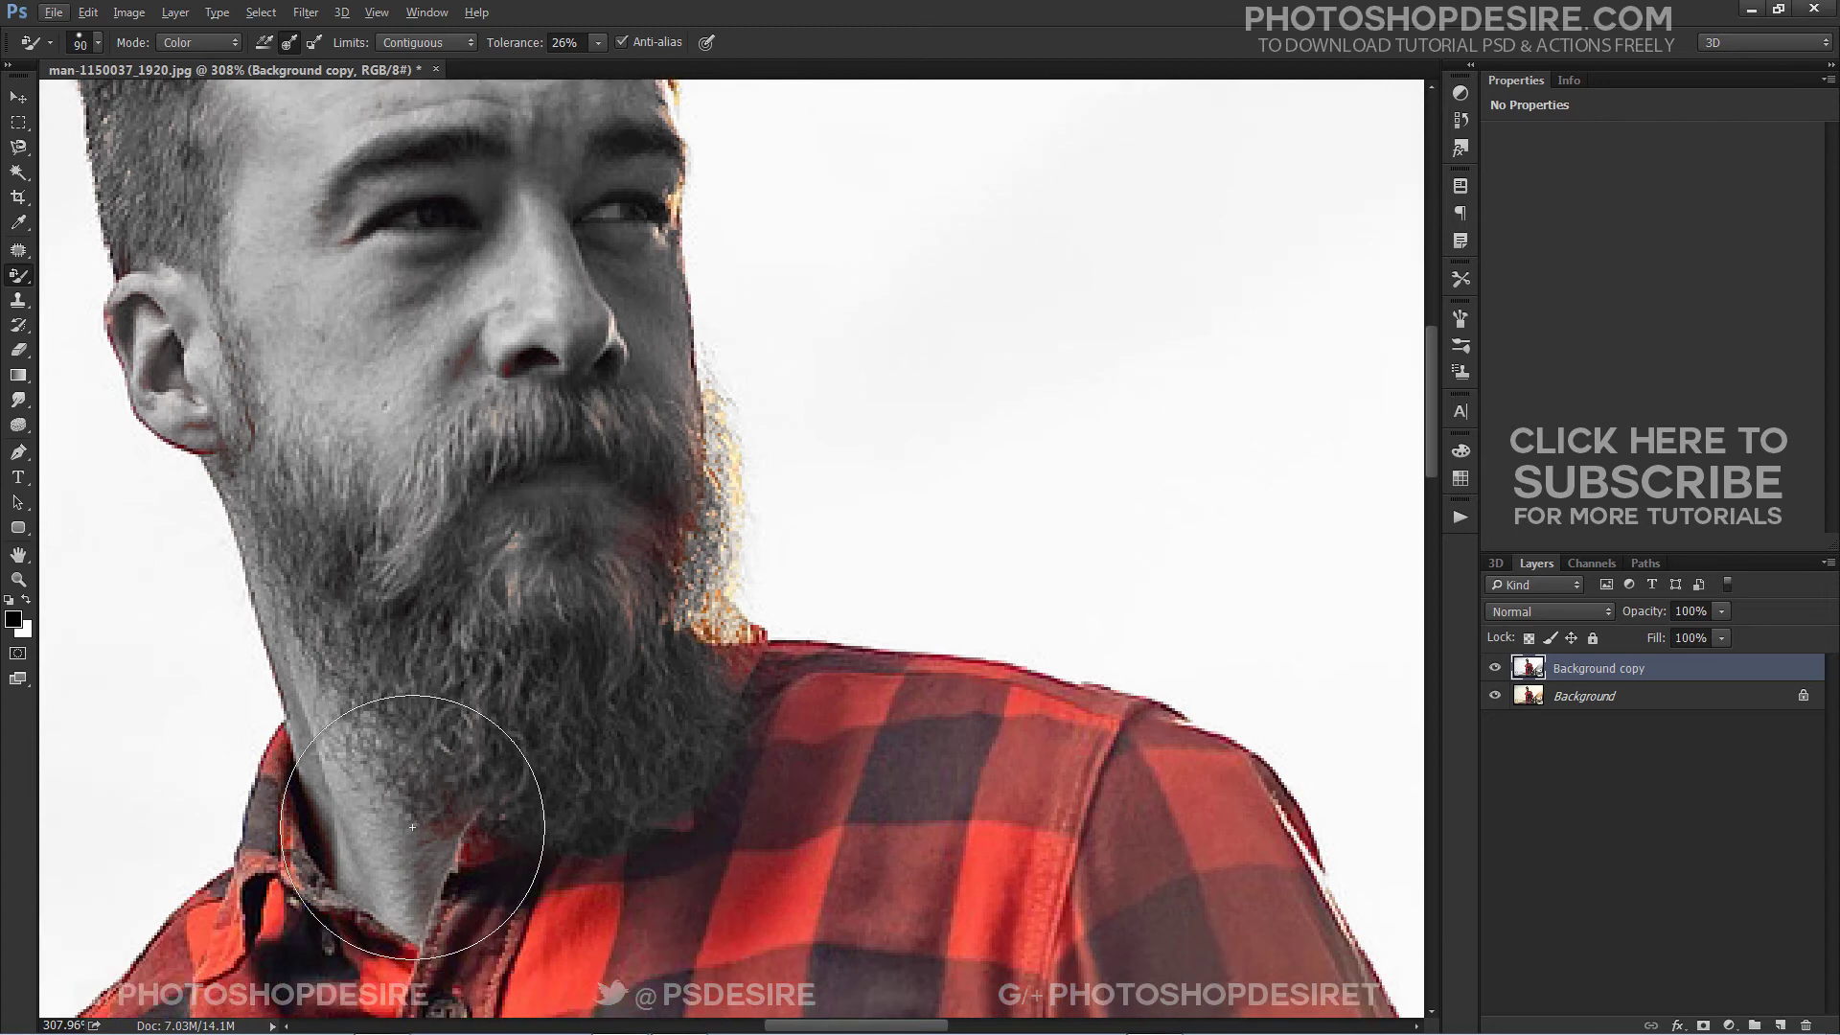
pyautogui.moveTo(450, 610)
pyautogui.mouseDown()
pyautogui.moveTo(666, 533)
pyautogui.moveTo(645, 547)
pyautogui.moveTo(709, 401)
pyautogui.mouseUp()
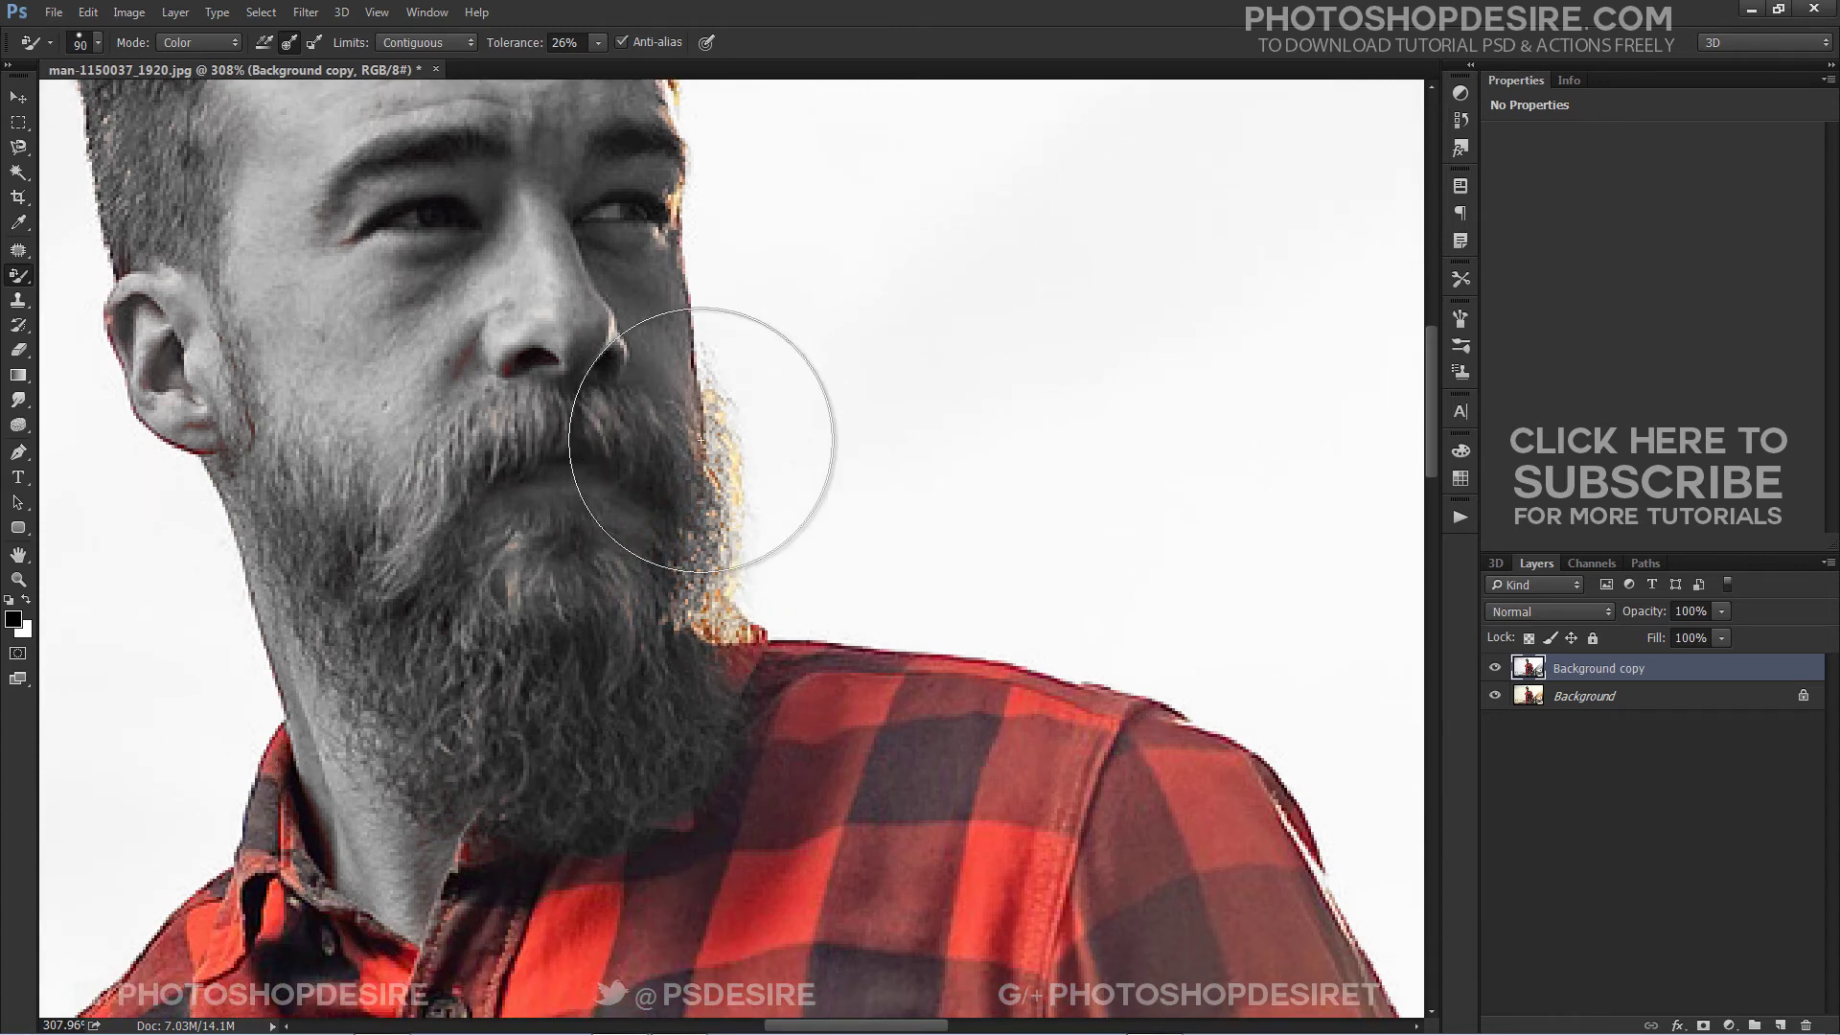
# Reduce the brush size to 30 and desaturate the sunlit outer edge of the beard
pyautogui.press('[')
pyautogui.press('[')
pyautogui.press('[')
pyautogui.press('[')
pyautogui.press('[')
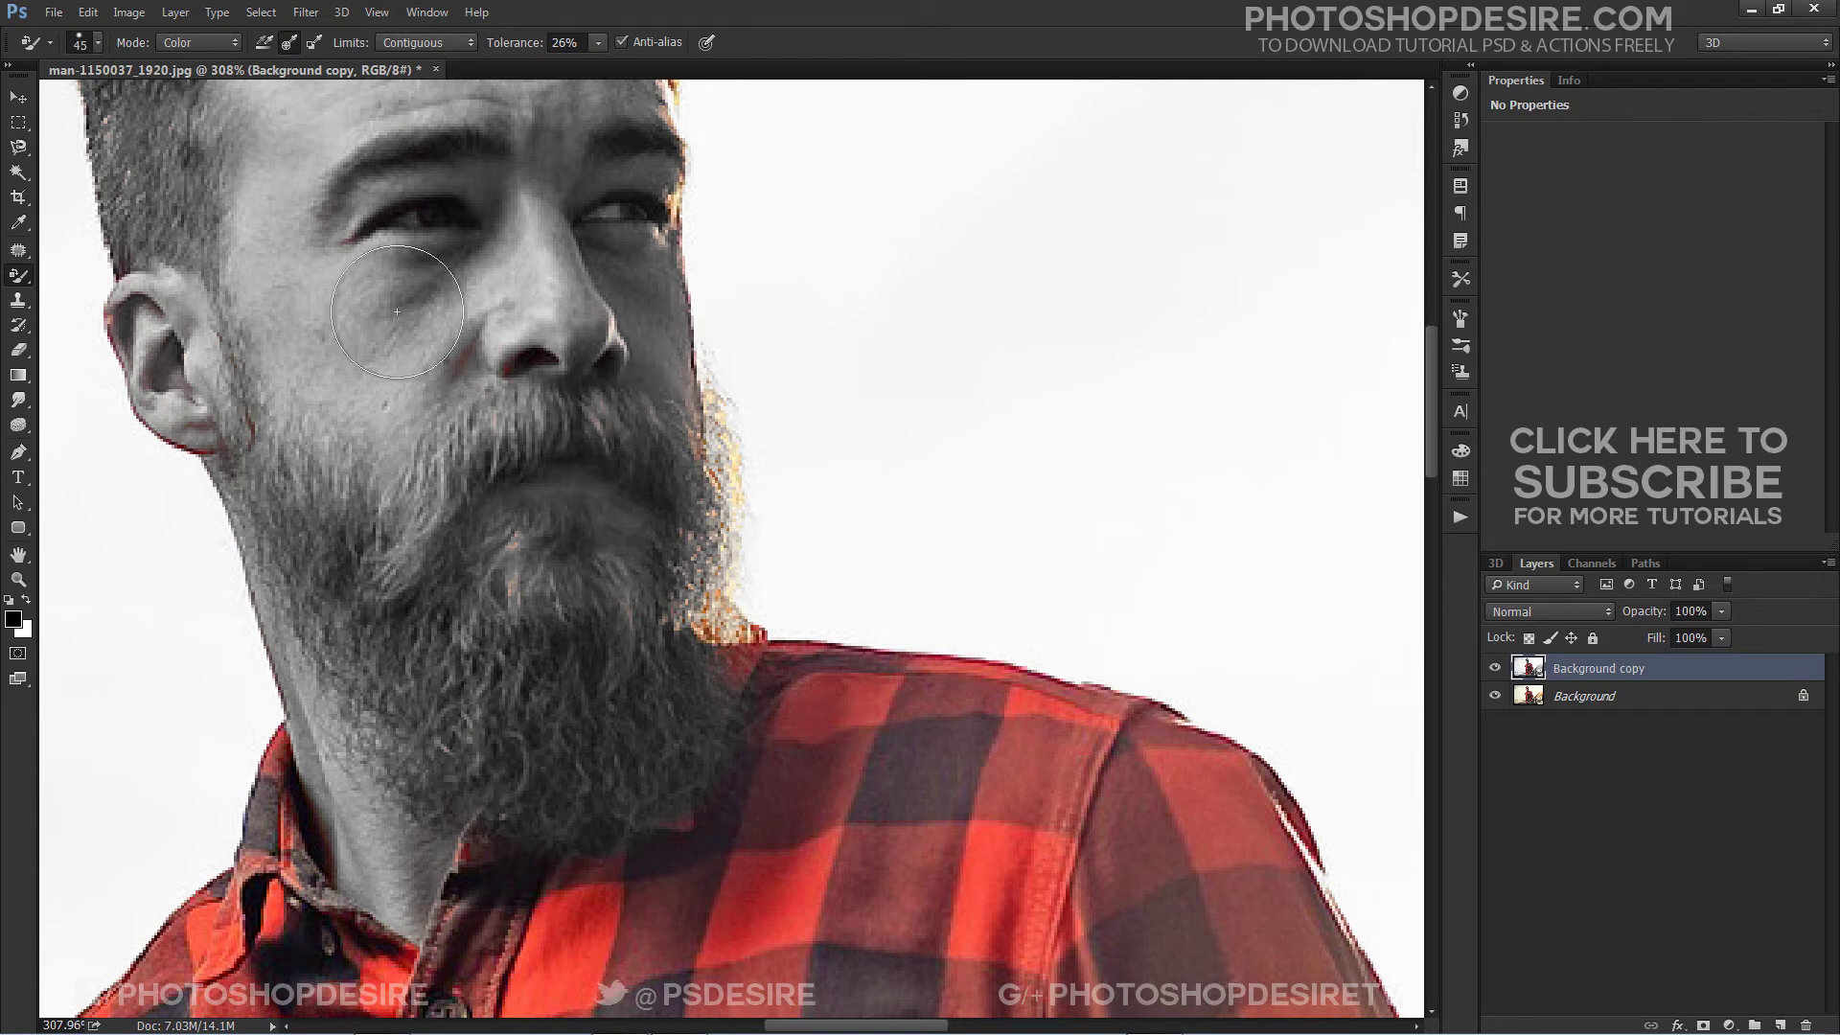
pyautogui.press('[')
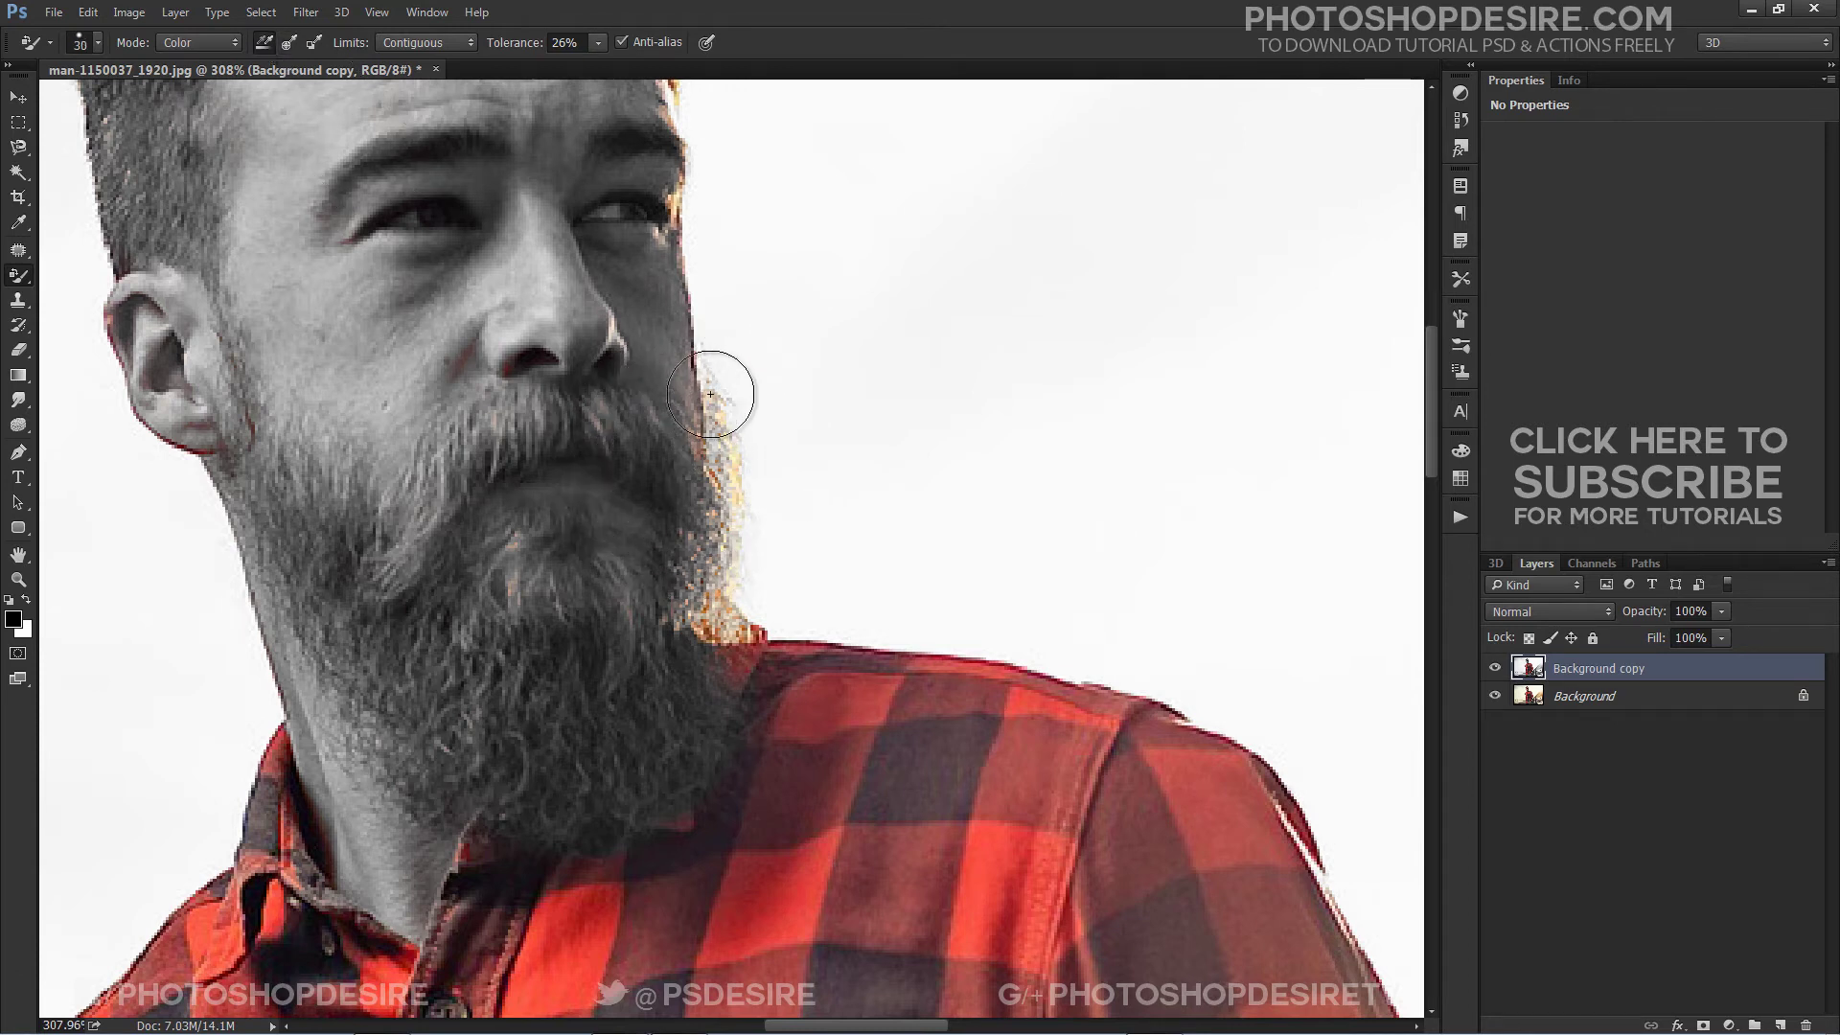
pyautogui.moveTo(710, 394); pyautogui.dragTo(725, 472)
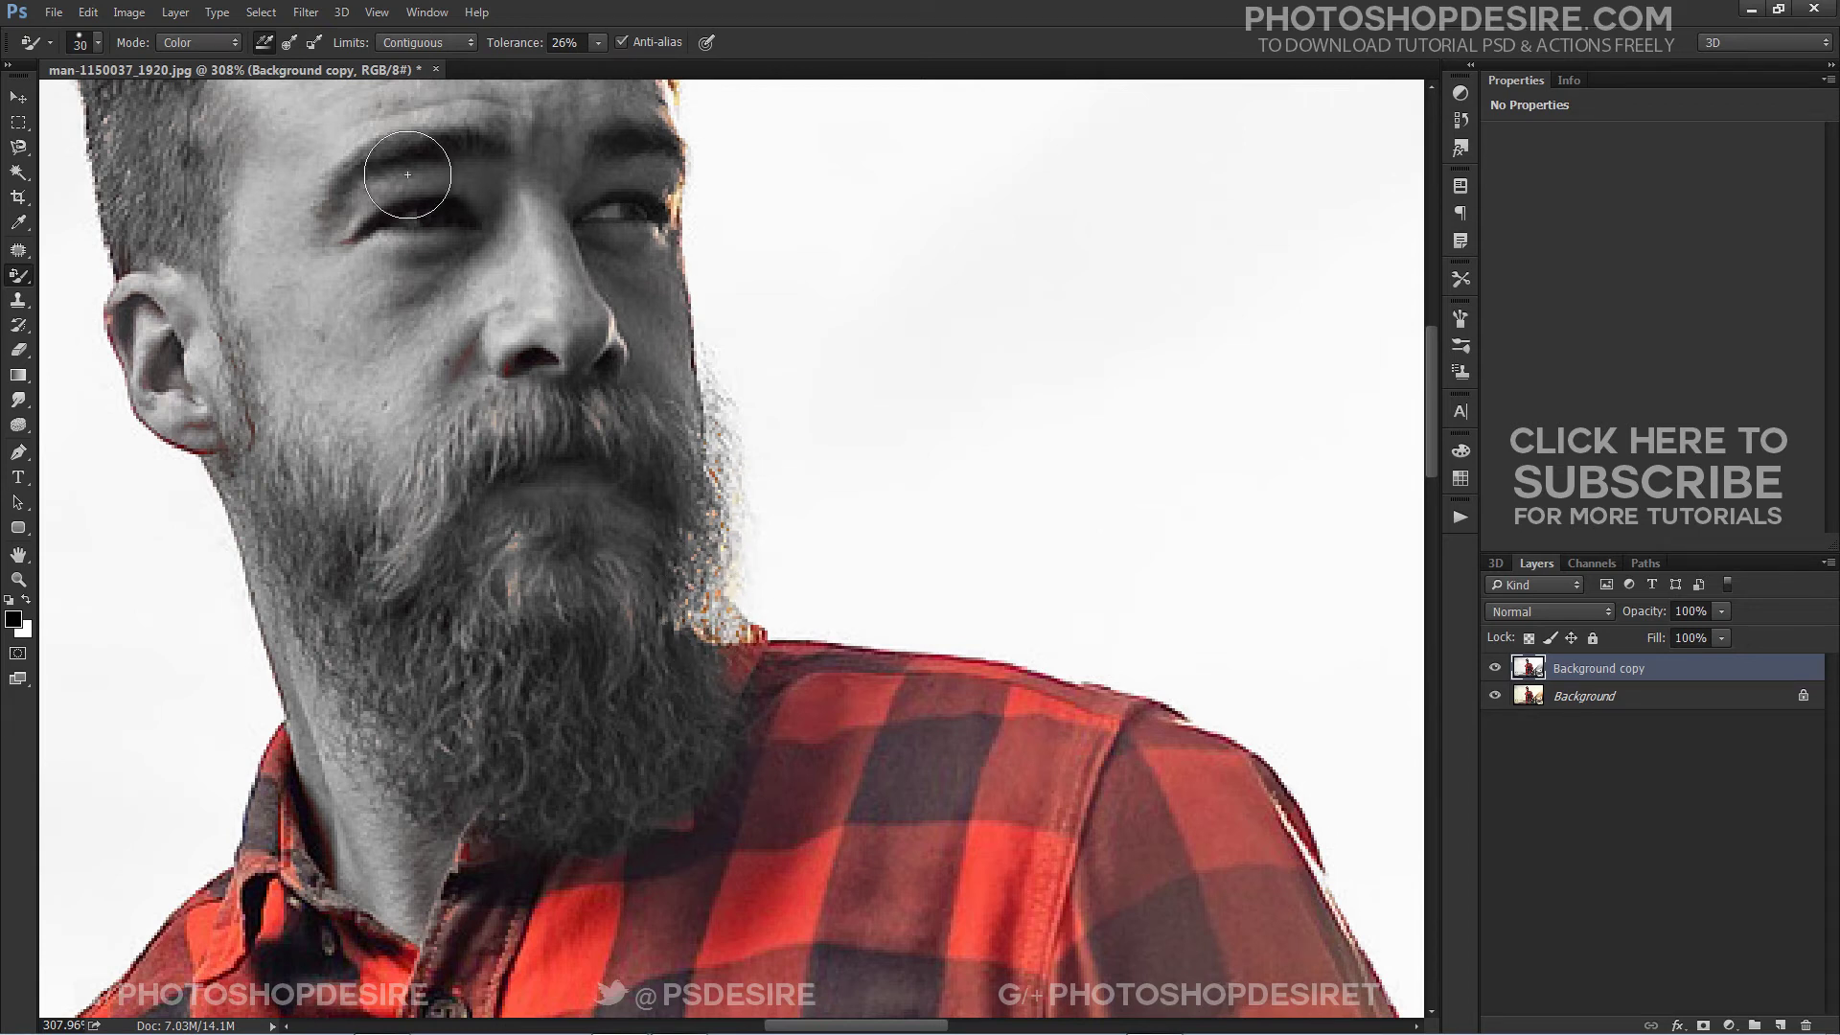
# Set Limits to Discontiguous and paint over the orange specks in the beard above the shoulder
pyautogui.click(391, 42)
pyautogui.click(412, 58)
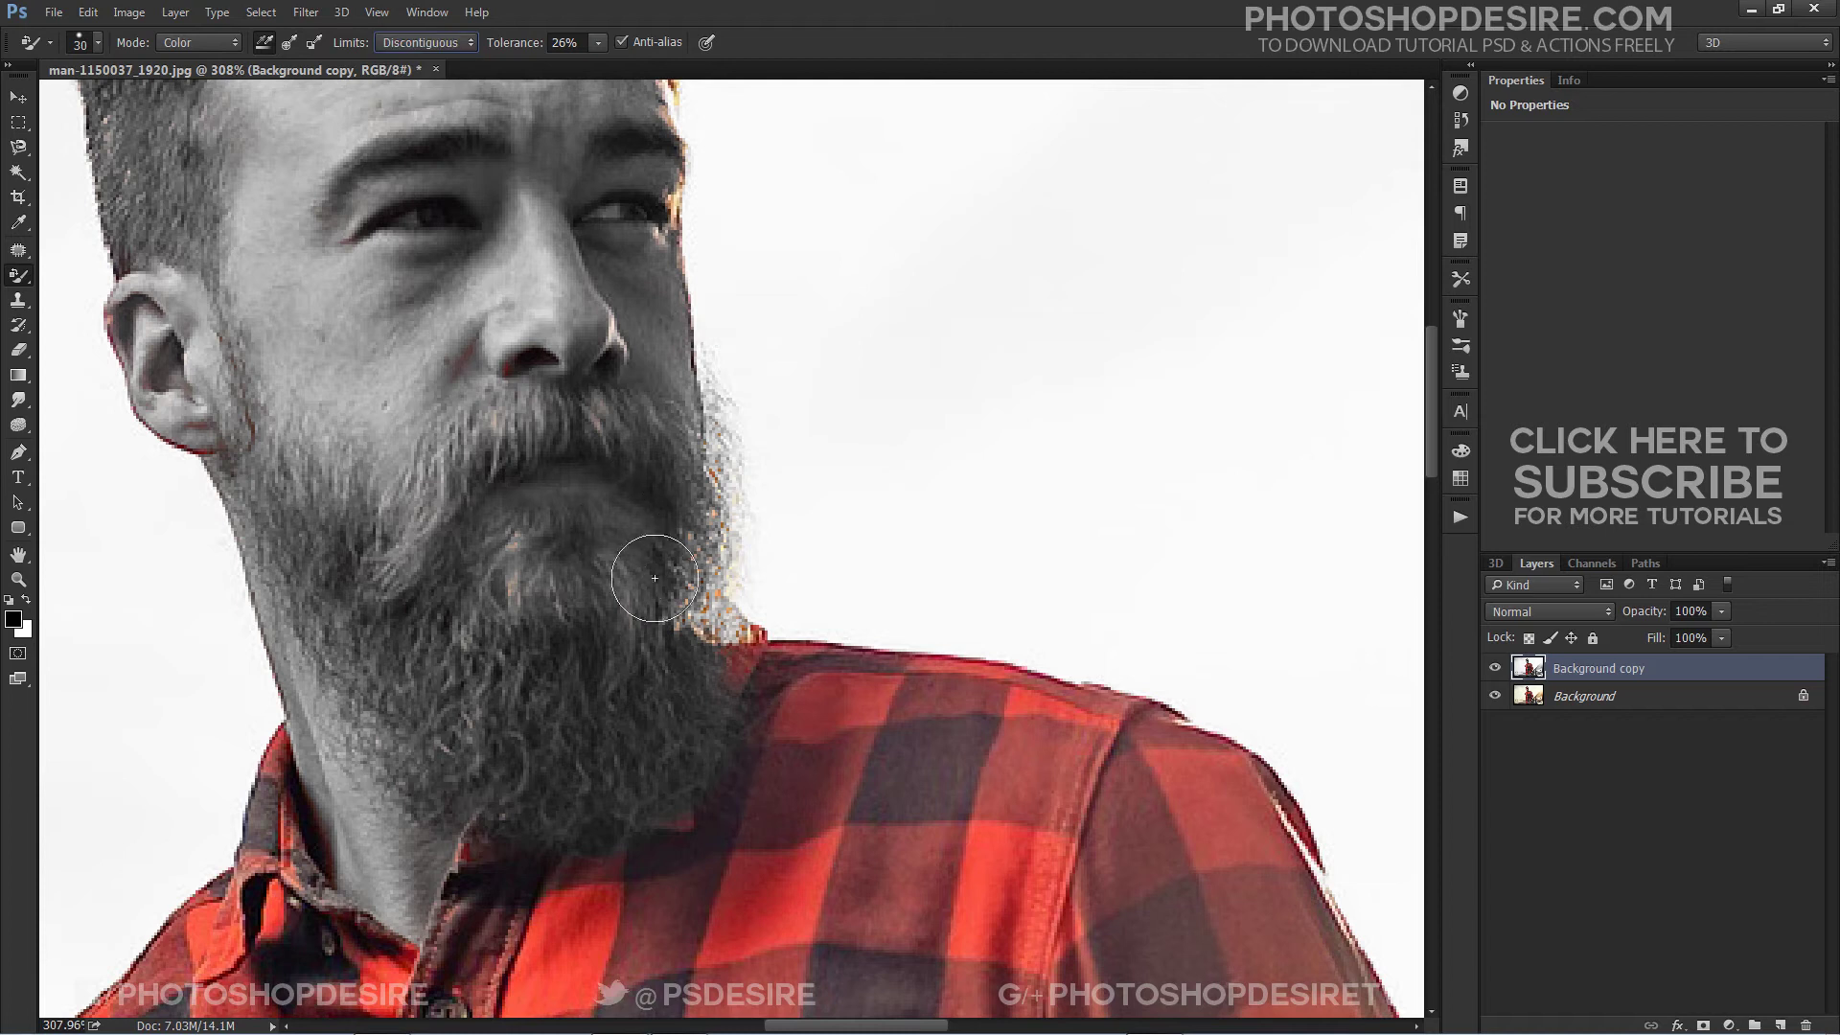
pyautogui.moveTo(706, 591)
pyautogui.mouseDown()
pyautogui.moveTo(743, 605)
pyautogui.moveTo(665, 624)
pyautogui.moveTo(678, 634)
pyautogui.moveTo(708, 486)
pyautogui.moveTo(678, 553)
pyautogui.mouseUp()
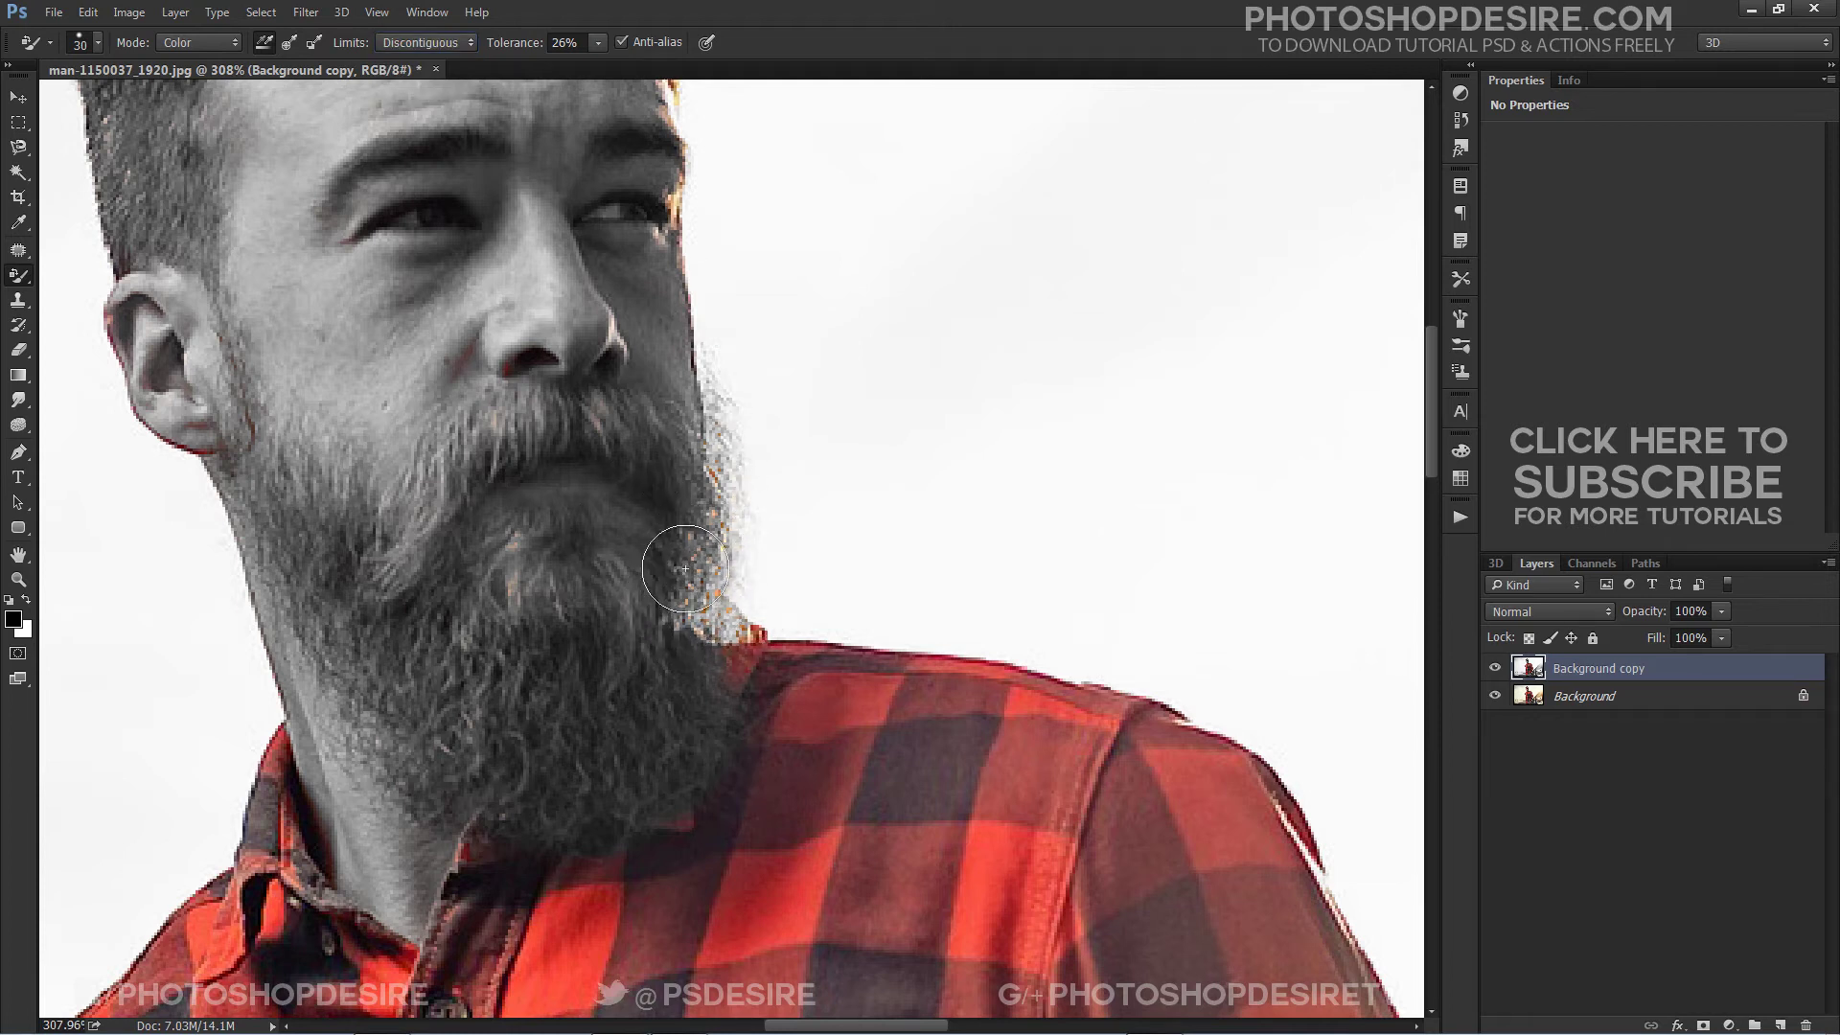
# Set Limits to Contiguous and Tolerance to 35%, and desaturate the face's sunlit edge beside the eye
pyautogui.click(385, 42)
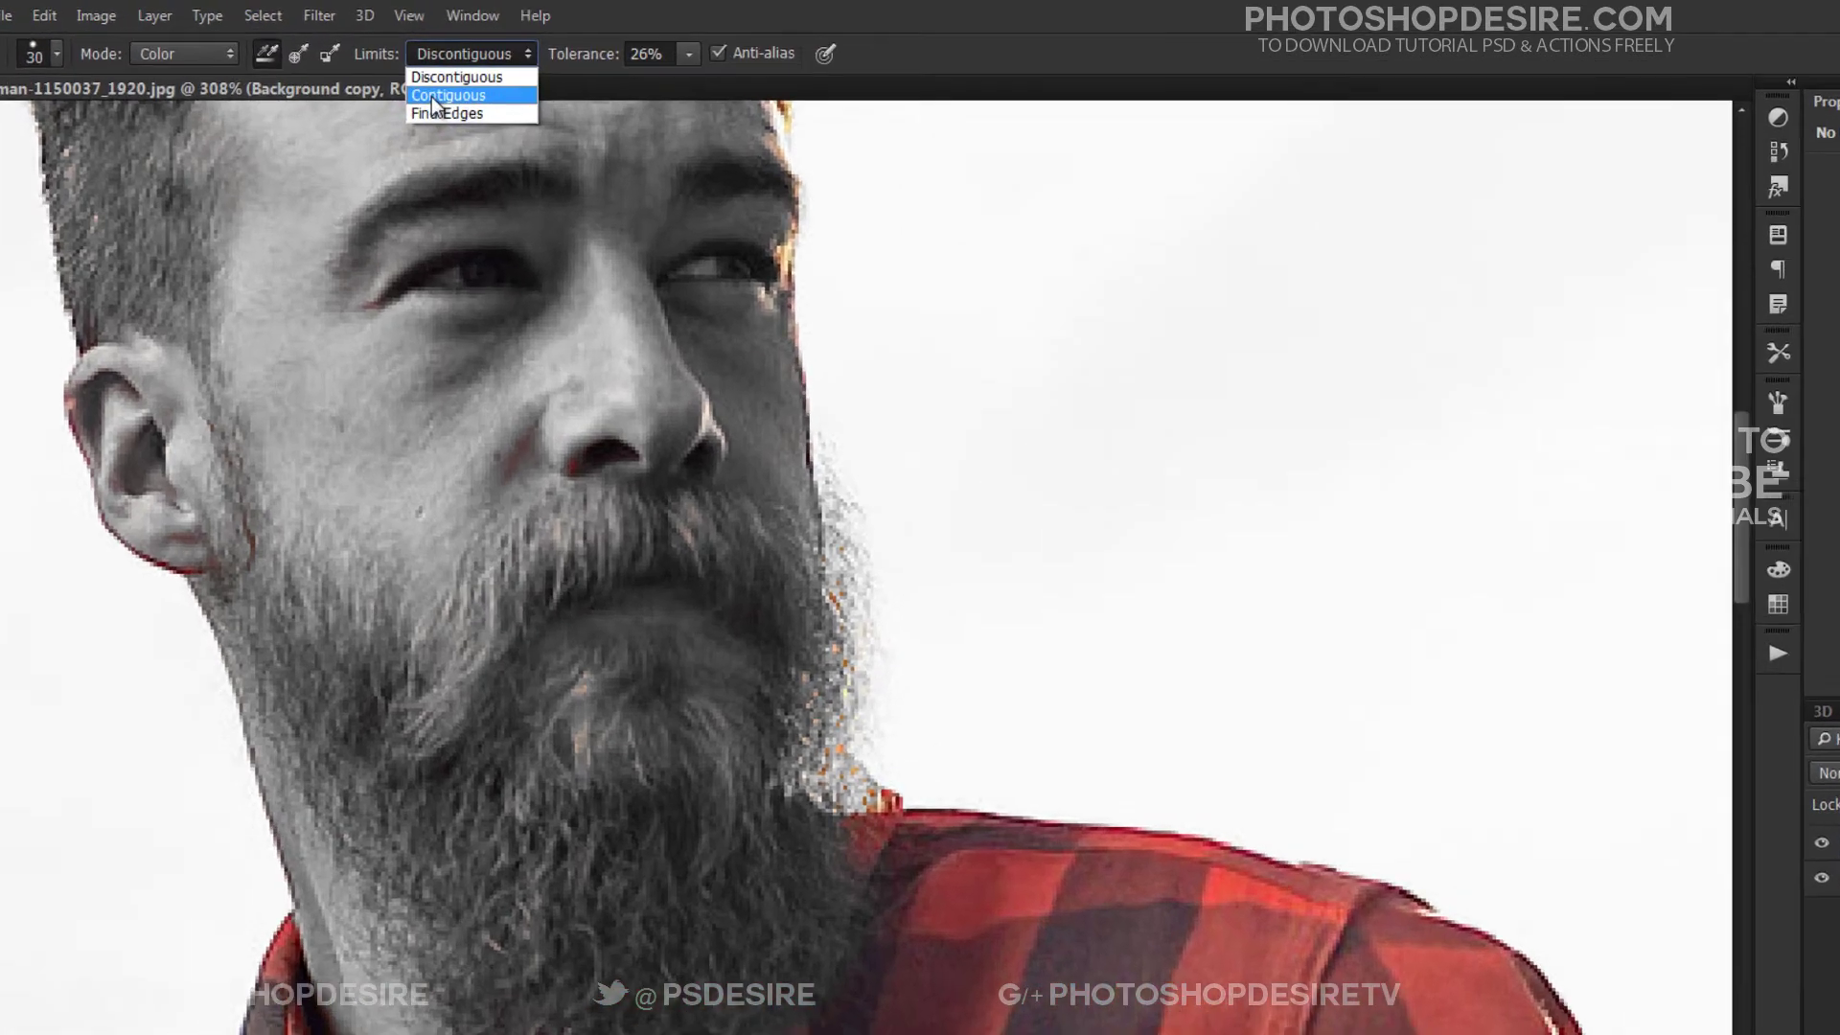
pyautogui.click(422, 57)
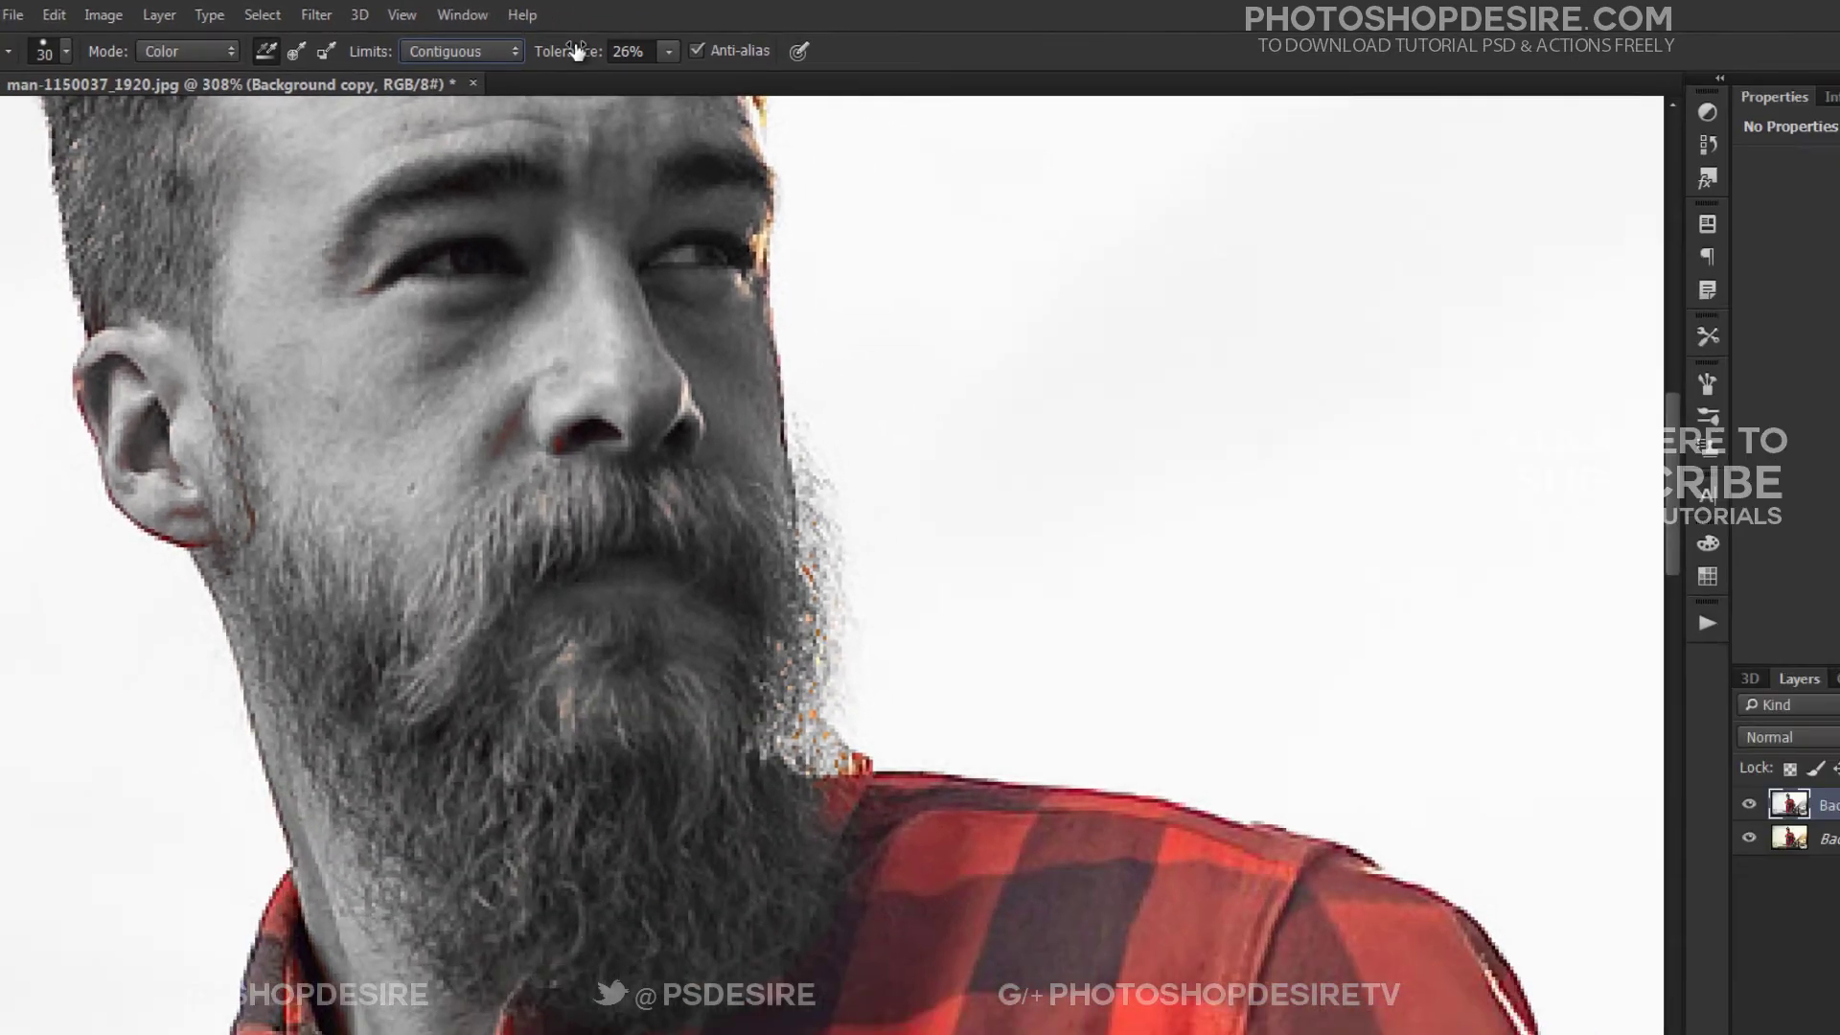
pyautogui.moveTo(757, 82); pyautogui.dragTo(711, 94)
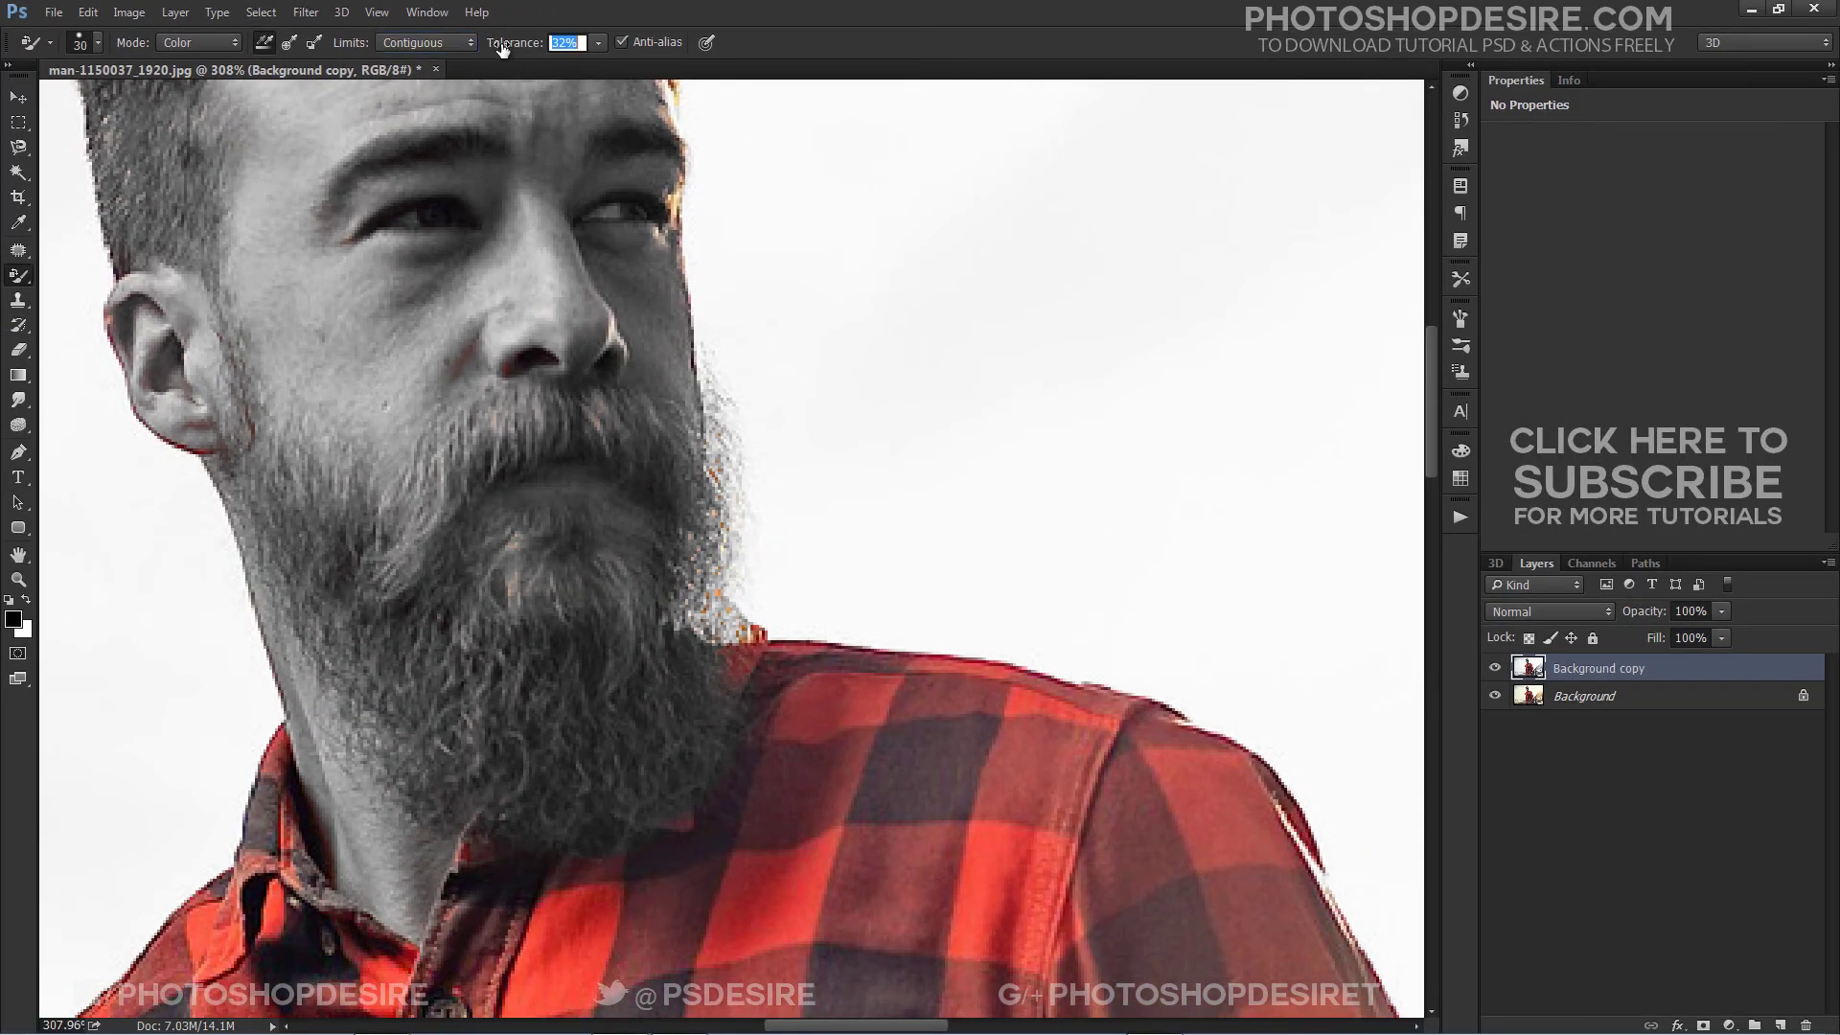
pyautogui.moveTo(502, 48); pyautogui.dragTo(510, 48)
pyautogui.moveTo(715, 205); pyautogui.dragTo(677, 243)
# Raise Tolerance to 64% and paint out the remaining orange tint in the hair
pyautogui.scroll(4, 124, 398)
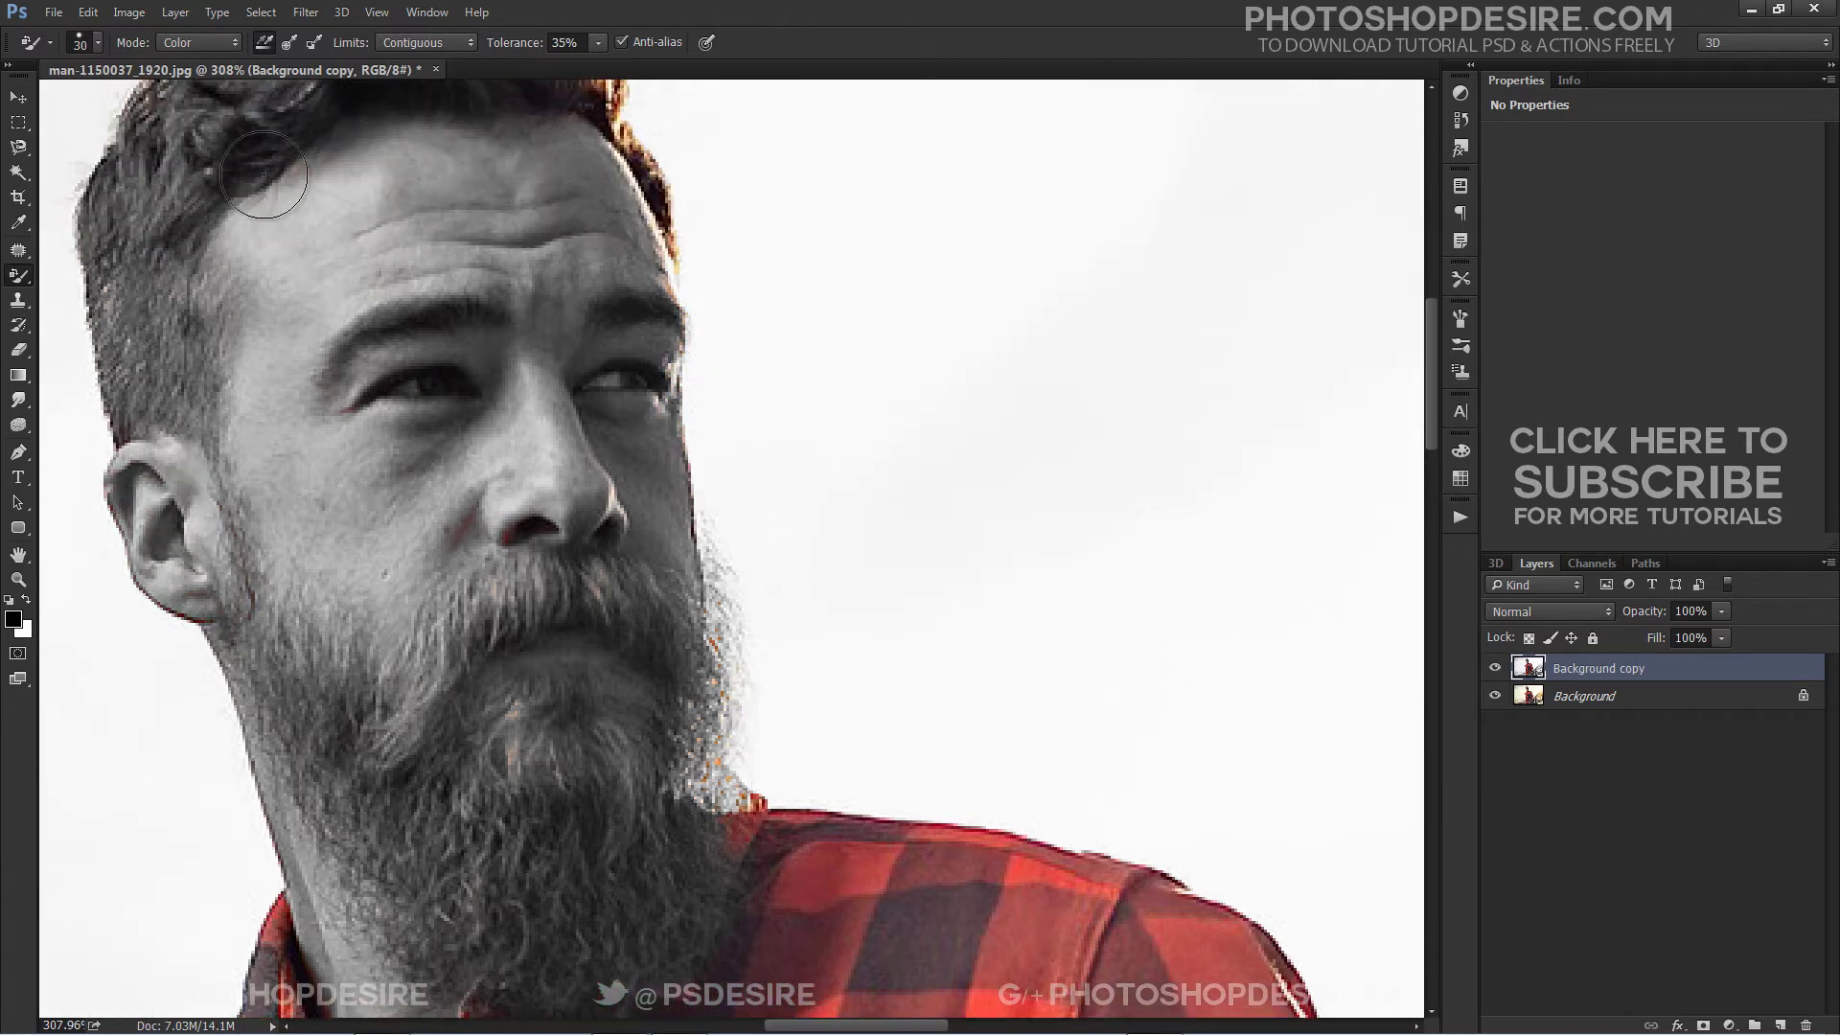
pyautogui.scroll(1, 141, 441)
pyautogui.scroll(1, 363, 202)
pyautogui.moveTo(515, 42); pyautogui.dragTo(543, 46)
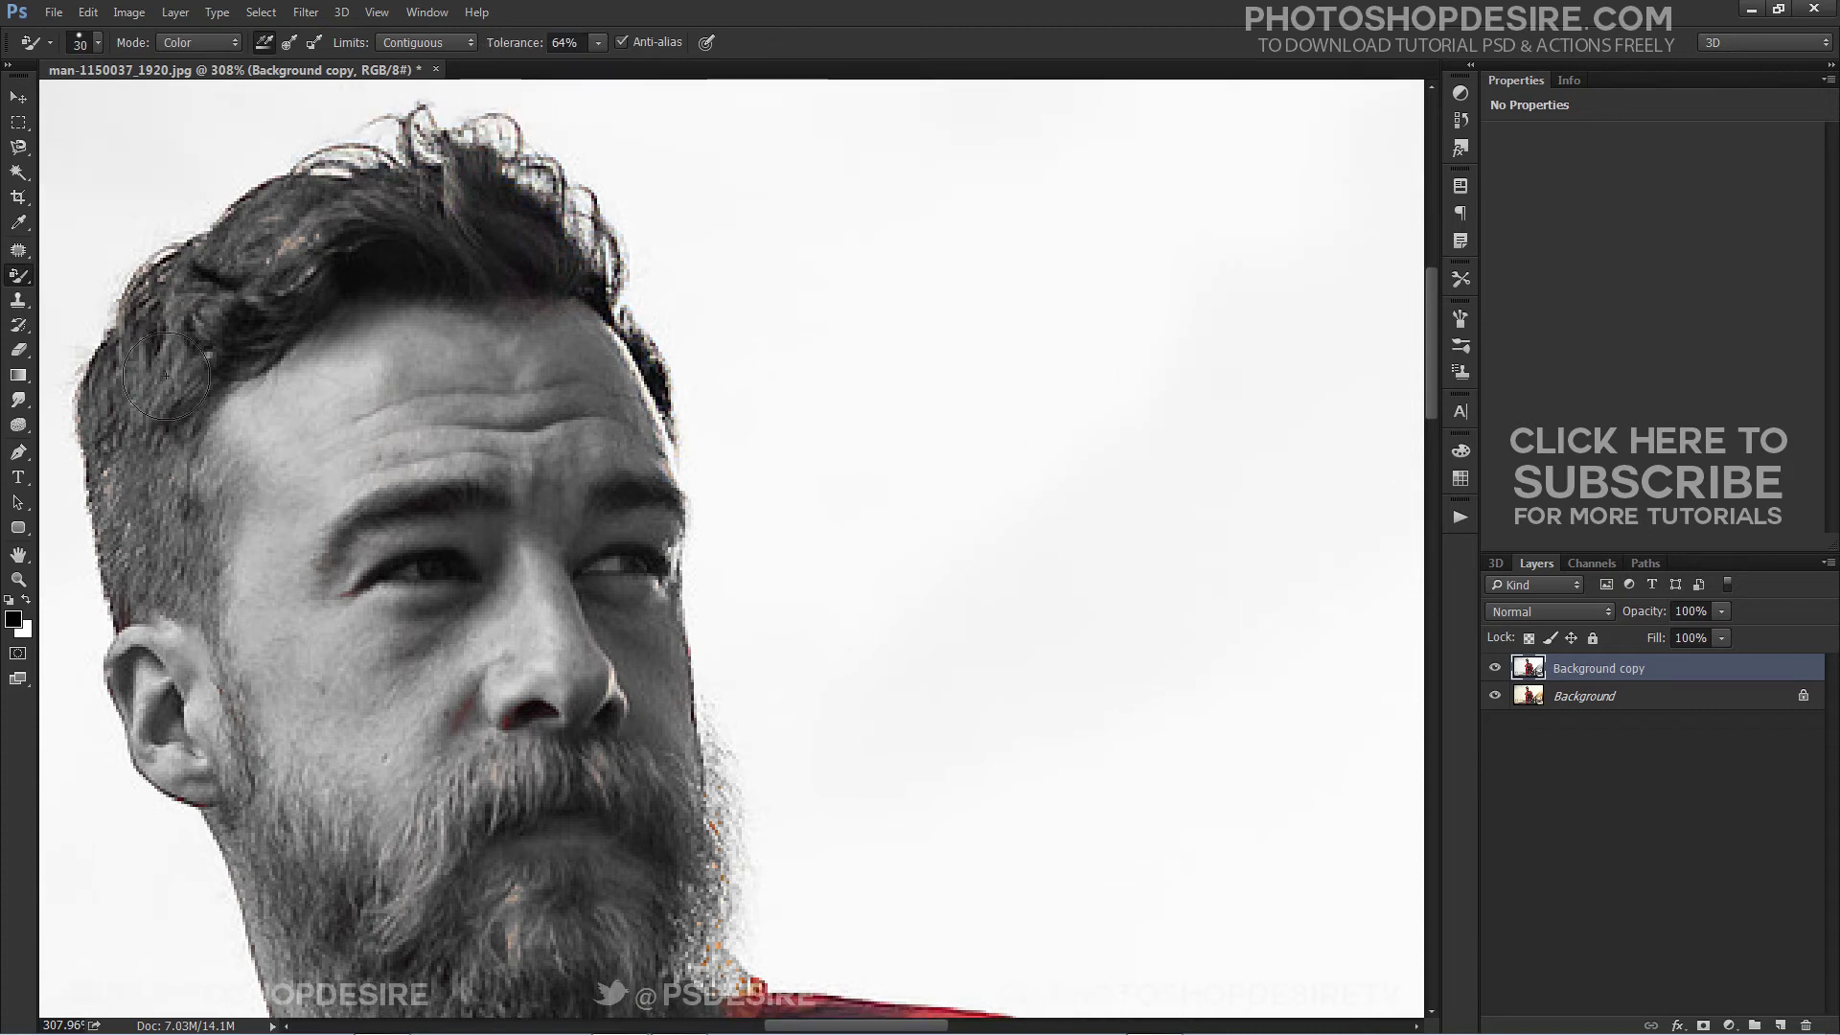
# Remove the last color where the beard's edge meets the shoulder, reducing the brush size to 8 for the final spots
pyautogui.scroll(-5, 426, 530)
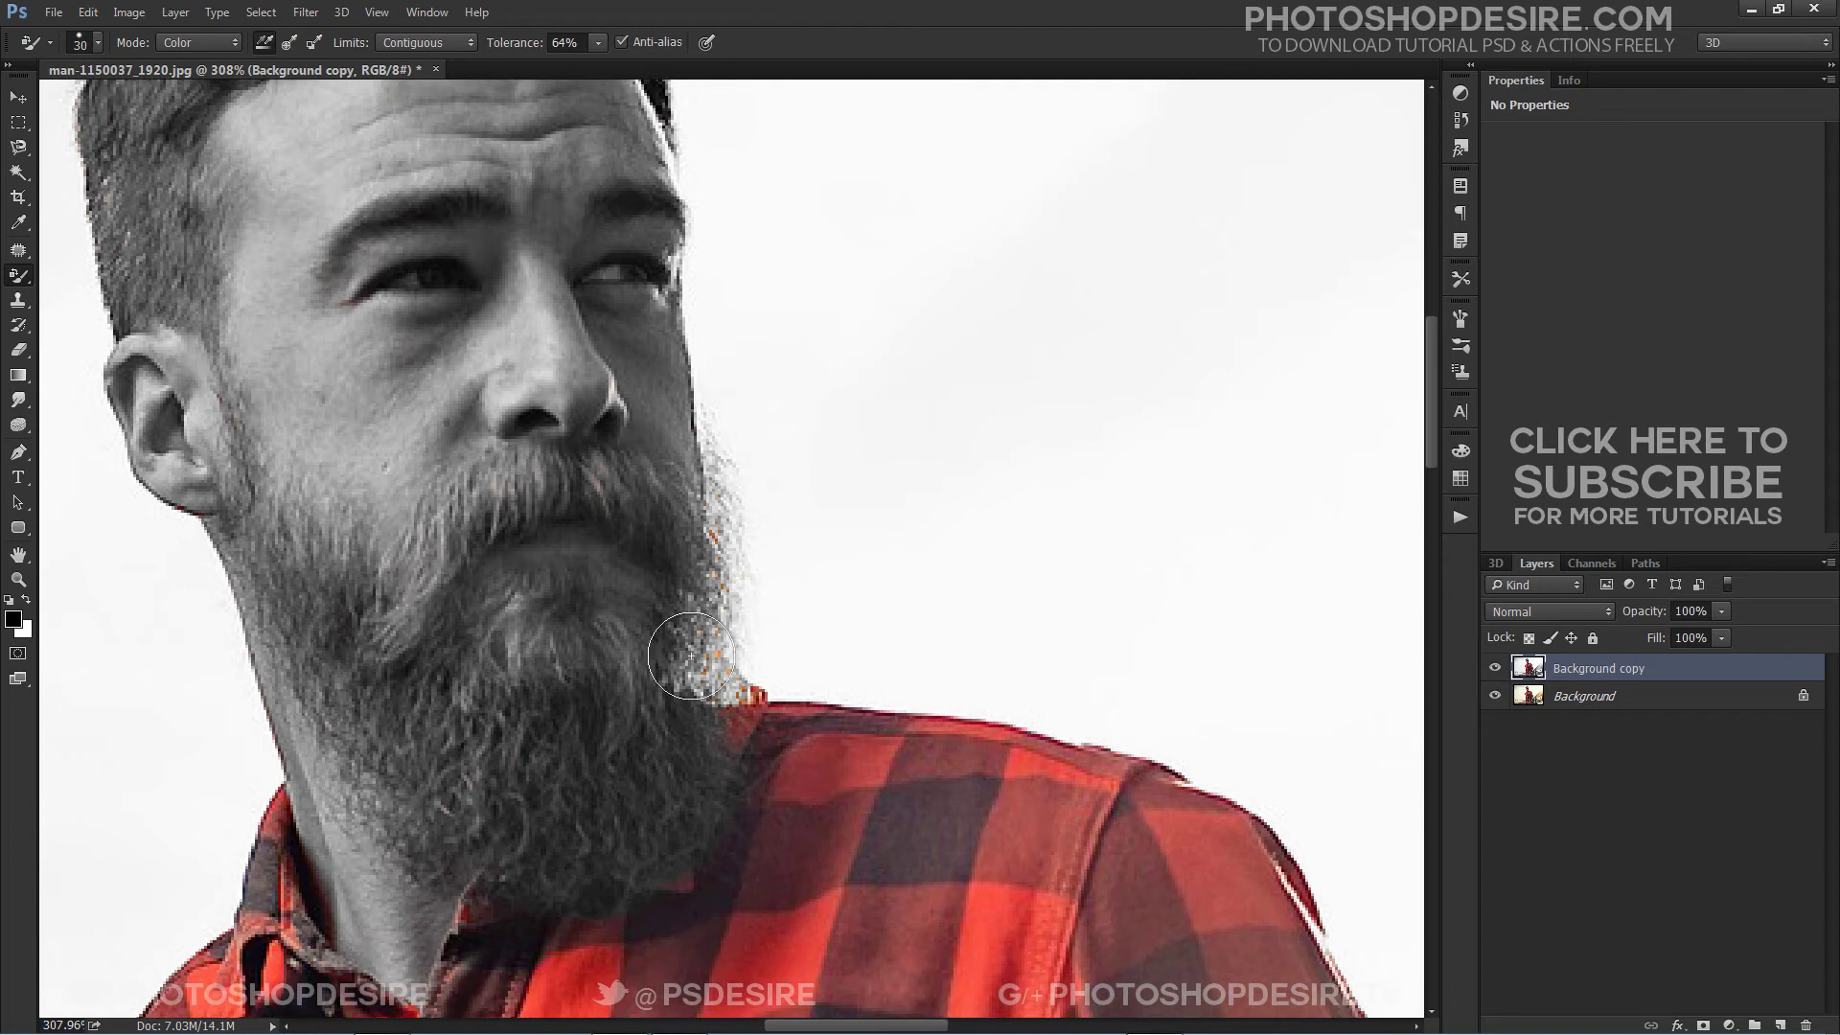
pyautogui.moveTo(690, 655)
pyautogui.mouseDown()
pyautogui.moveTo(723, 559)
pyautogui.moveTo(684, 621)
pyautogui.moveTo(701, 629)
pyautogui.moveTo(738, 531)
pyautogui.moveTo(749, 683)
pyautogui.mouseUp()
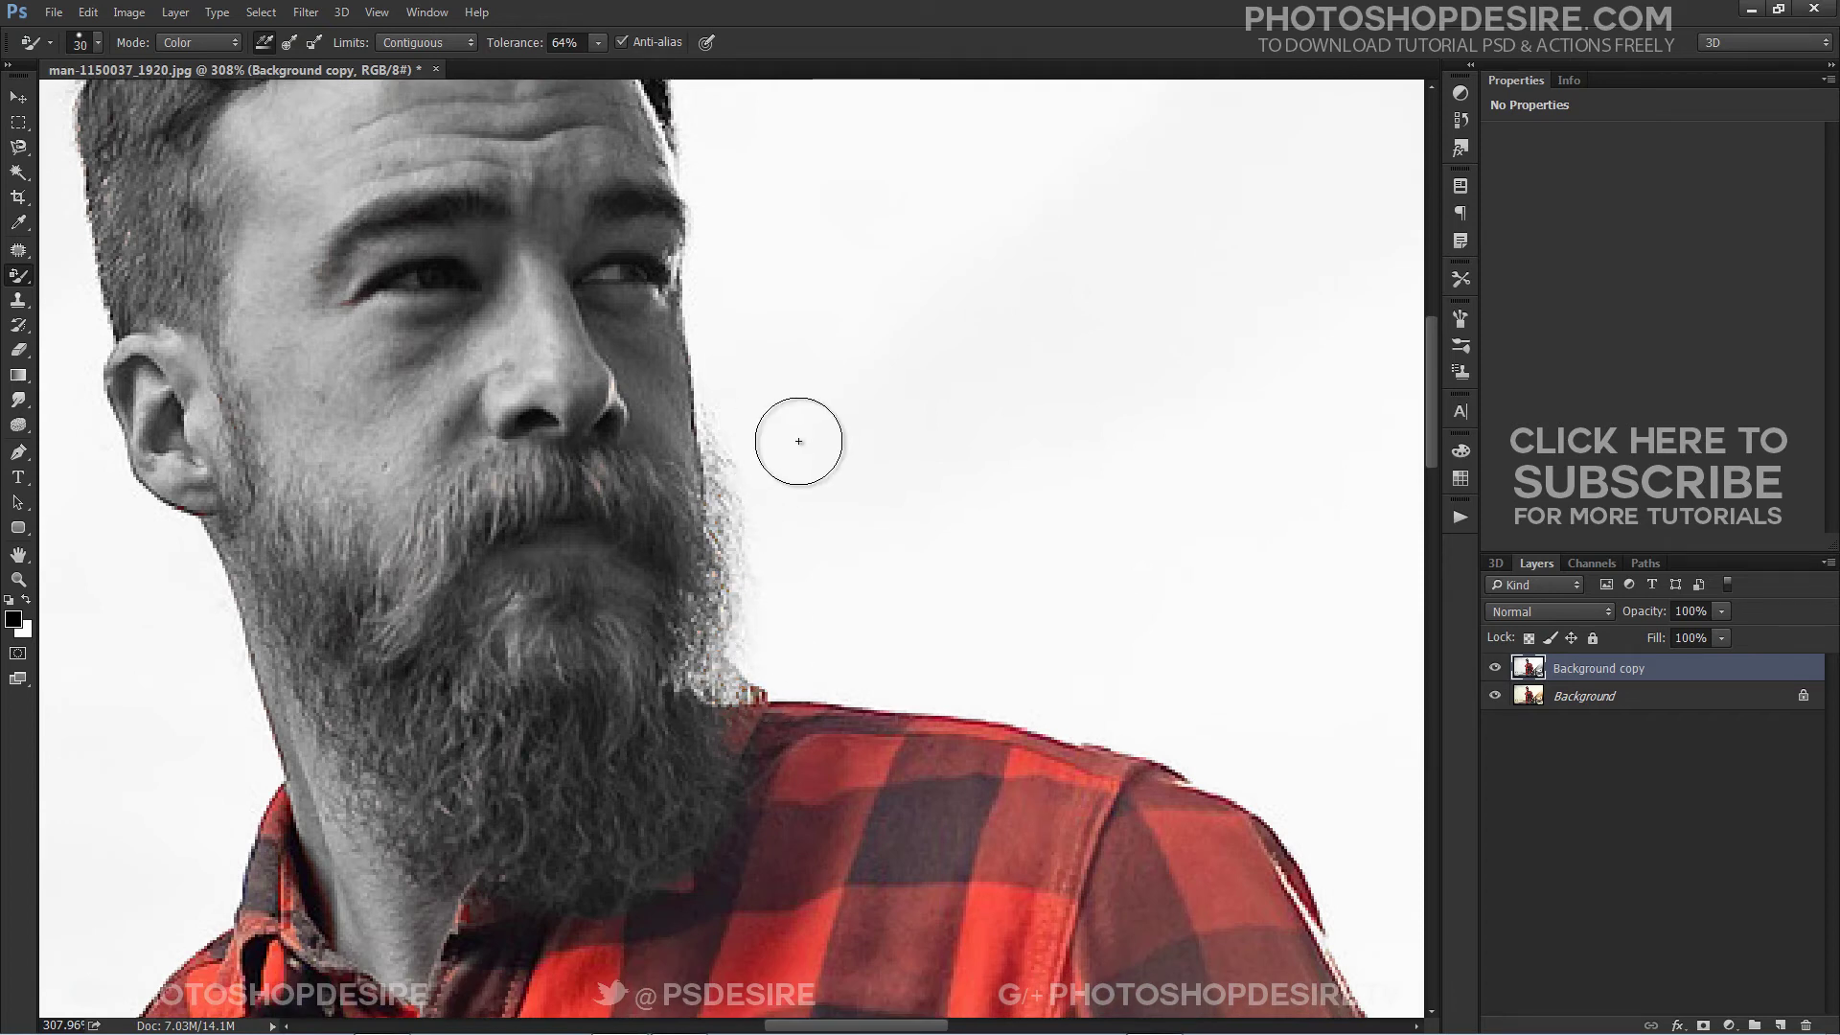
pyautogui.press('[')
pyautogui.press('[')
pyautogui.press('[')
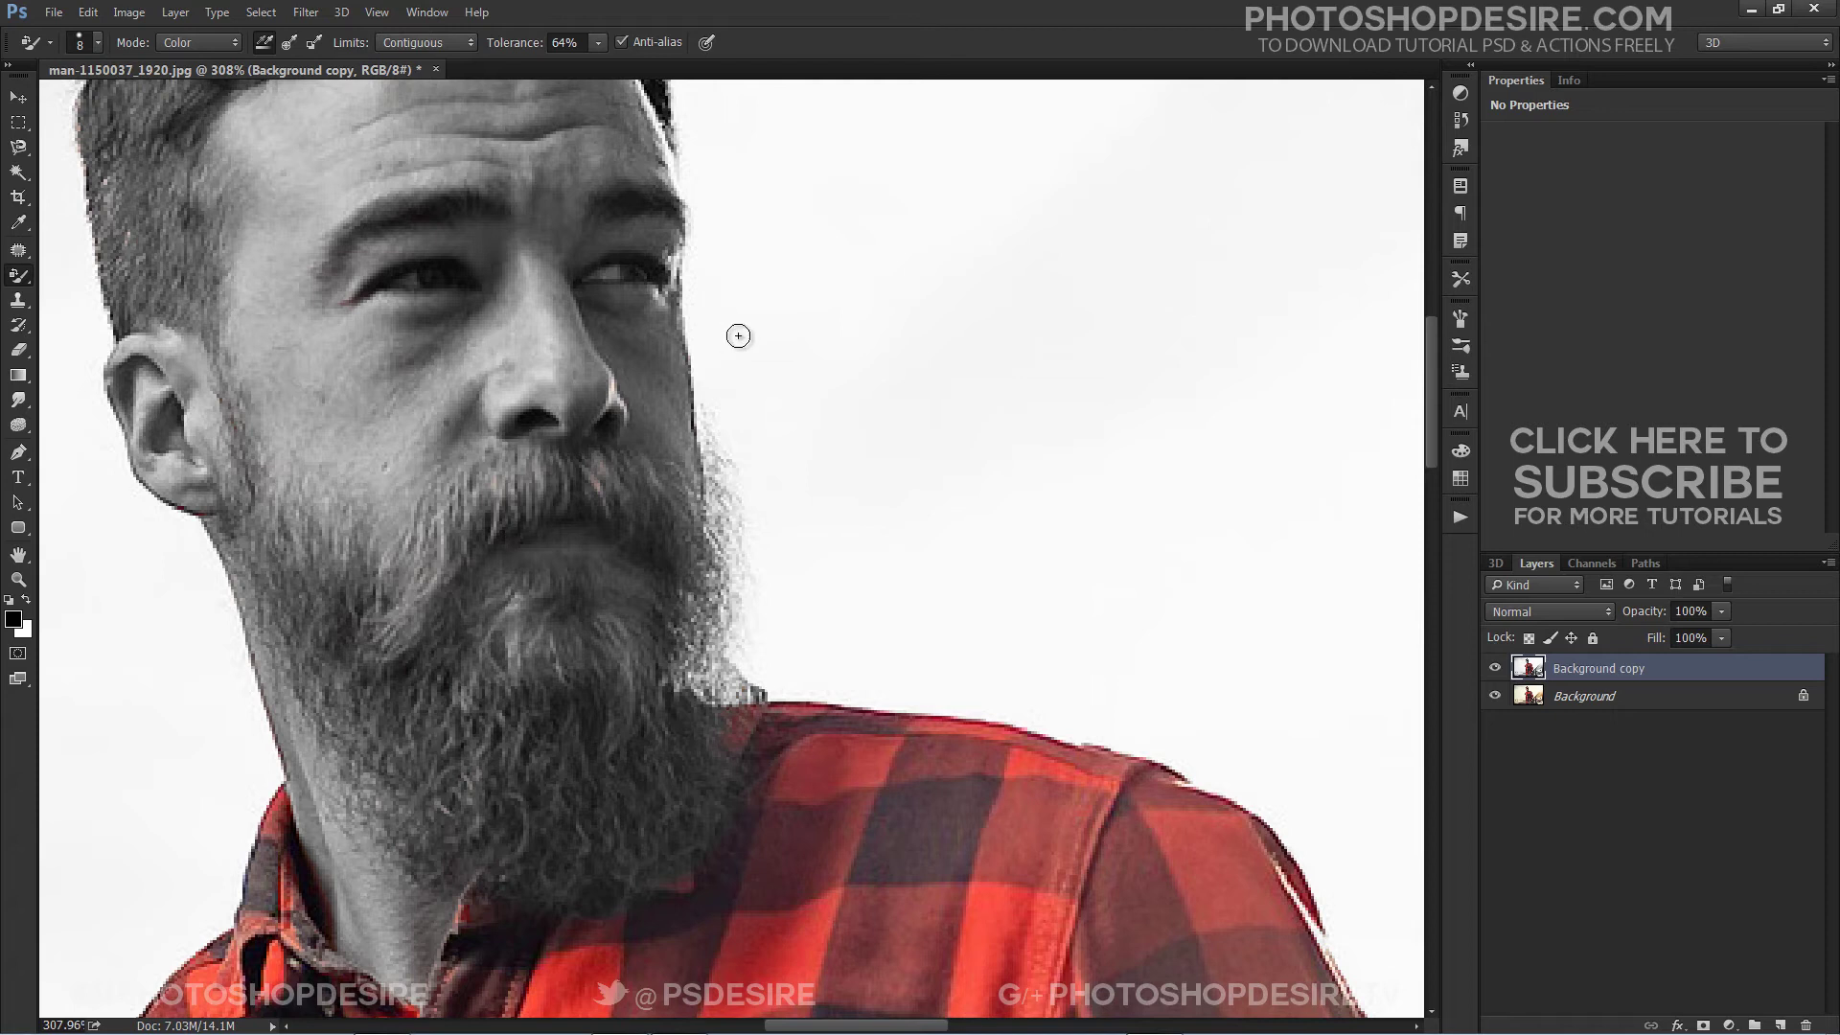
pyautogui.scroll(-10, 738, 336)
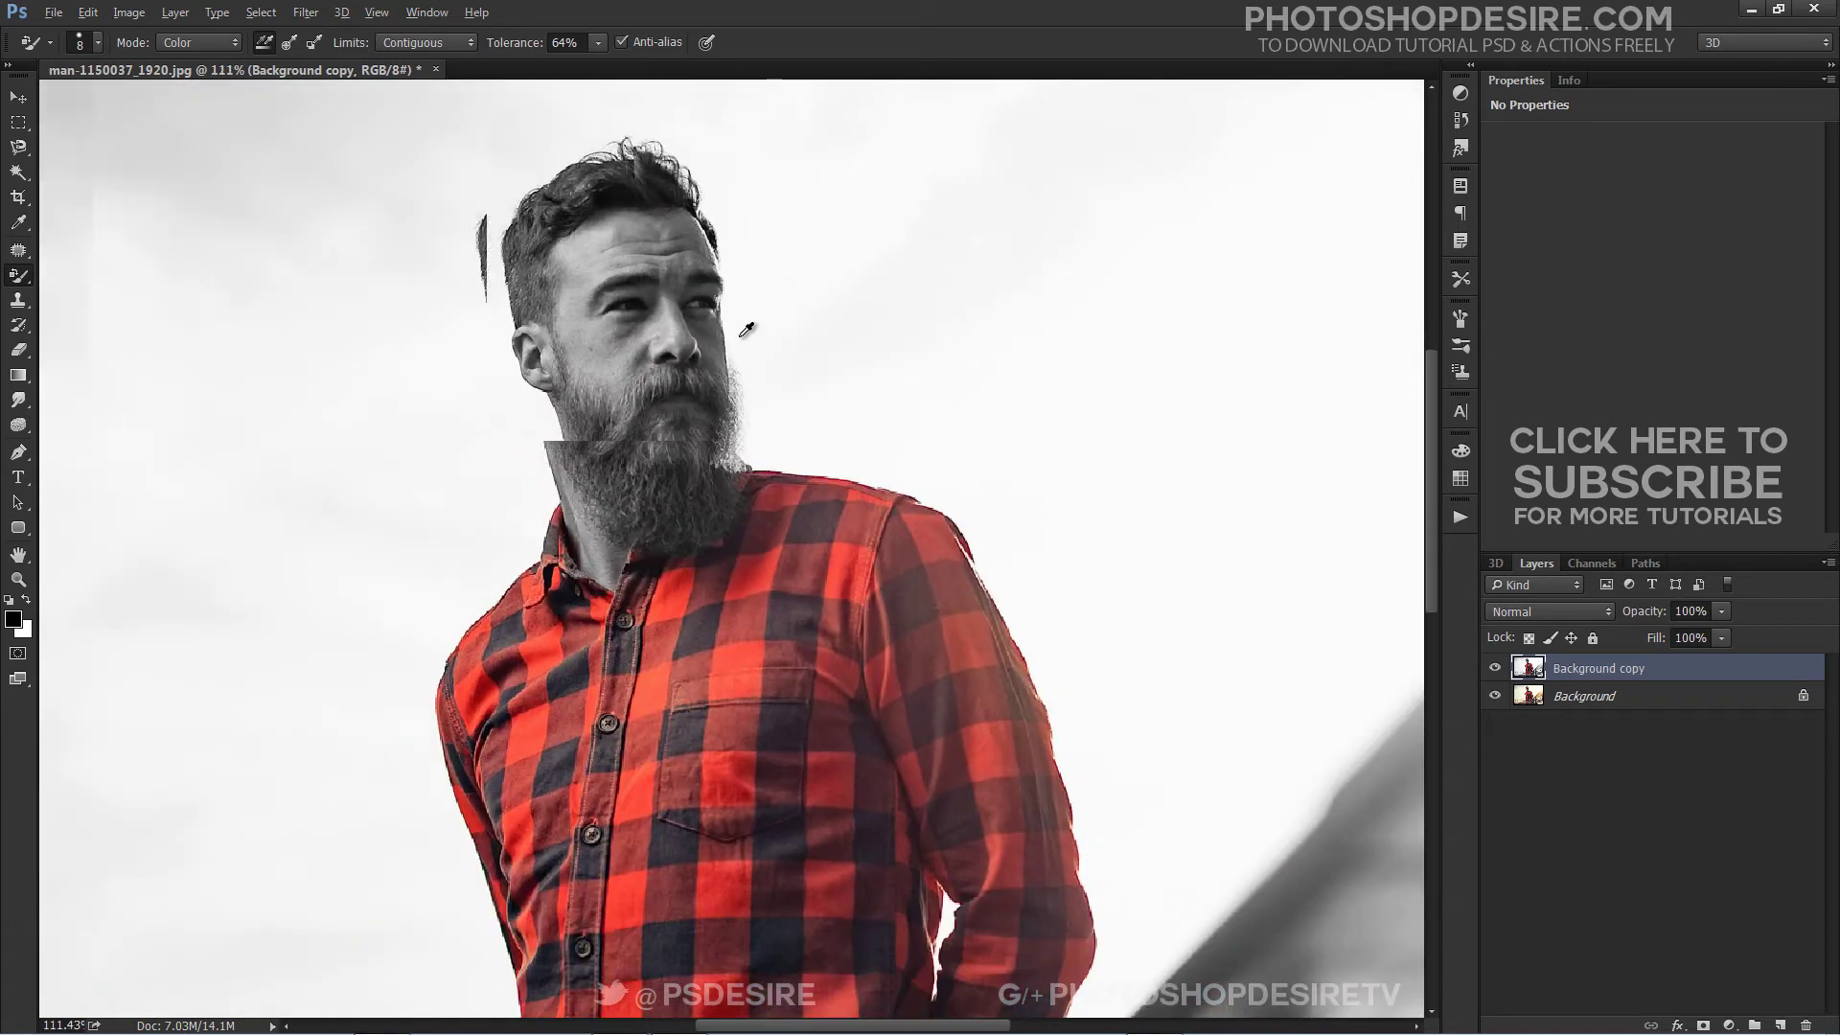
pyautogui.scroll(-4, 746, 329)
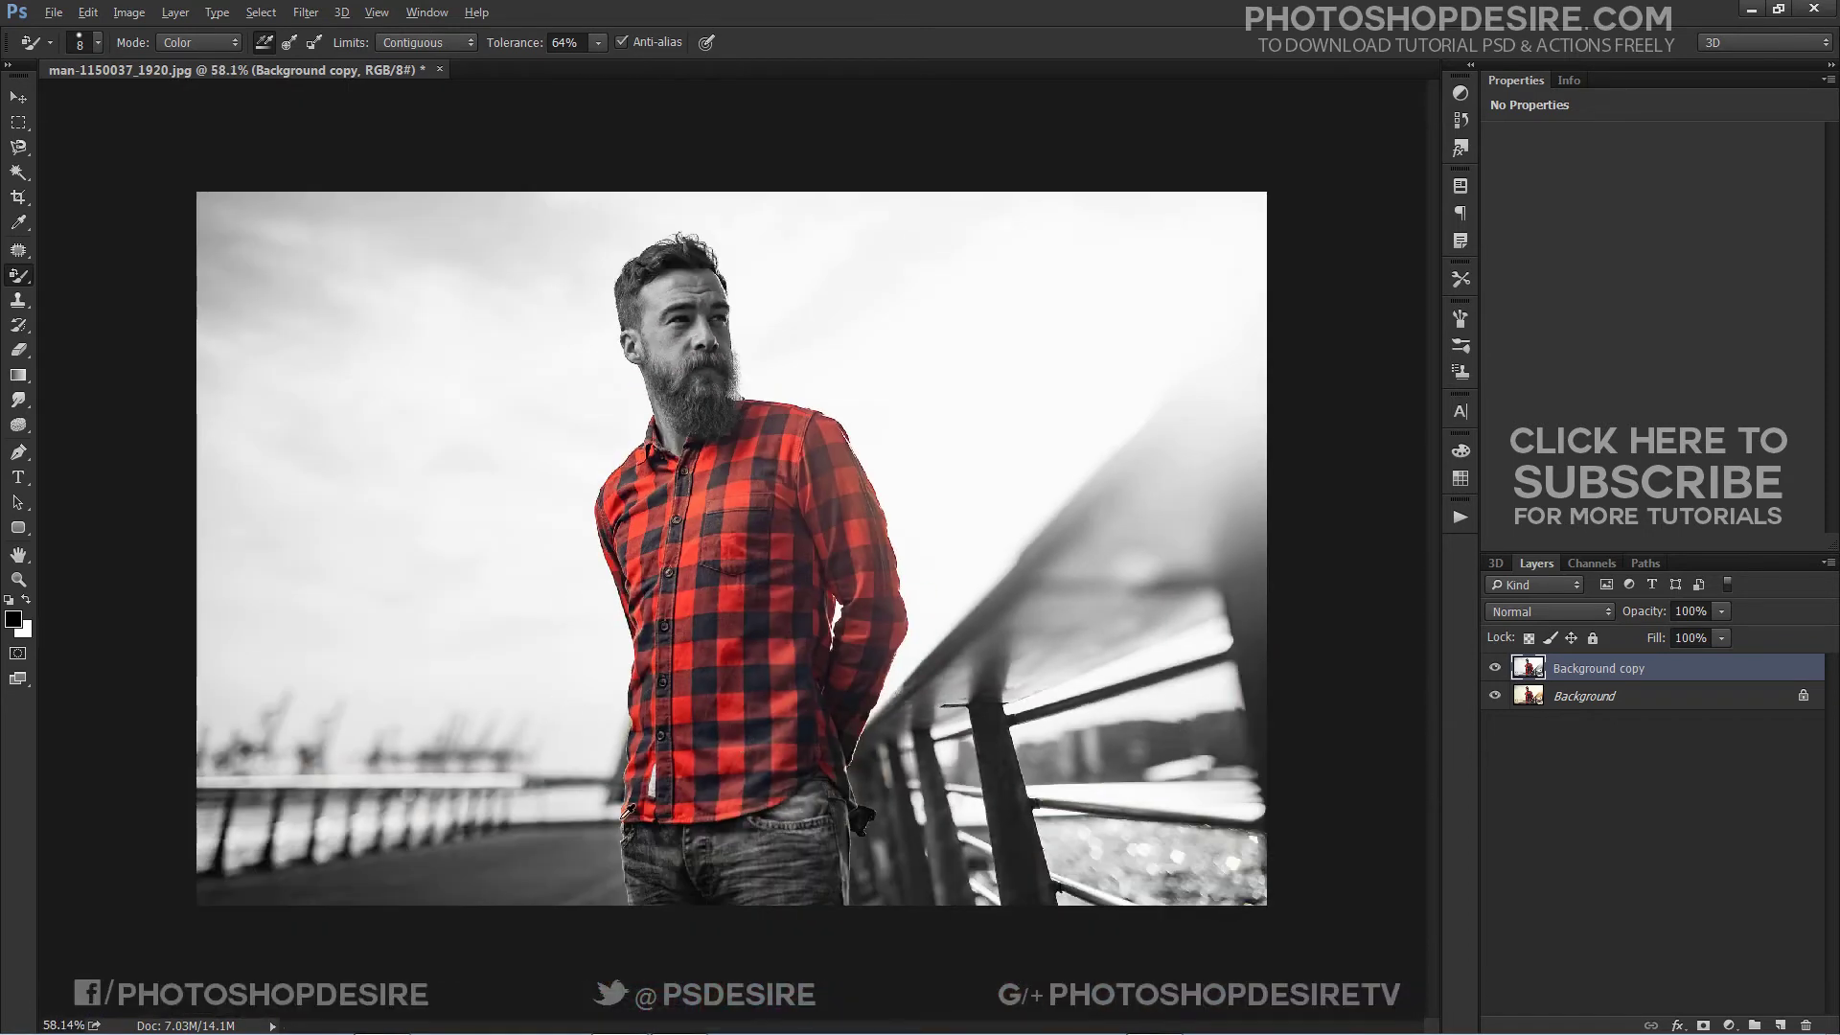
pyautogui.scroll(5, 766, 484)
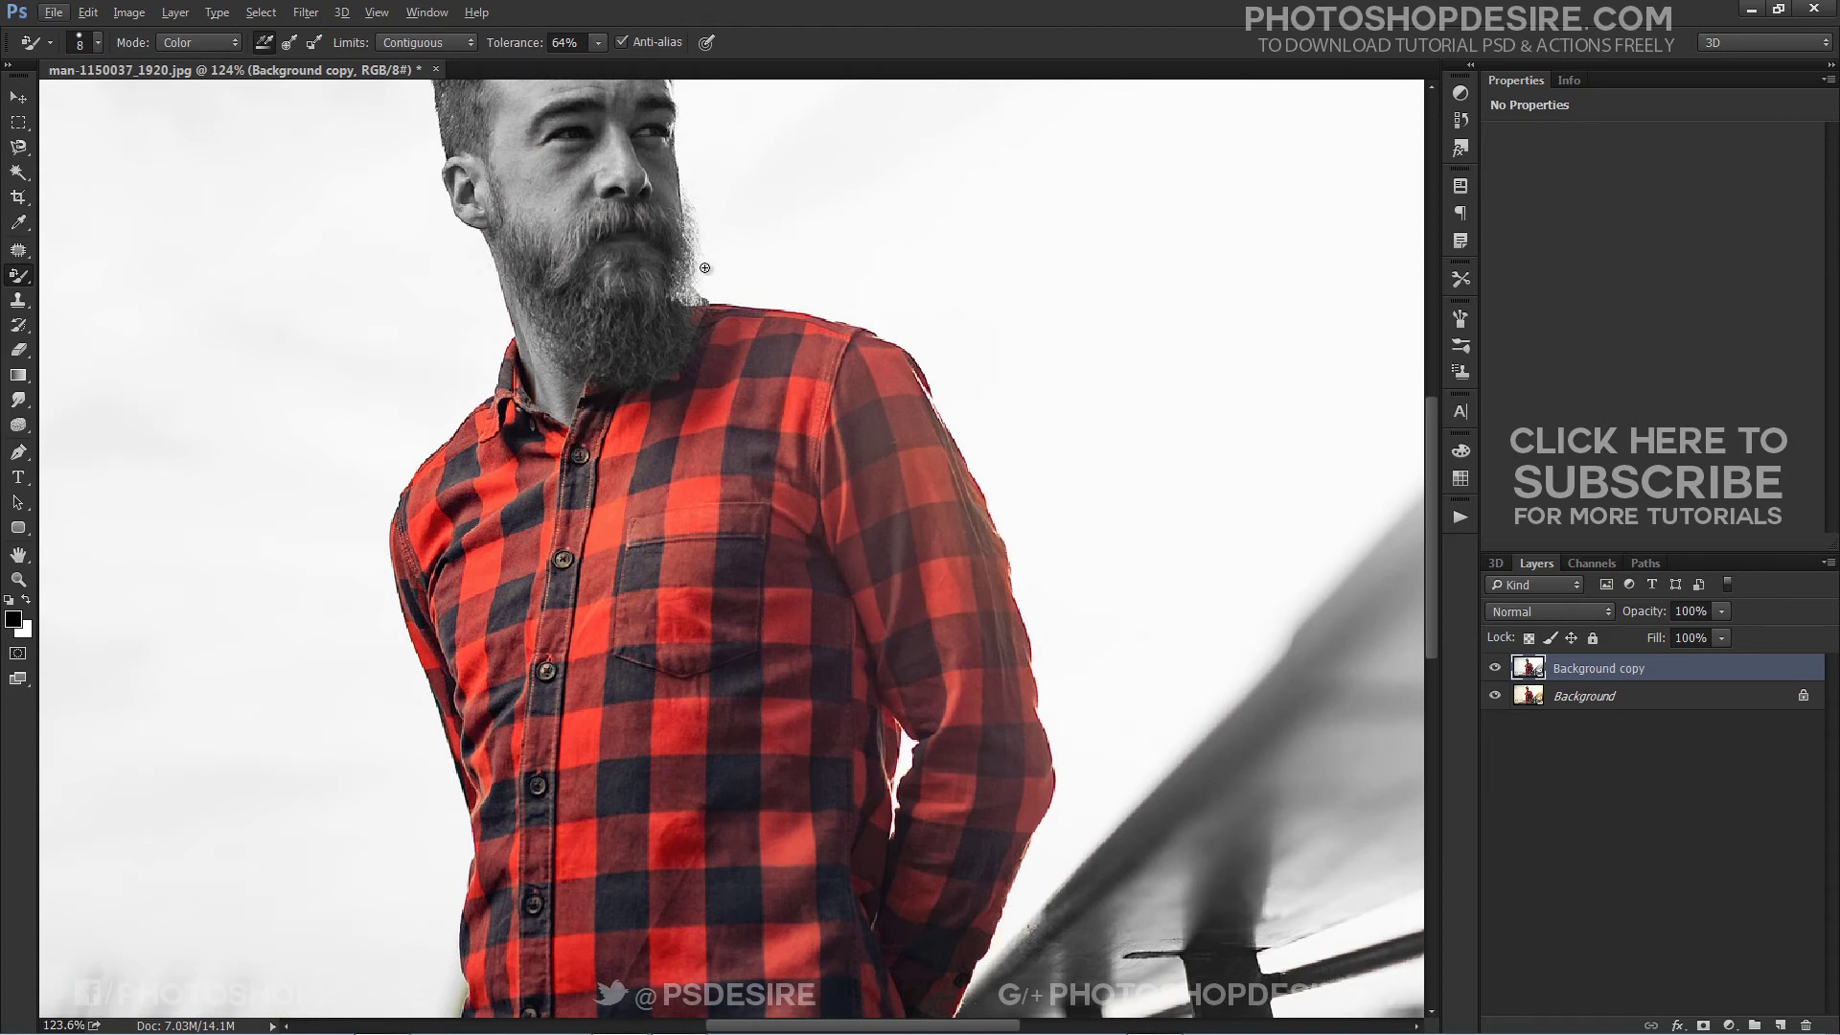
# Check the beard and shirt edges up close and compare the Background copy layer with the original photo
pyautogui.scroll(-2, 637, 357)
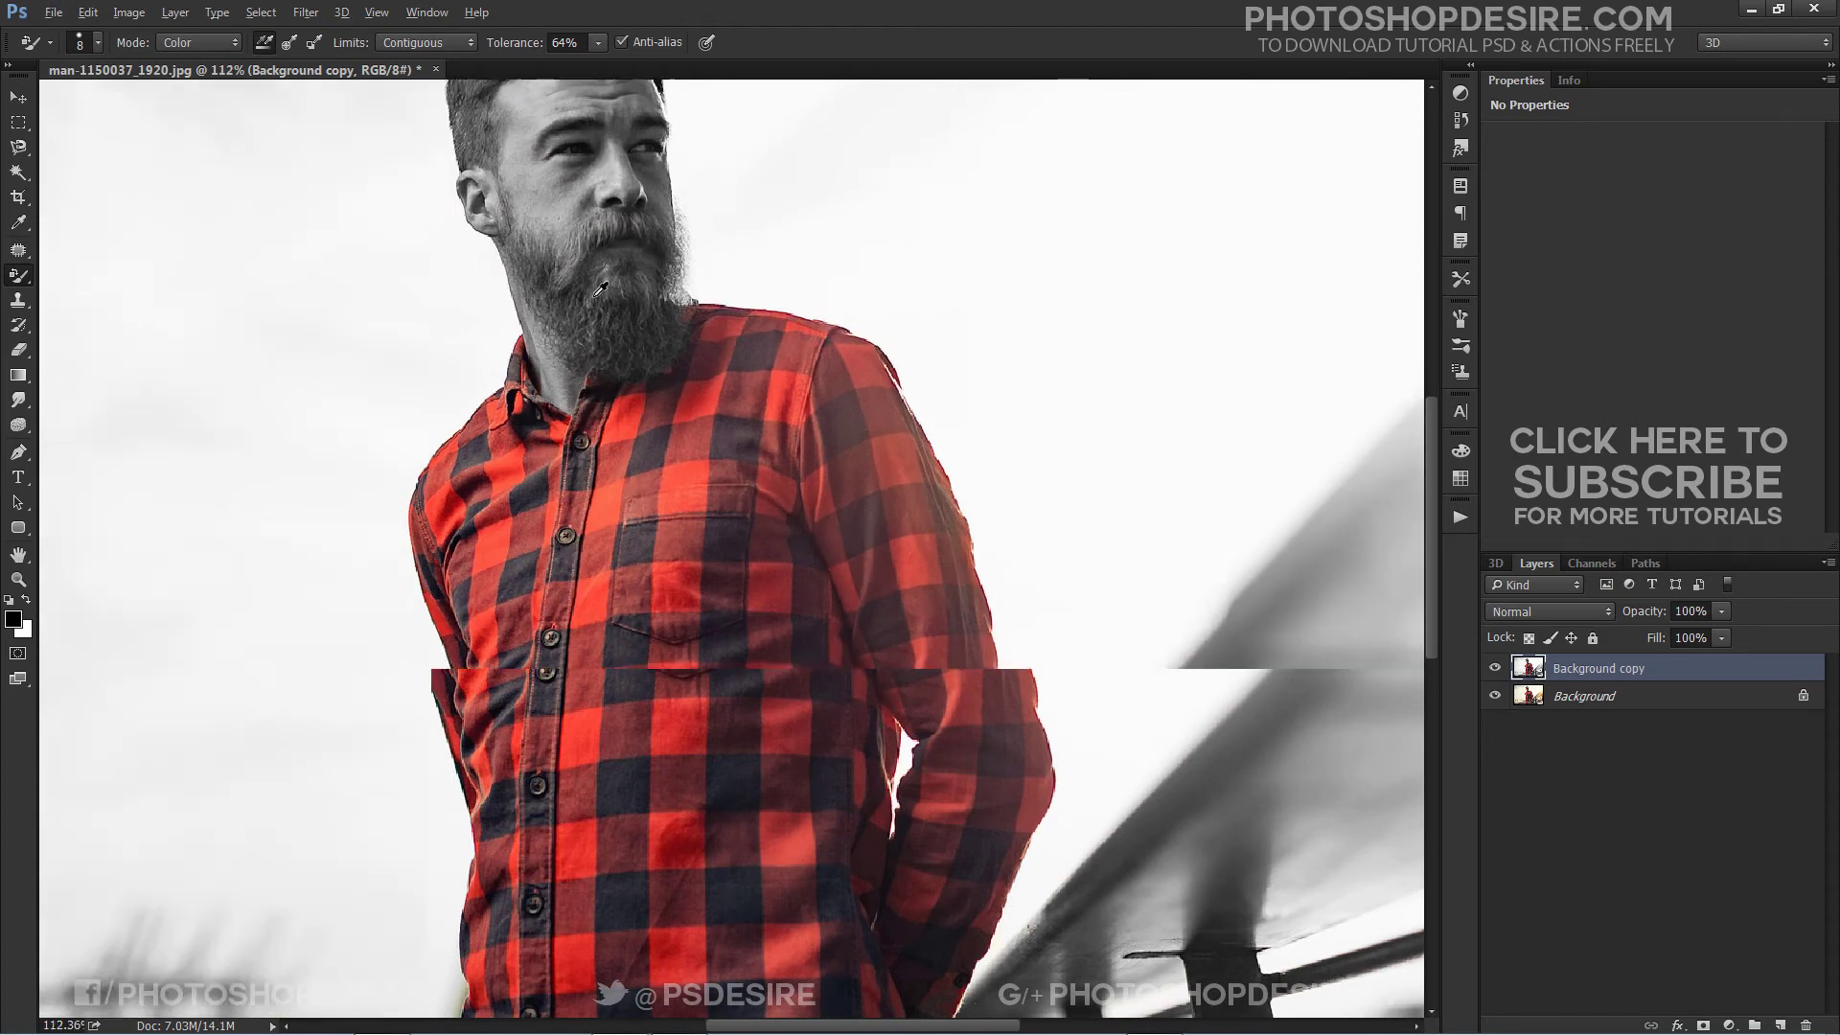
pyautogui.scroll(5, 709, 402)
pyautogui.scroll(2, 726, 413)
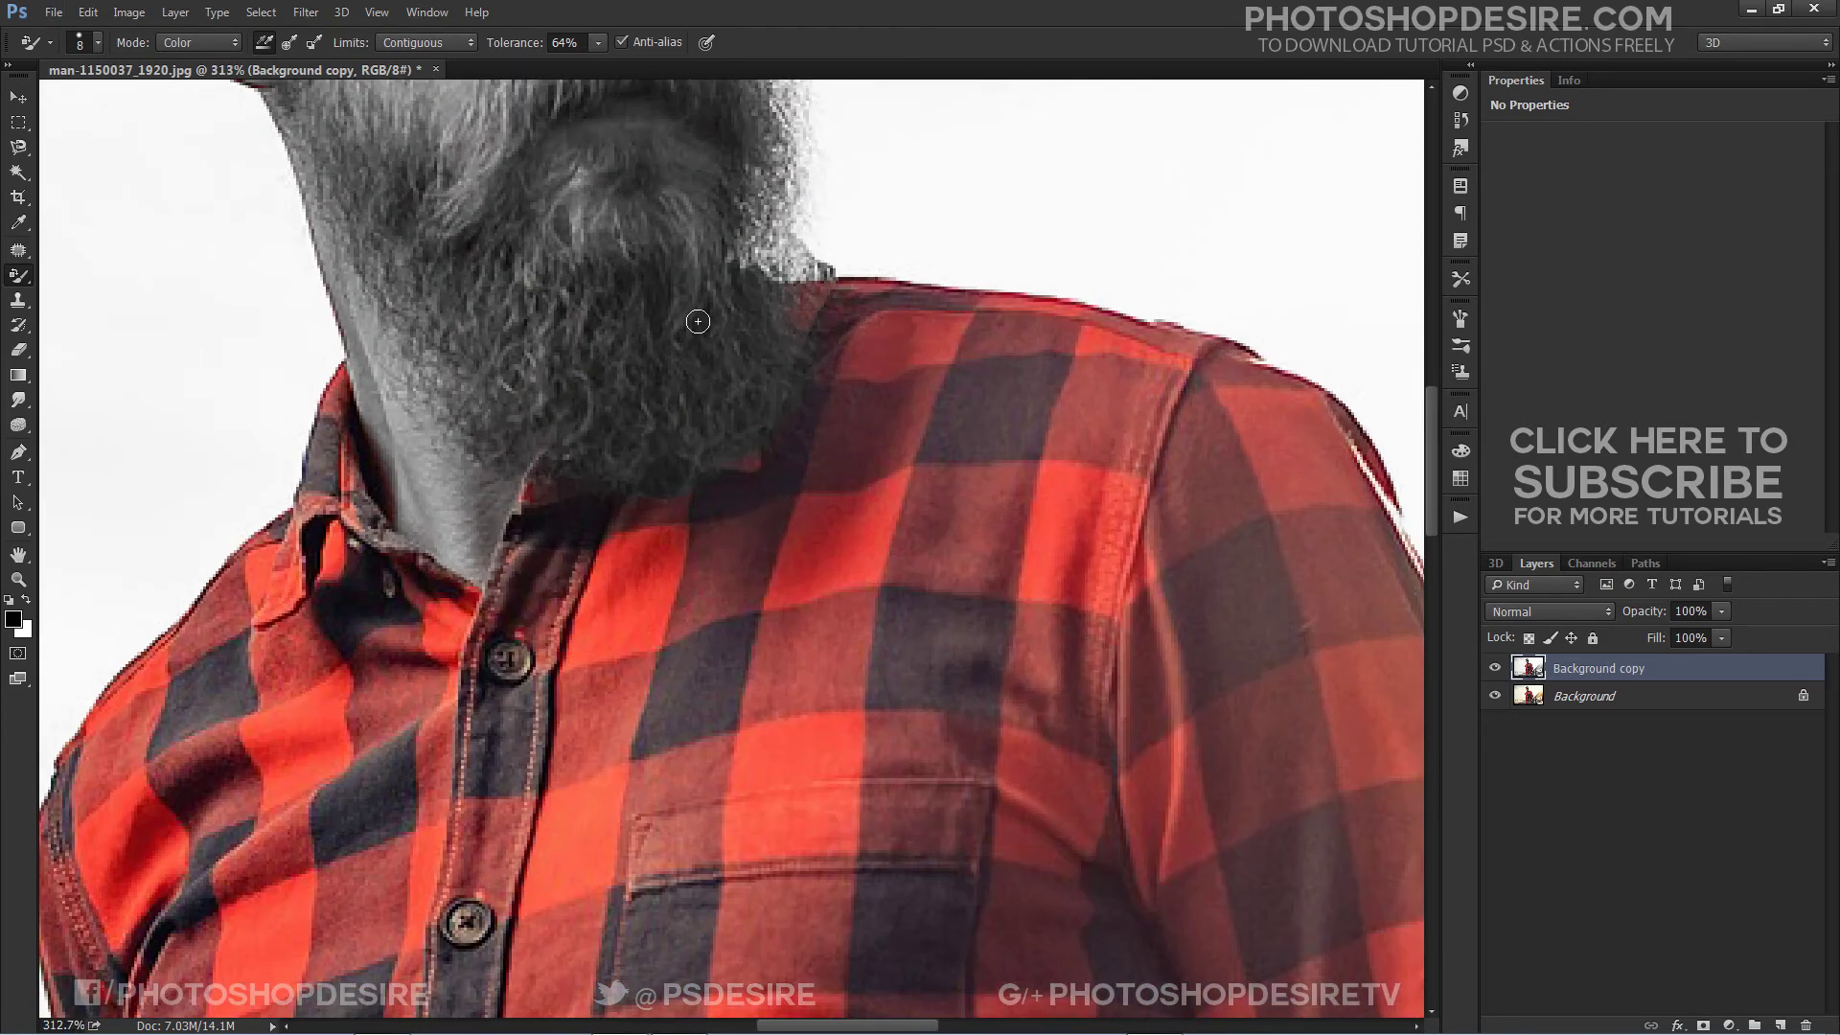
pyautogui.scroll(-8, 833, 170)
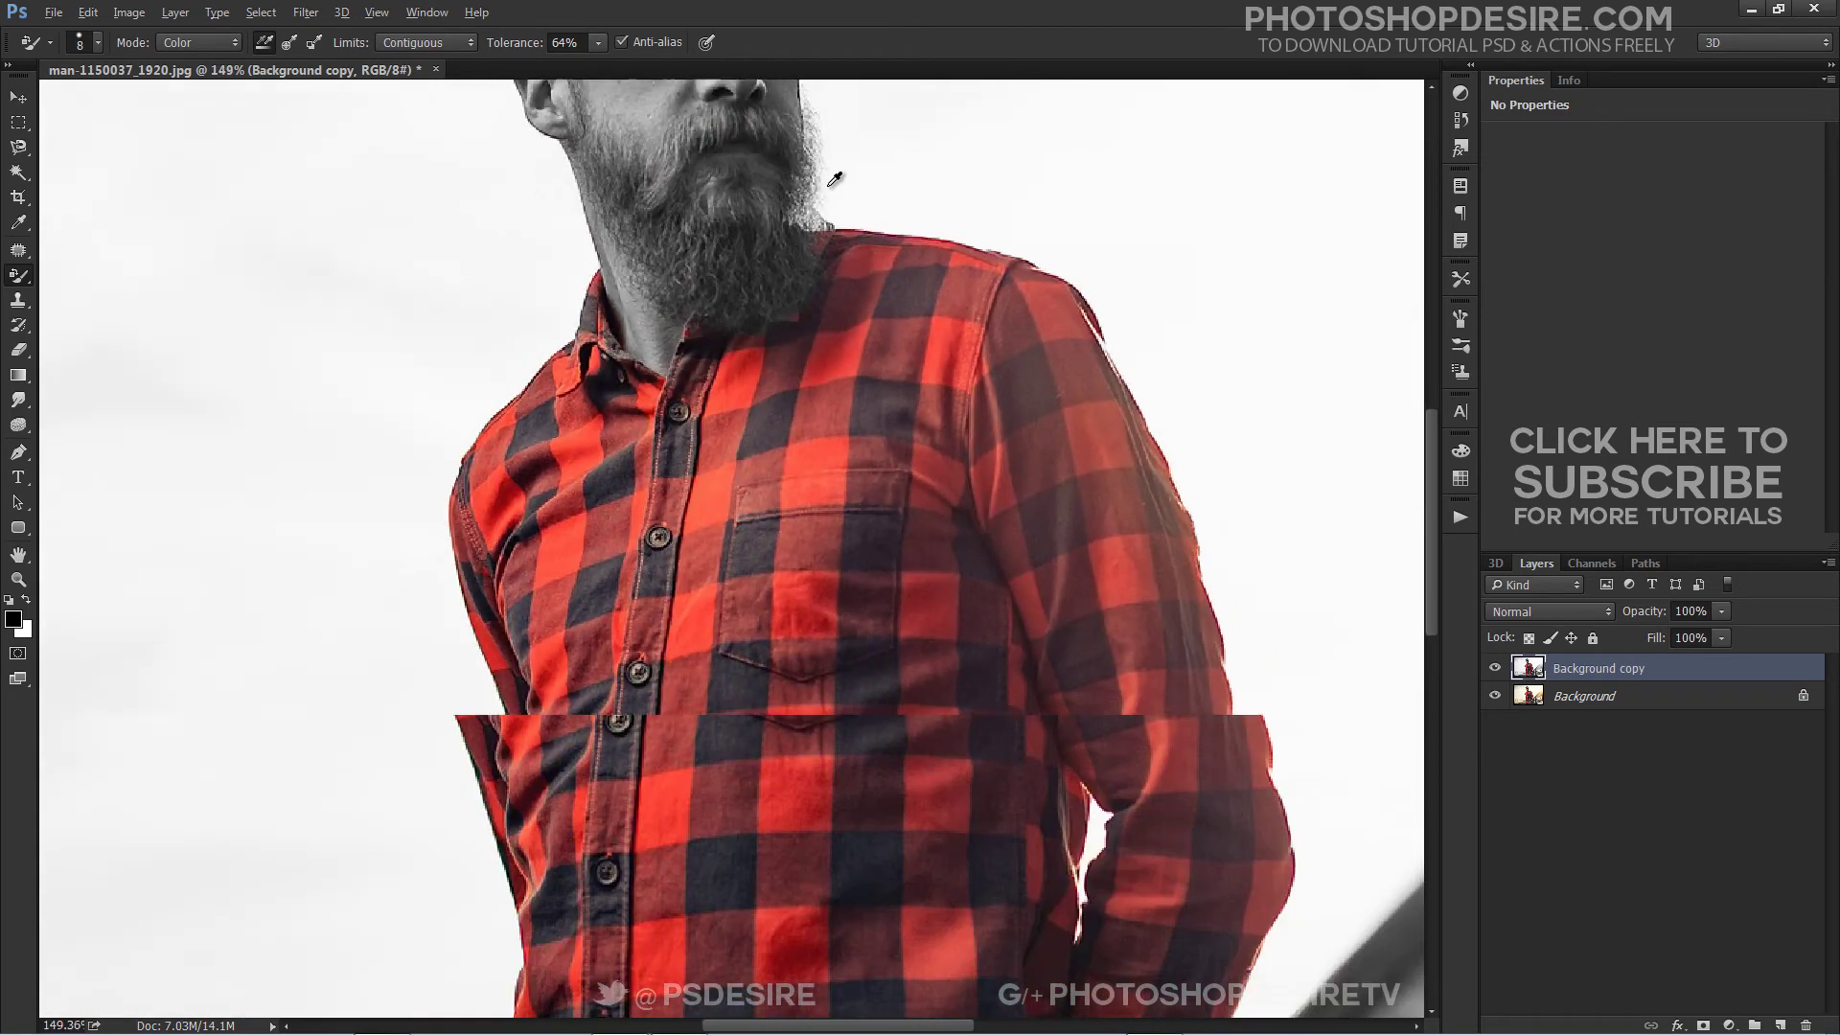
pyautogui.scroll(-4, 833, 179)
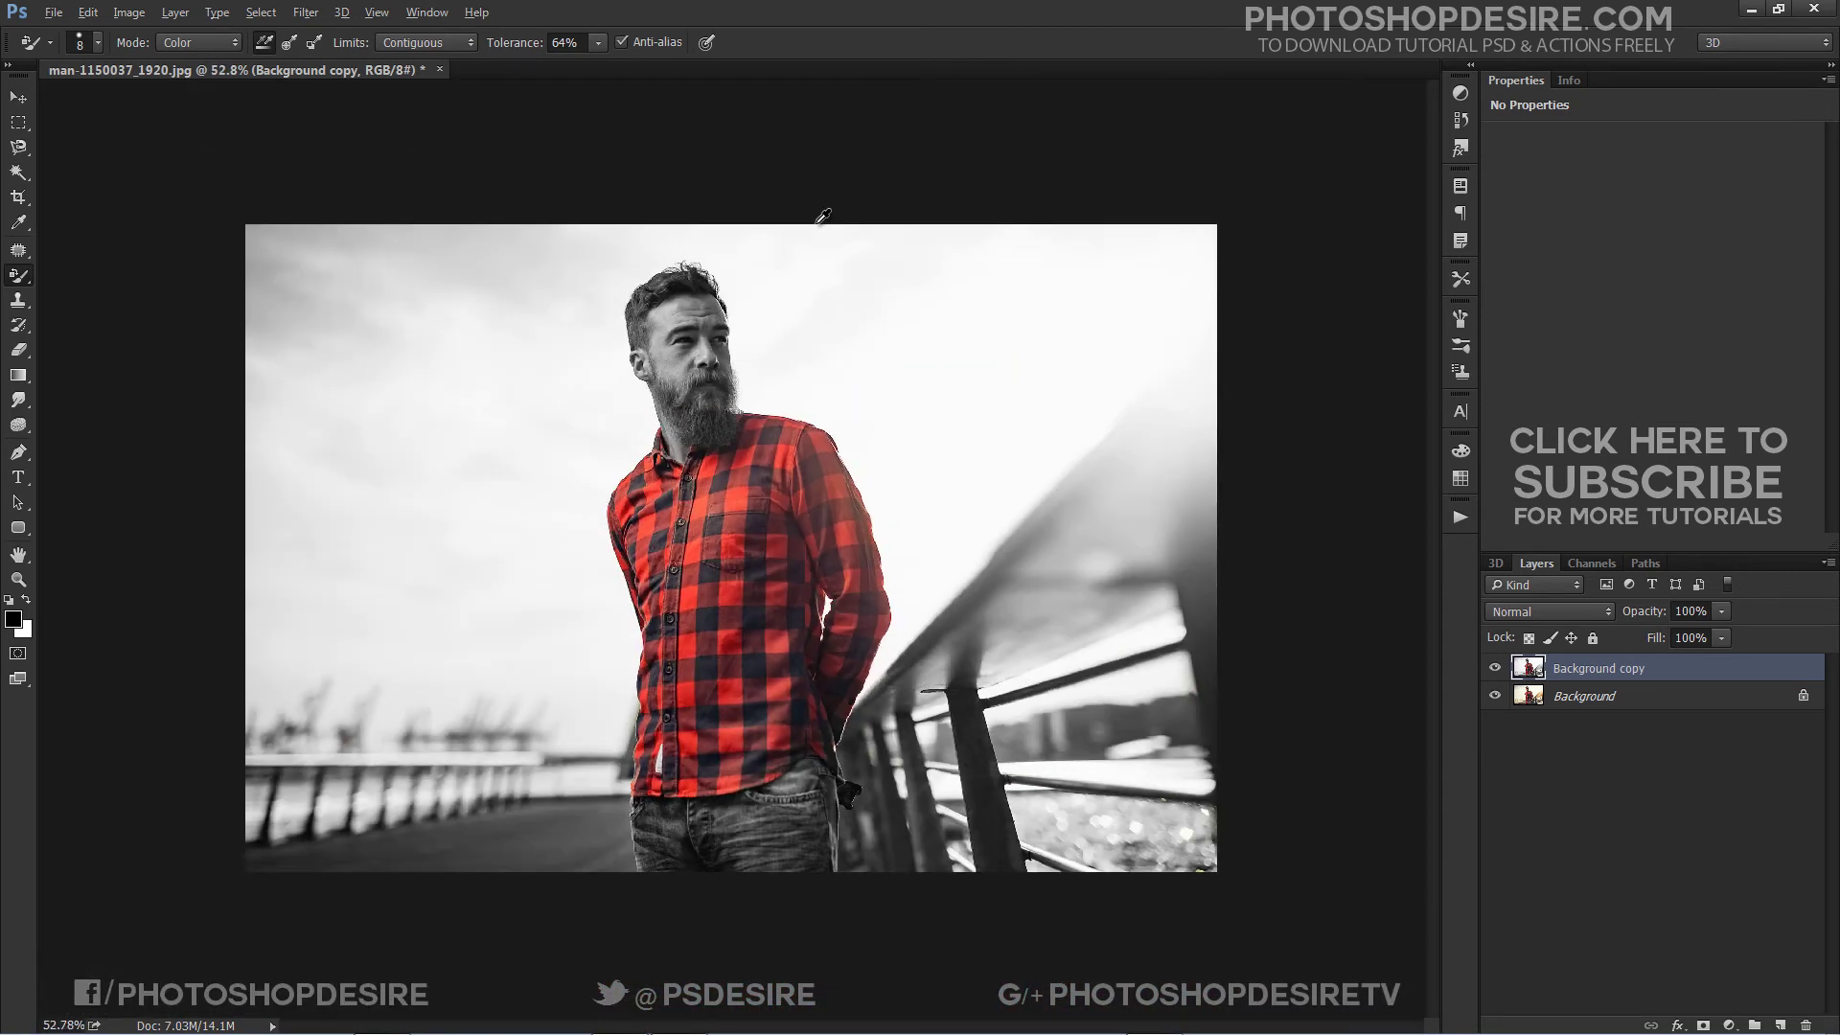
pyautogui.click(1496, 669)
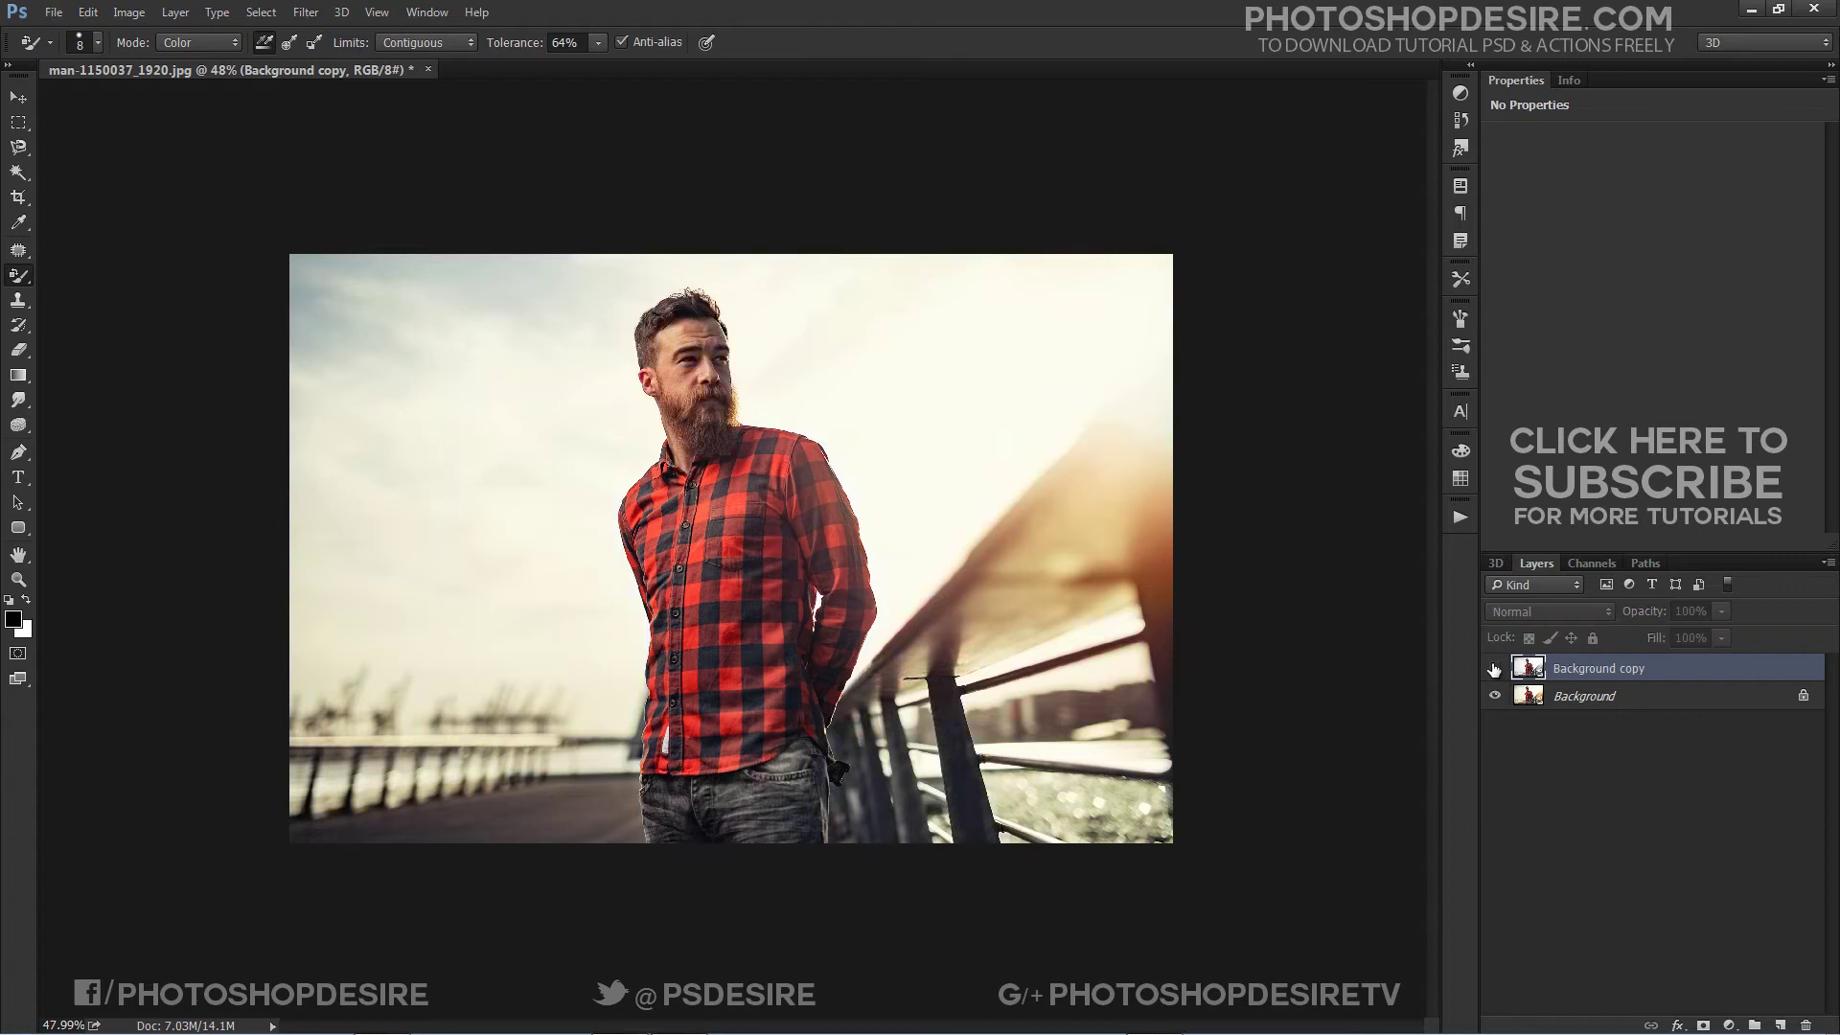
pyautogui.click(1496, 669)
pyautogui.click(1495, 669)
pyautogui.click(1496, 669)
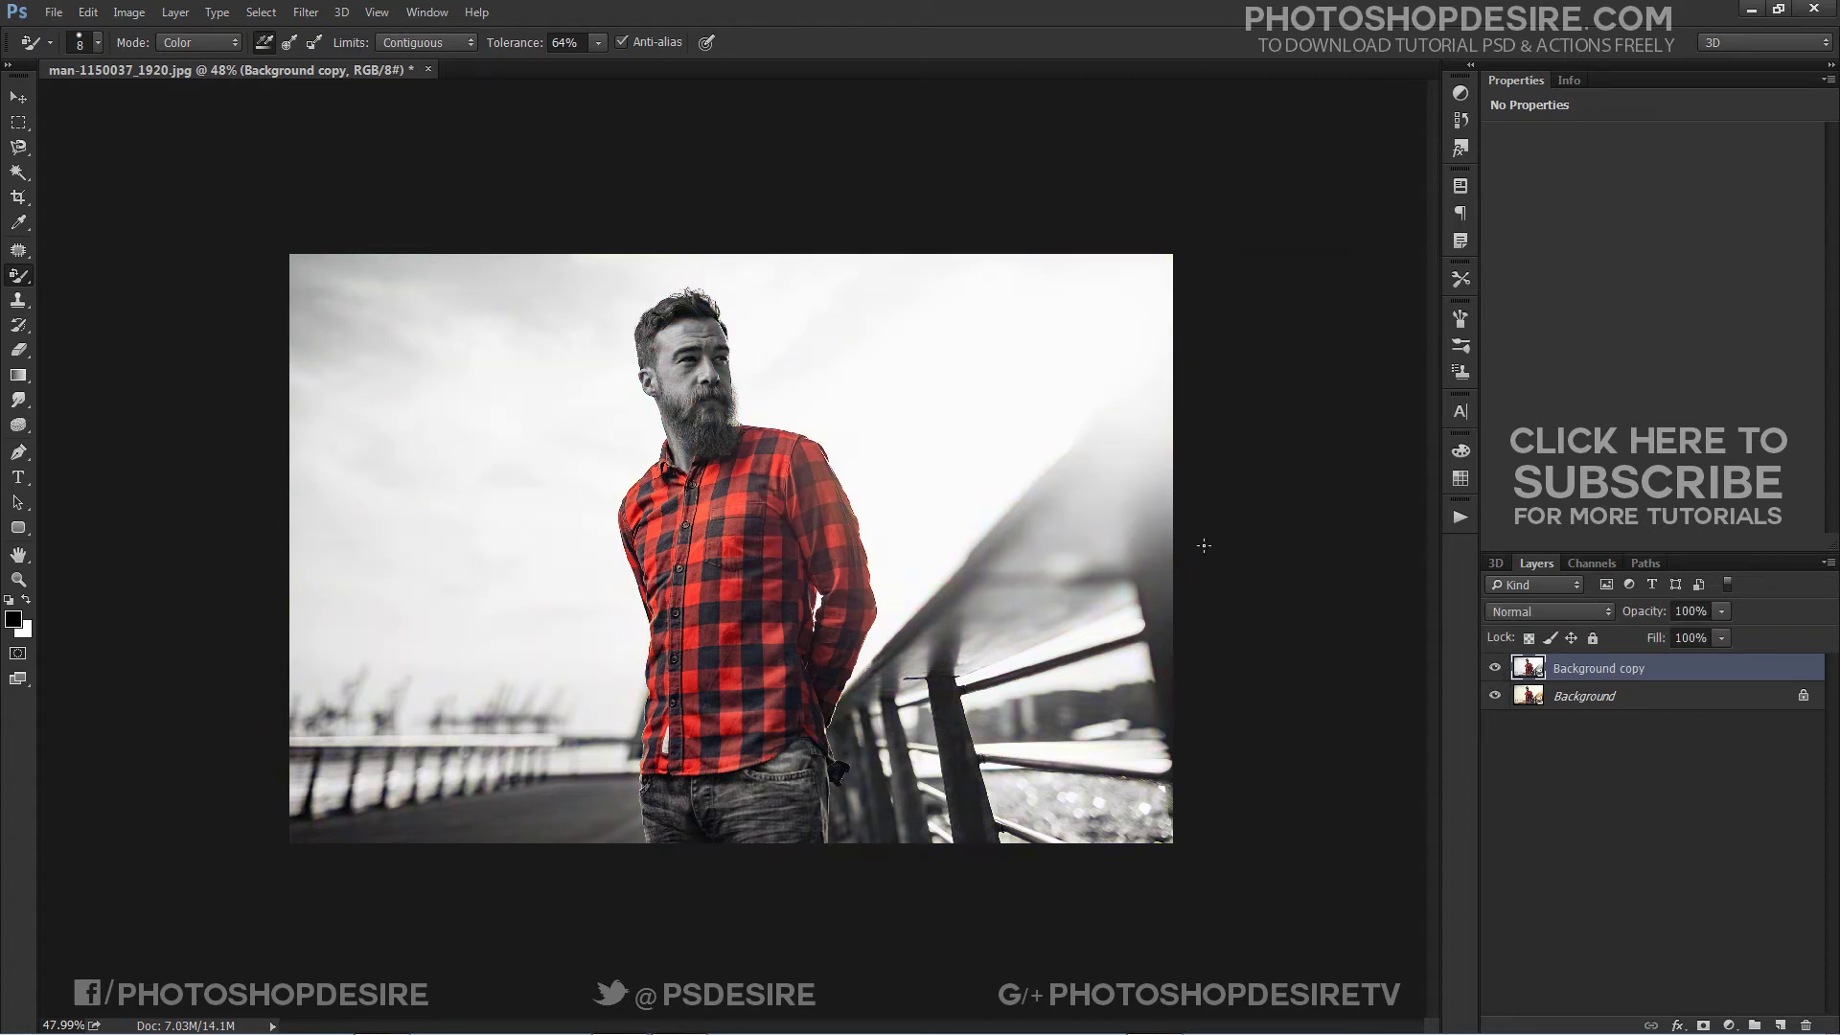
pyautogui.scroll(1, 1039, 668)
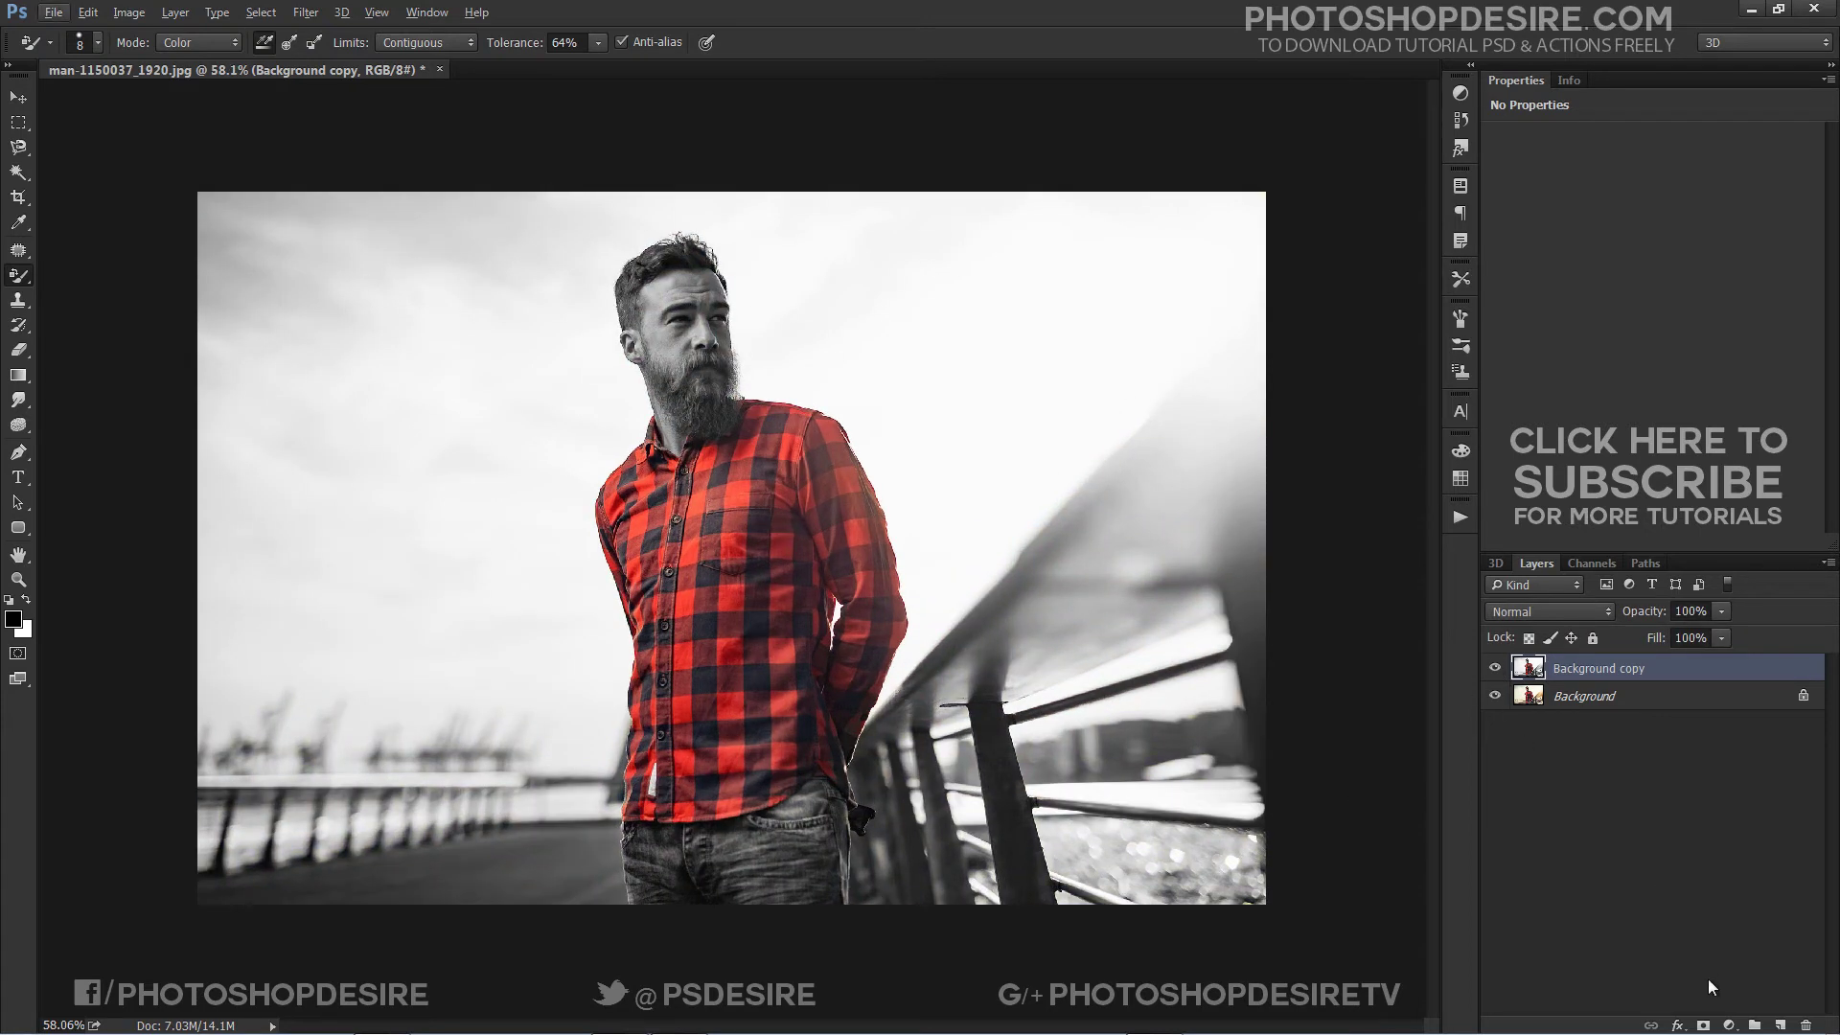
# Add a Curves adjustment layer and shape the shadow end of the RGB curve, raising the black point to output 39
pyautogui.click(1731, 1024)
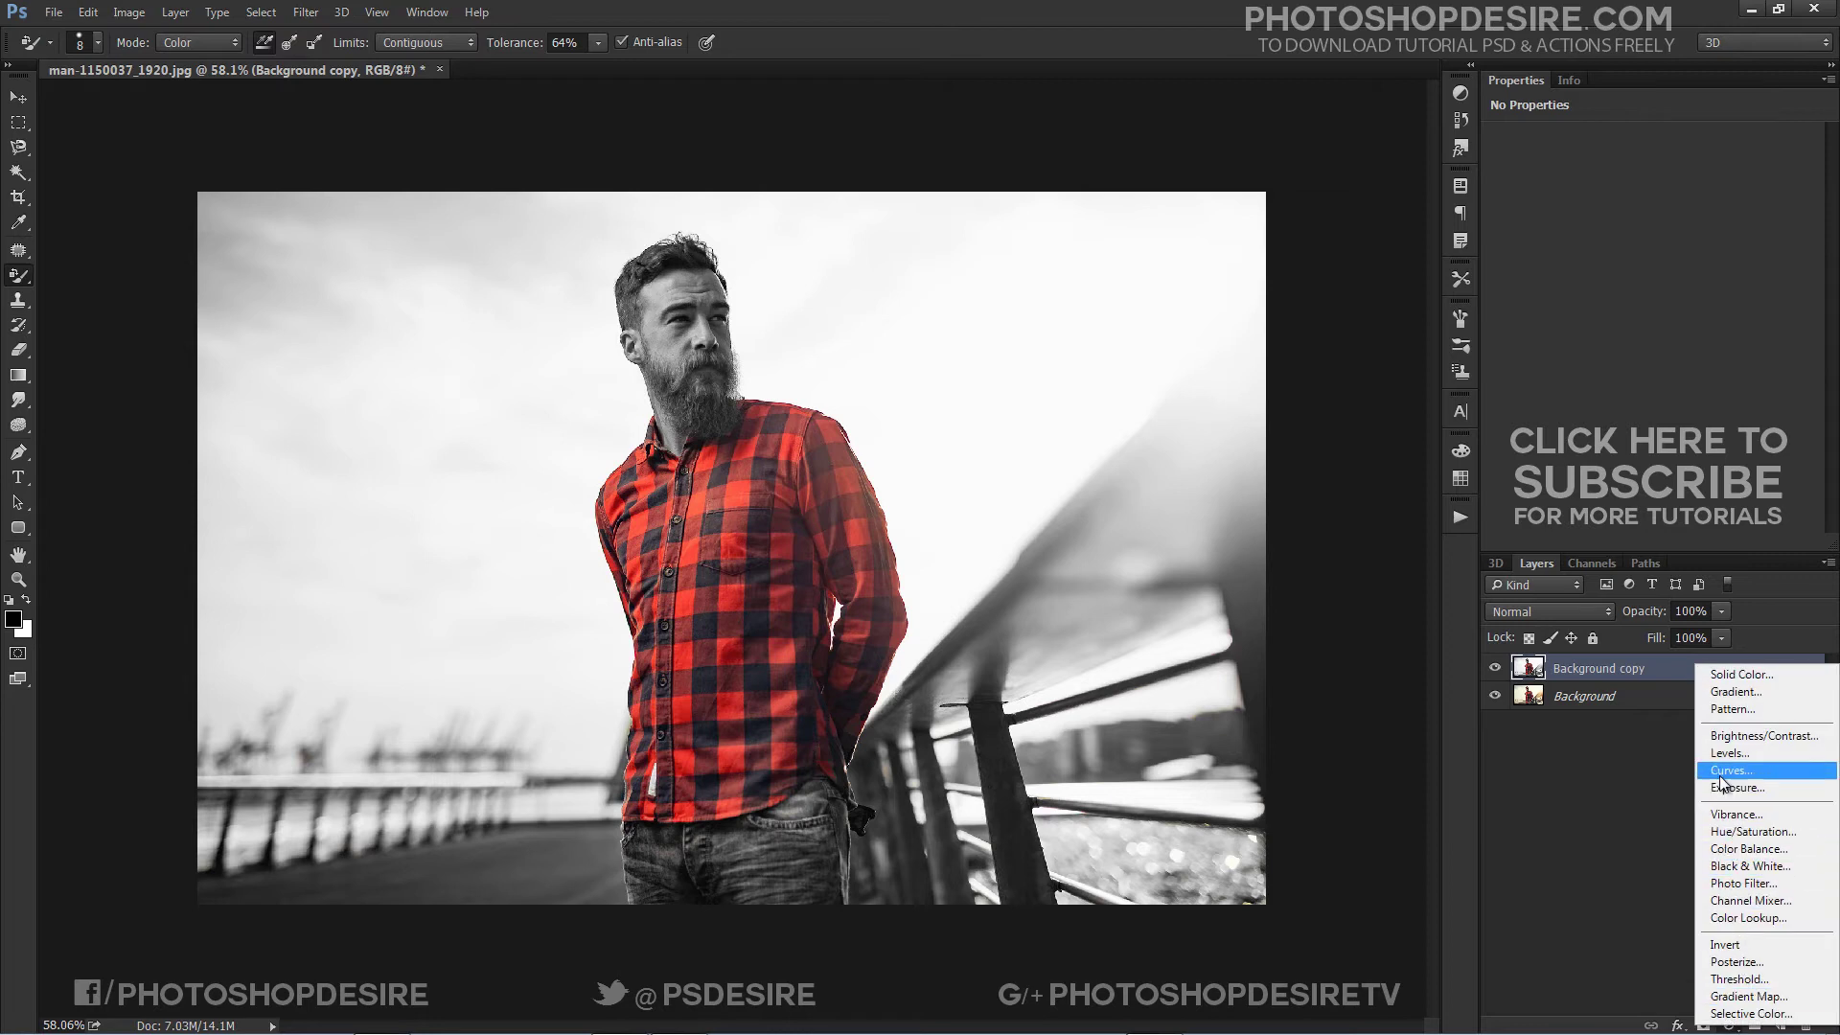
pyautogui.press('Return')
pyautogui.click(1609, 369)
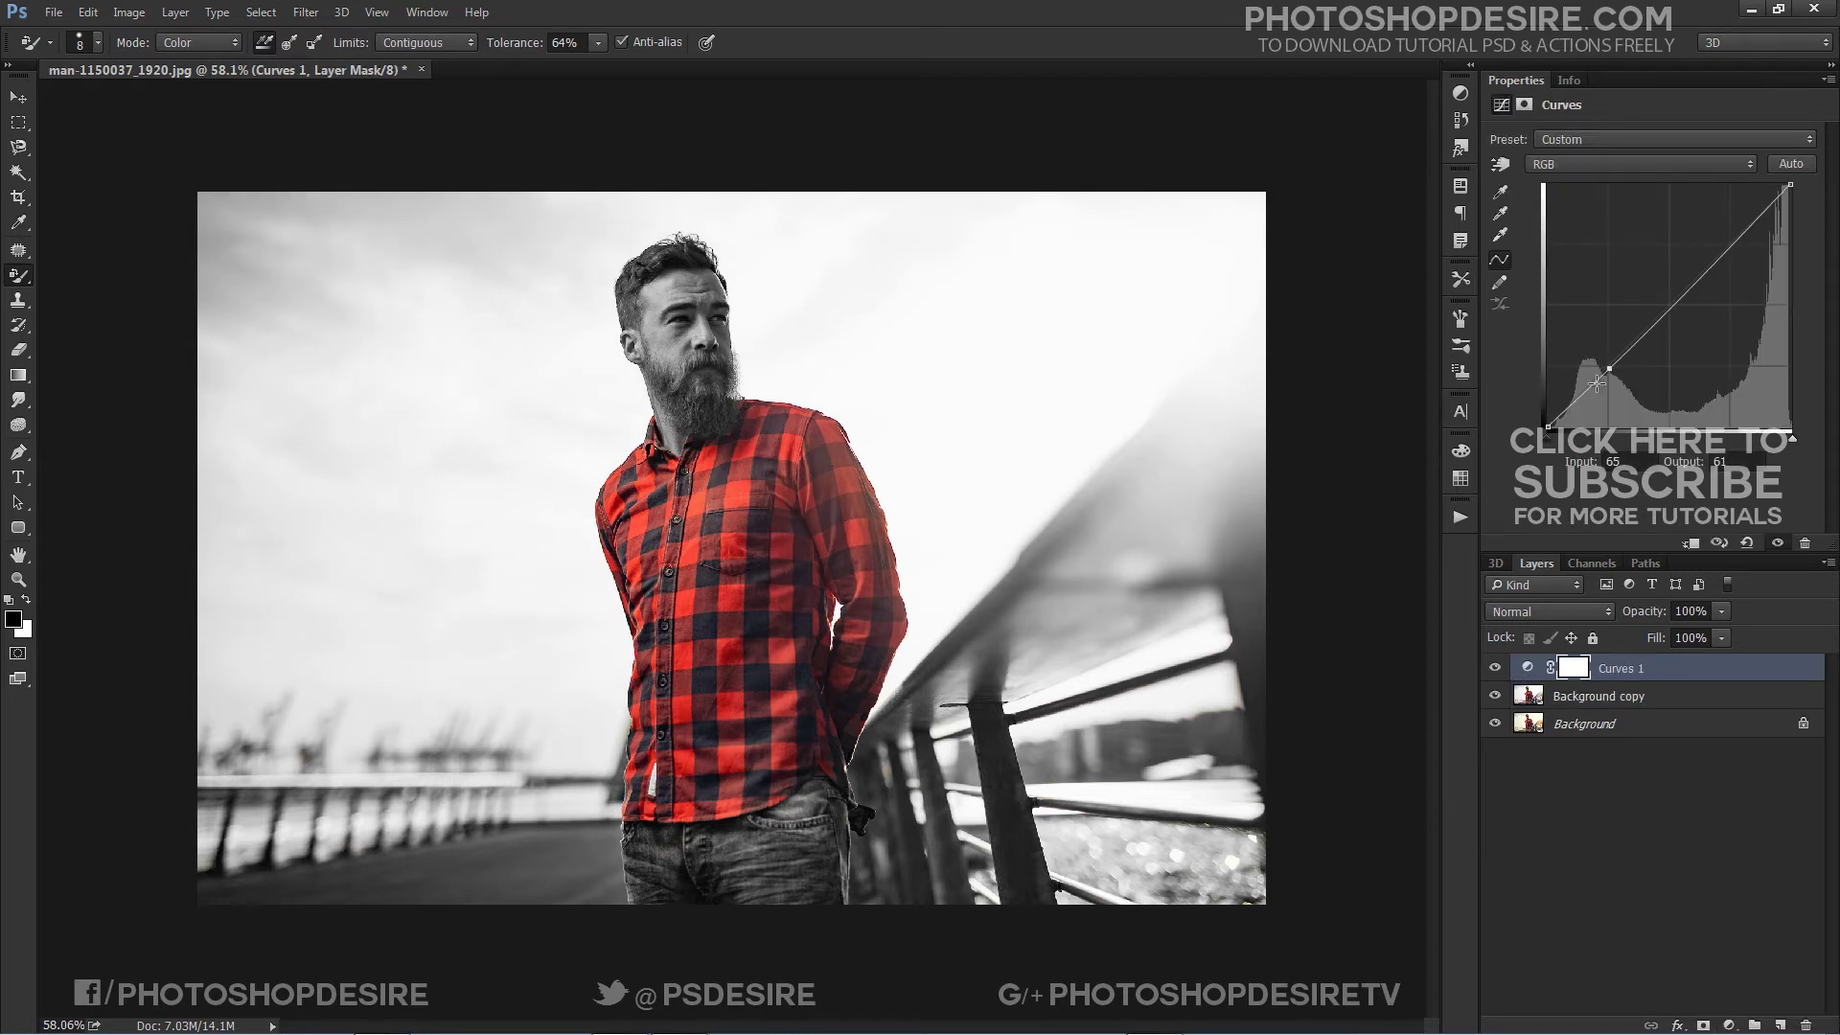
pyautogui.moveTo(1551, 422)
pyautogui.mouseDown()
pyautogui.moveTo(1547, 379)
pyautogui.moveTo(1585, 399)
pyautogui.moveTo(1548, 391)
pyautogui.mouseUp()
pyautogui.click(1578, 392)
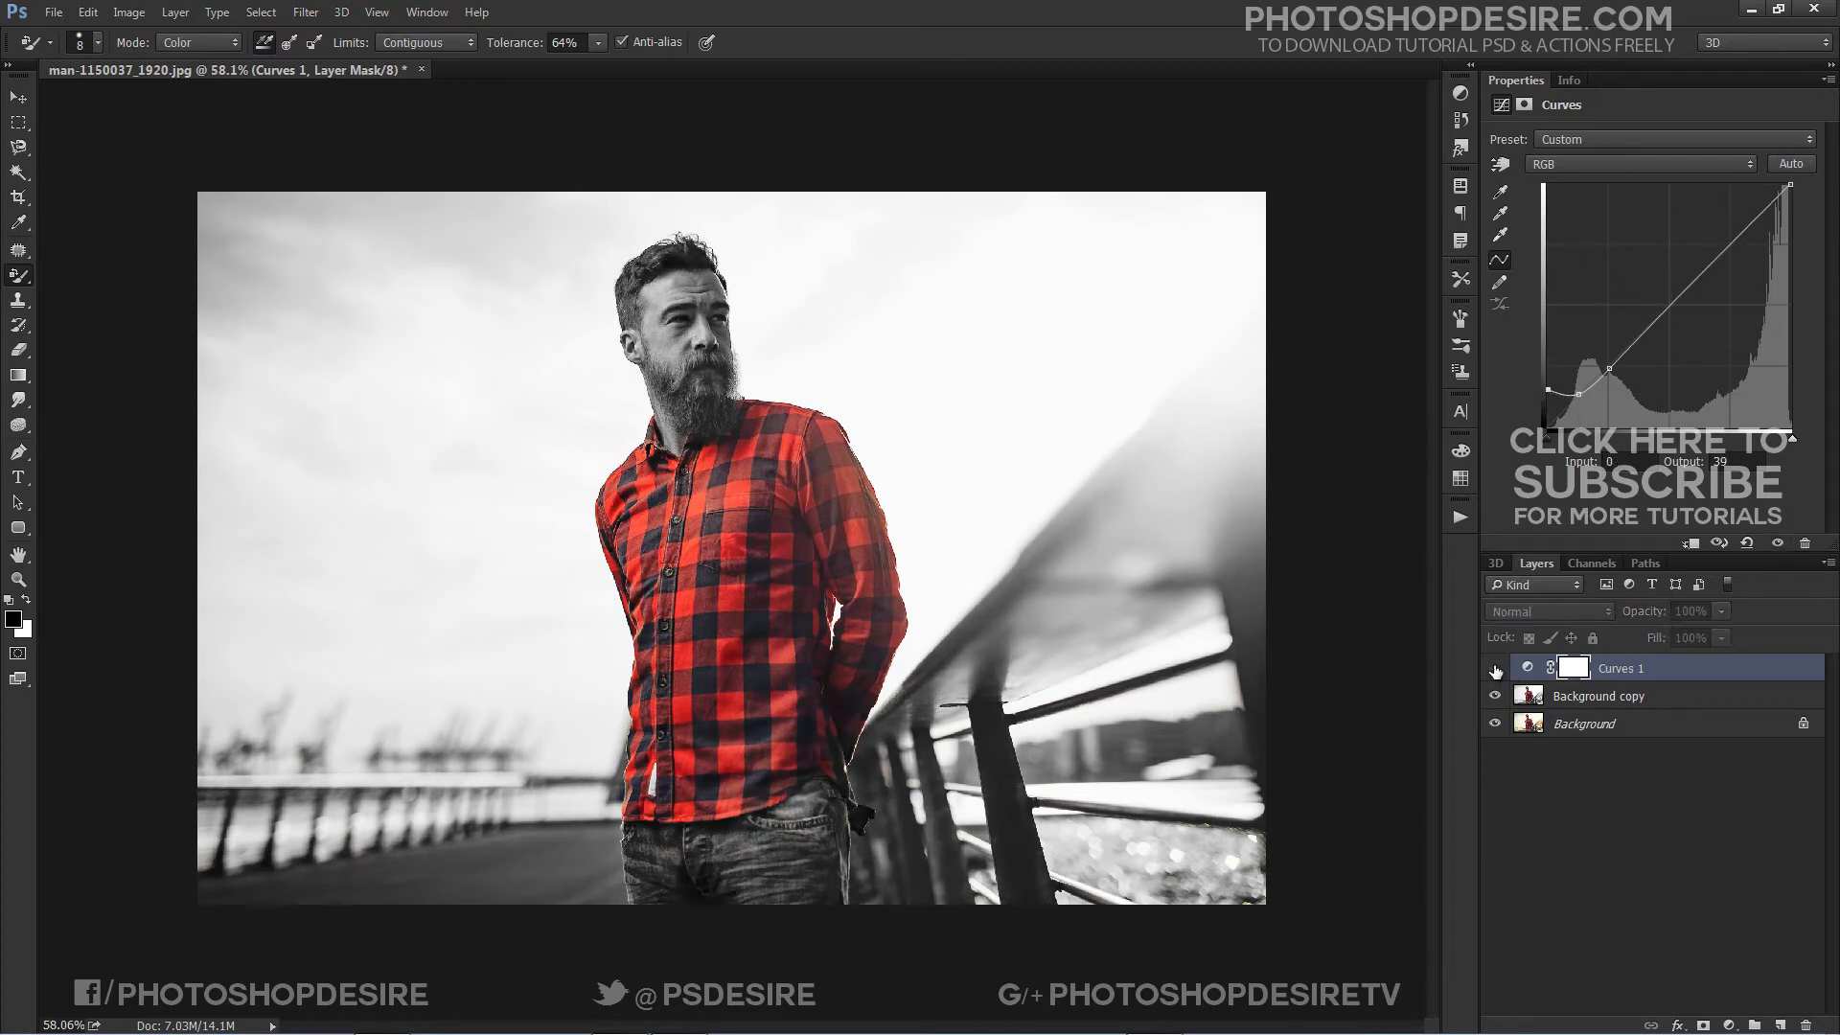
# Compare the photo with and without Curves 1, as well as against the original Background layer
pyautogui.click(1592, 696)
pyautogui.click(1596, 669)
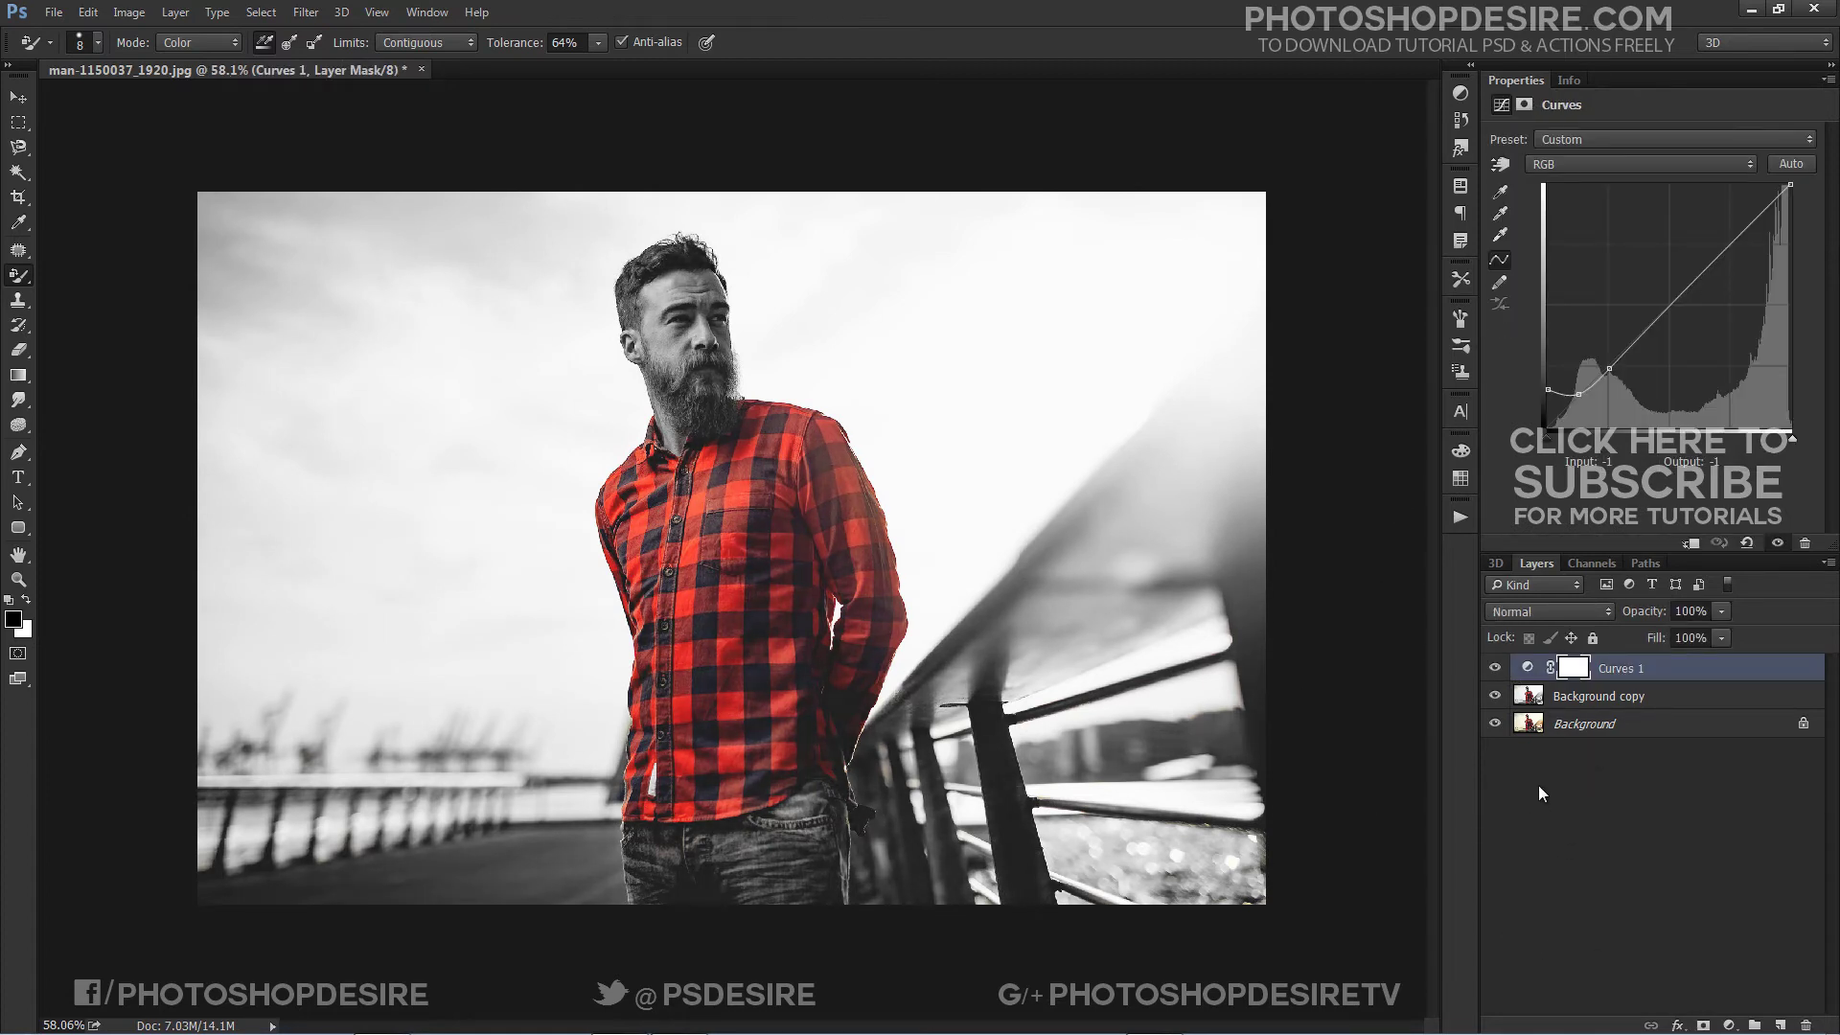
pyautogui.keyDown('alt'); pyautogui.click(1495, 723); pyautogui.keyUp('alt')
pyautogui.keyDown('alt'); pyautogui.click(1495, 723); pyautogui.keyUp('alt')
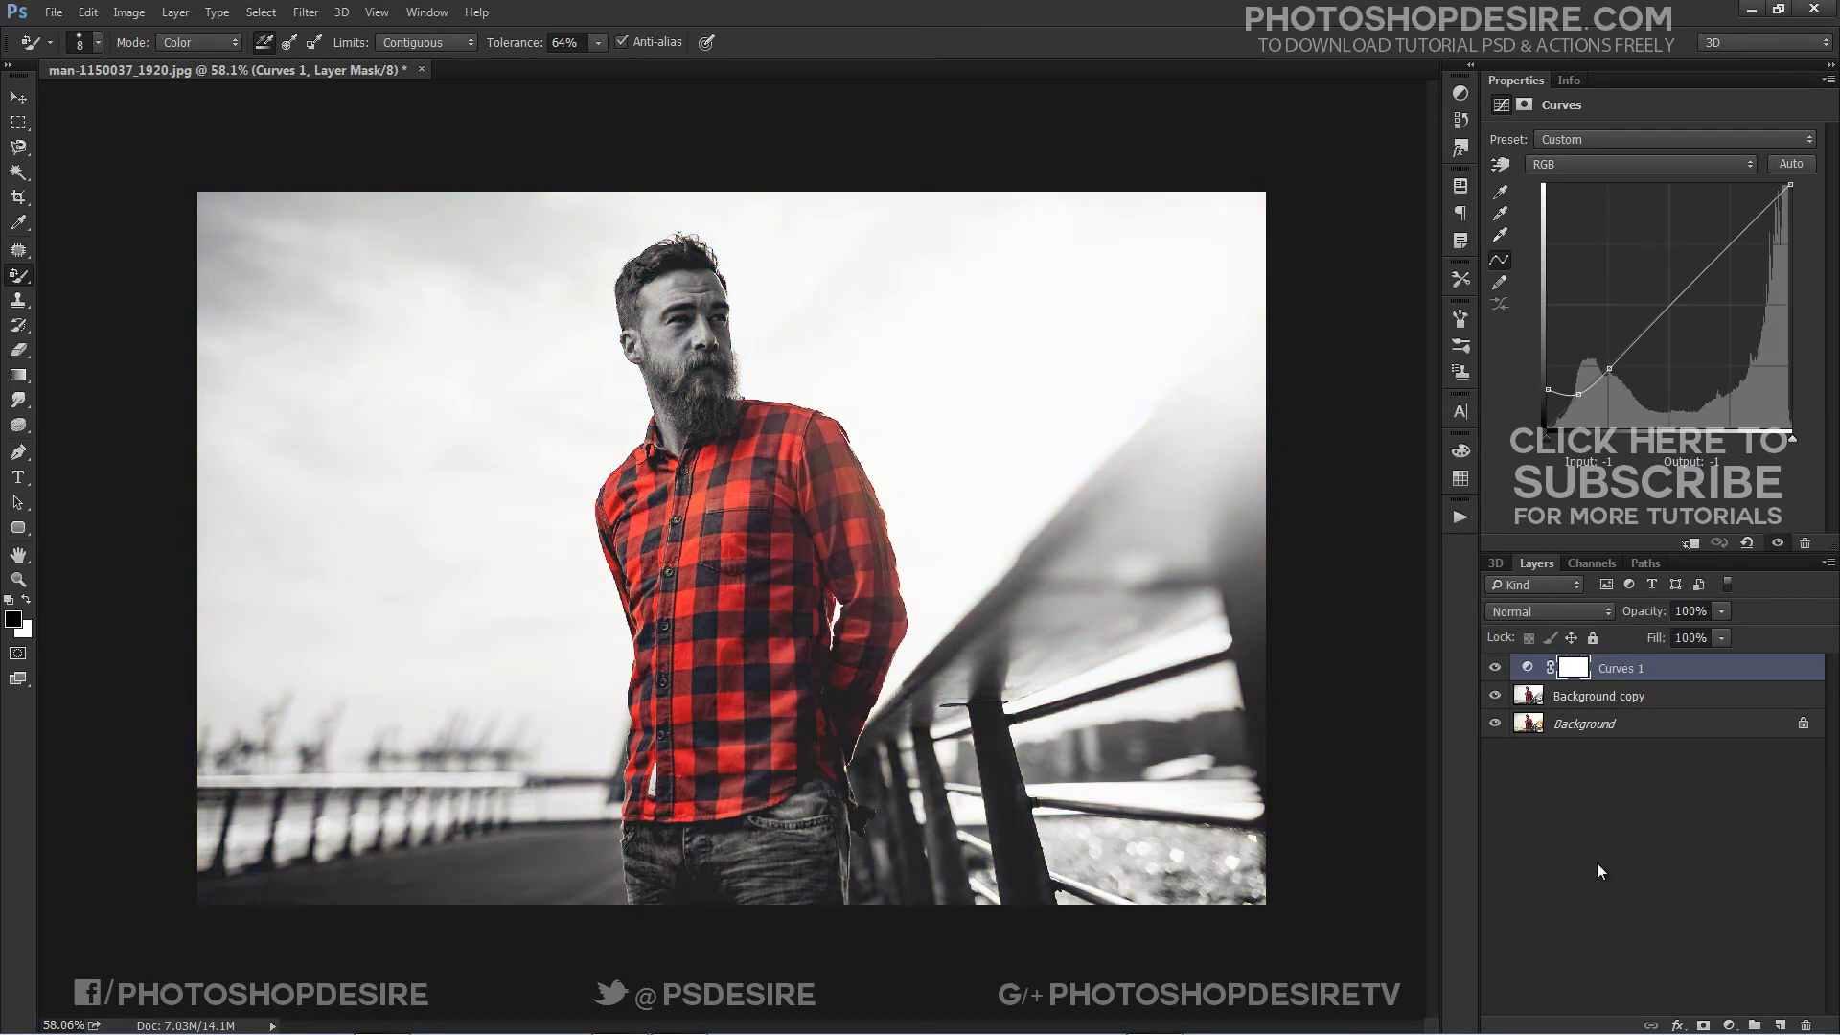
# Add a Hue/Saturation adjustment layer and set the Master Hue to +106 to turn the red shirt green
pyautogui.click(20, 96)
pyautogui.click(1729, 1026)
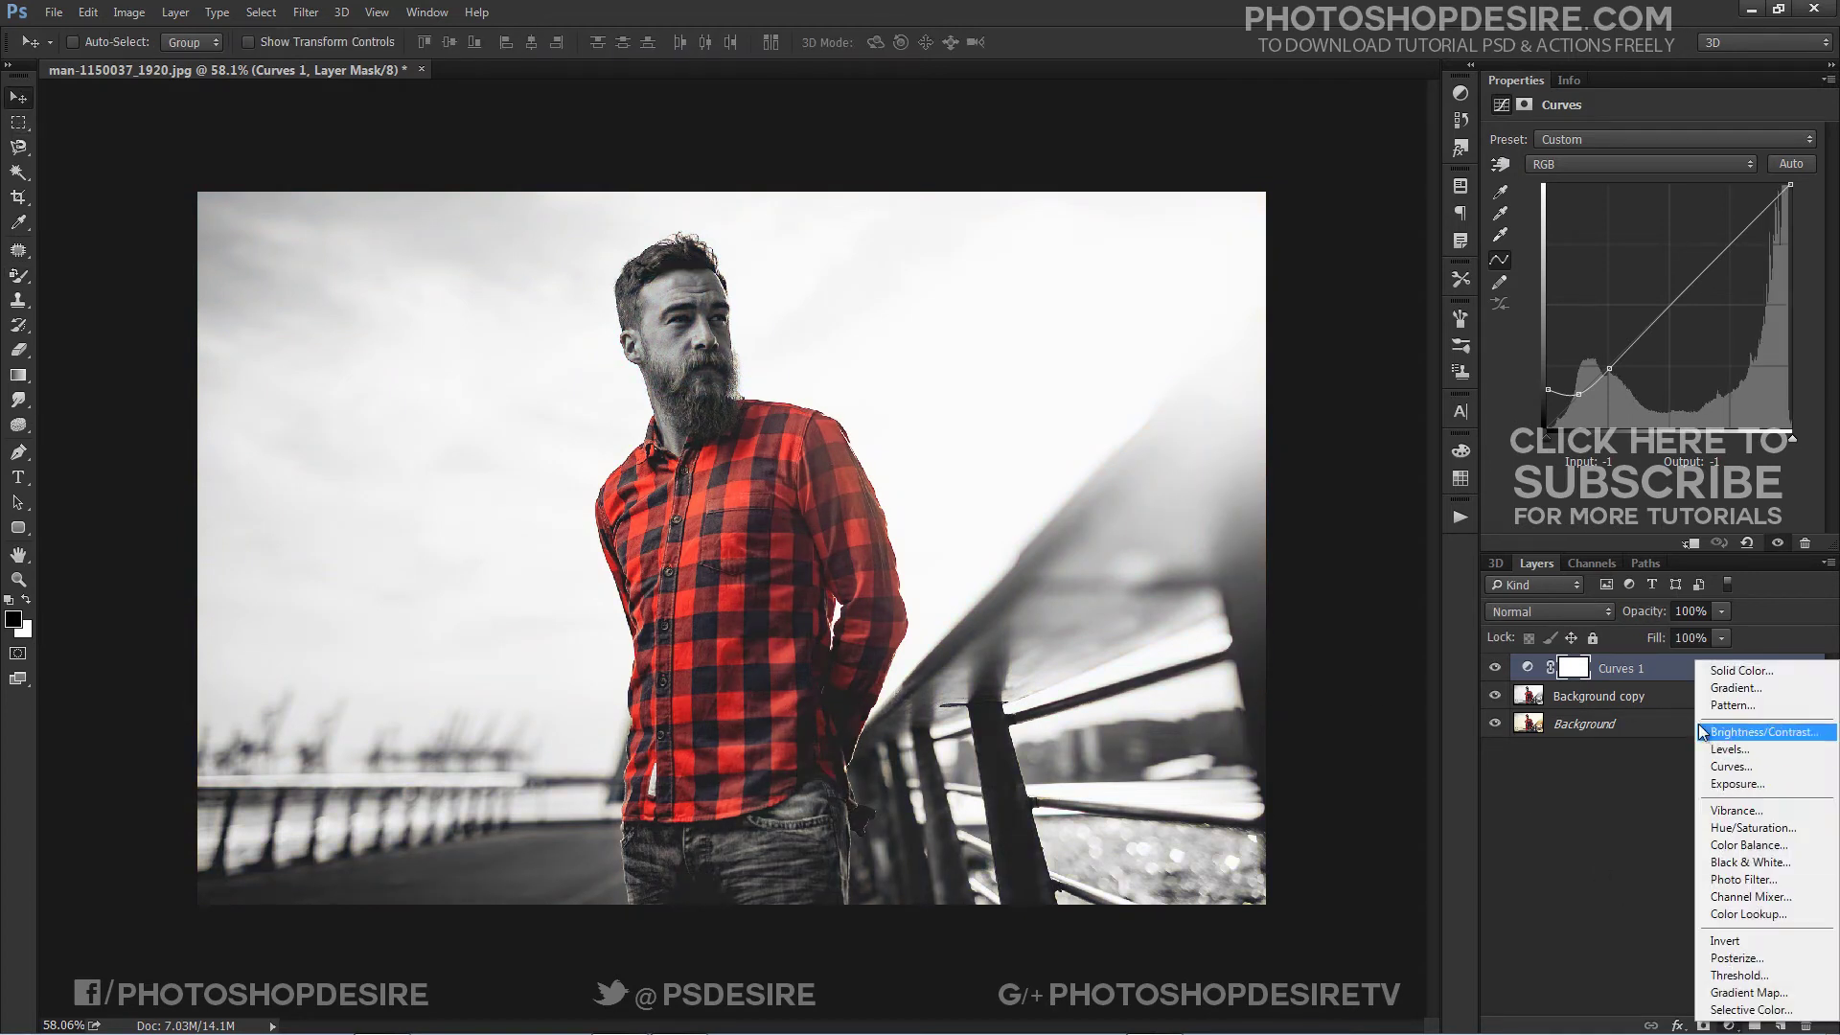
pyautogui.click(1753, 827)
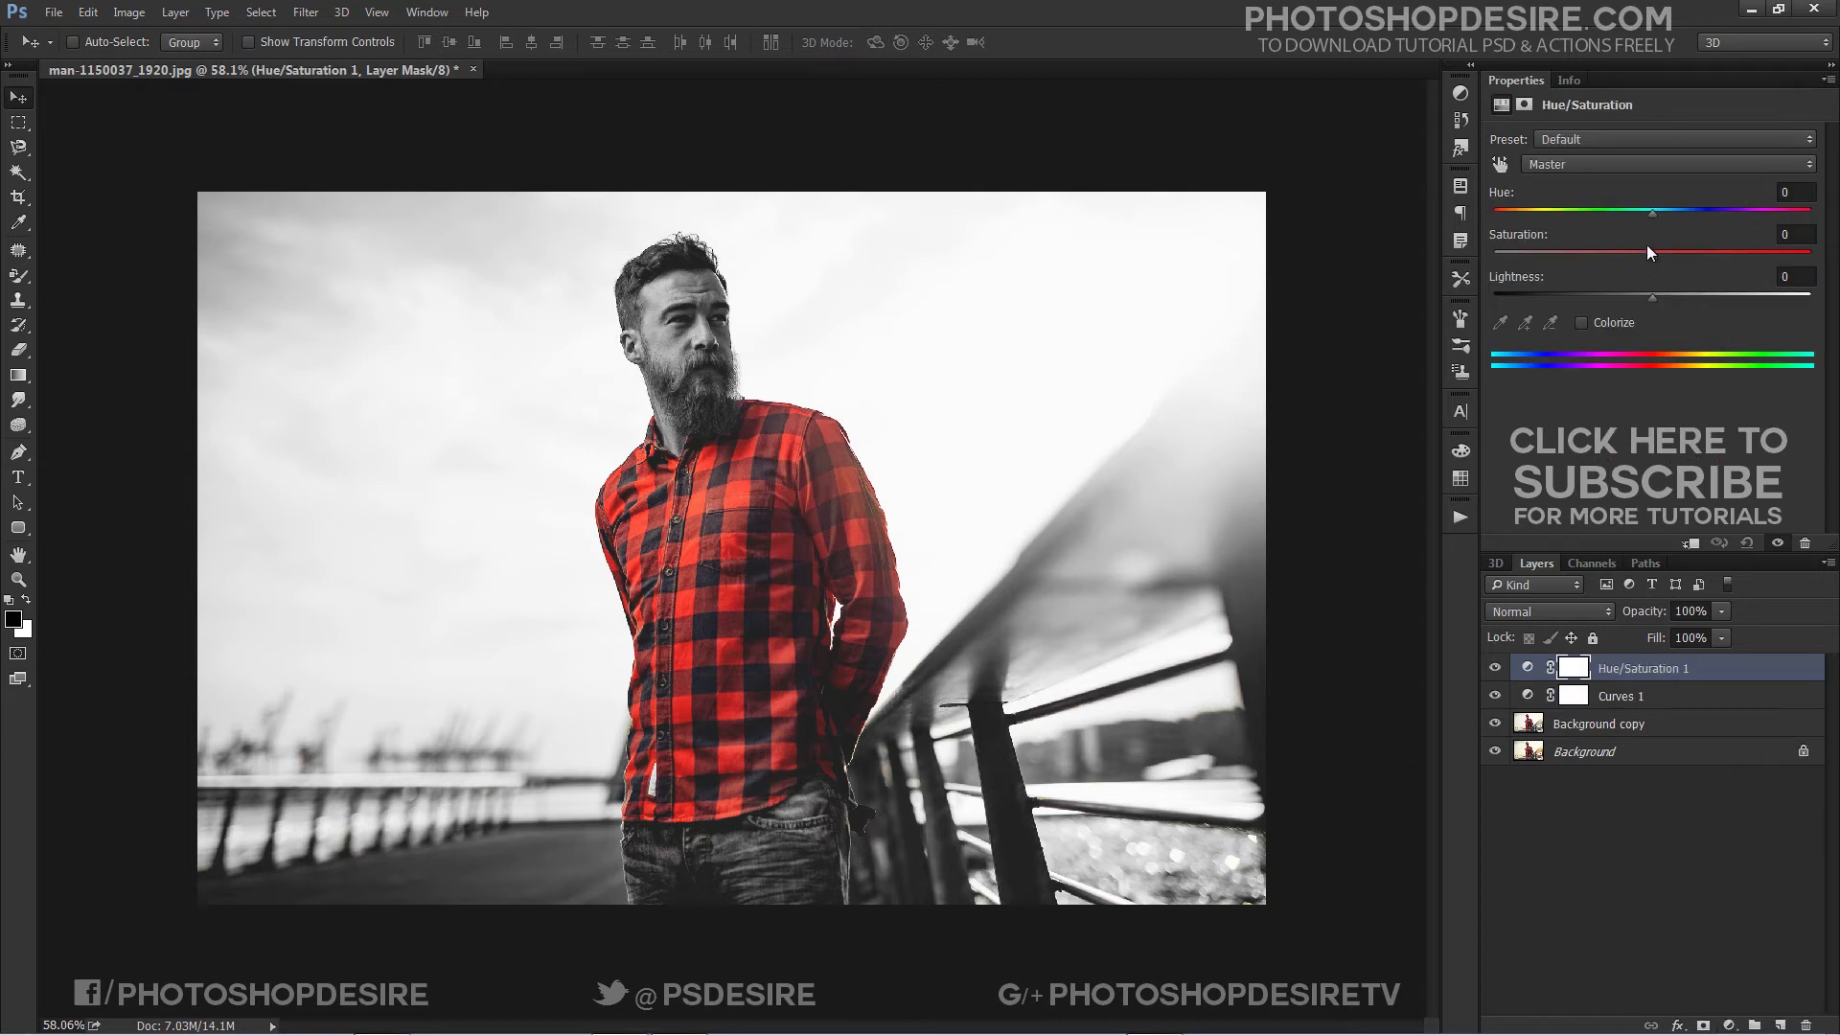
pyautogui.moveTo(1652, 216); pyautogui.dragTo(1763, 226)
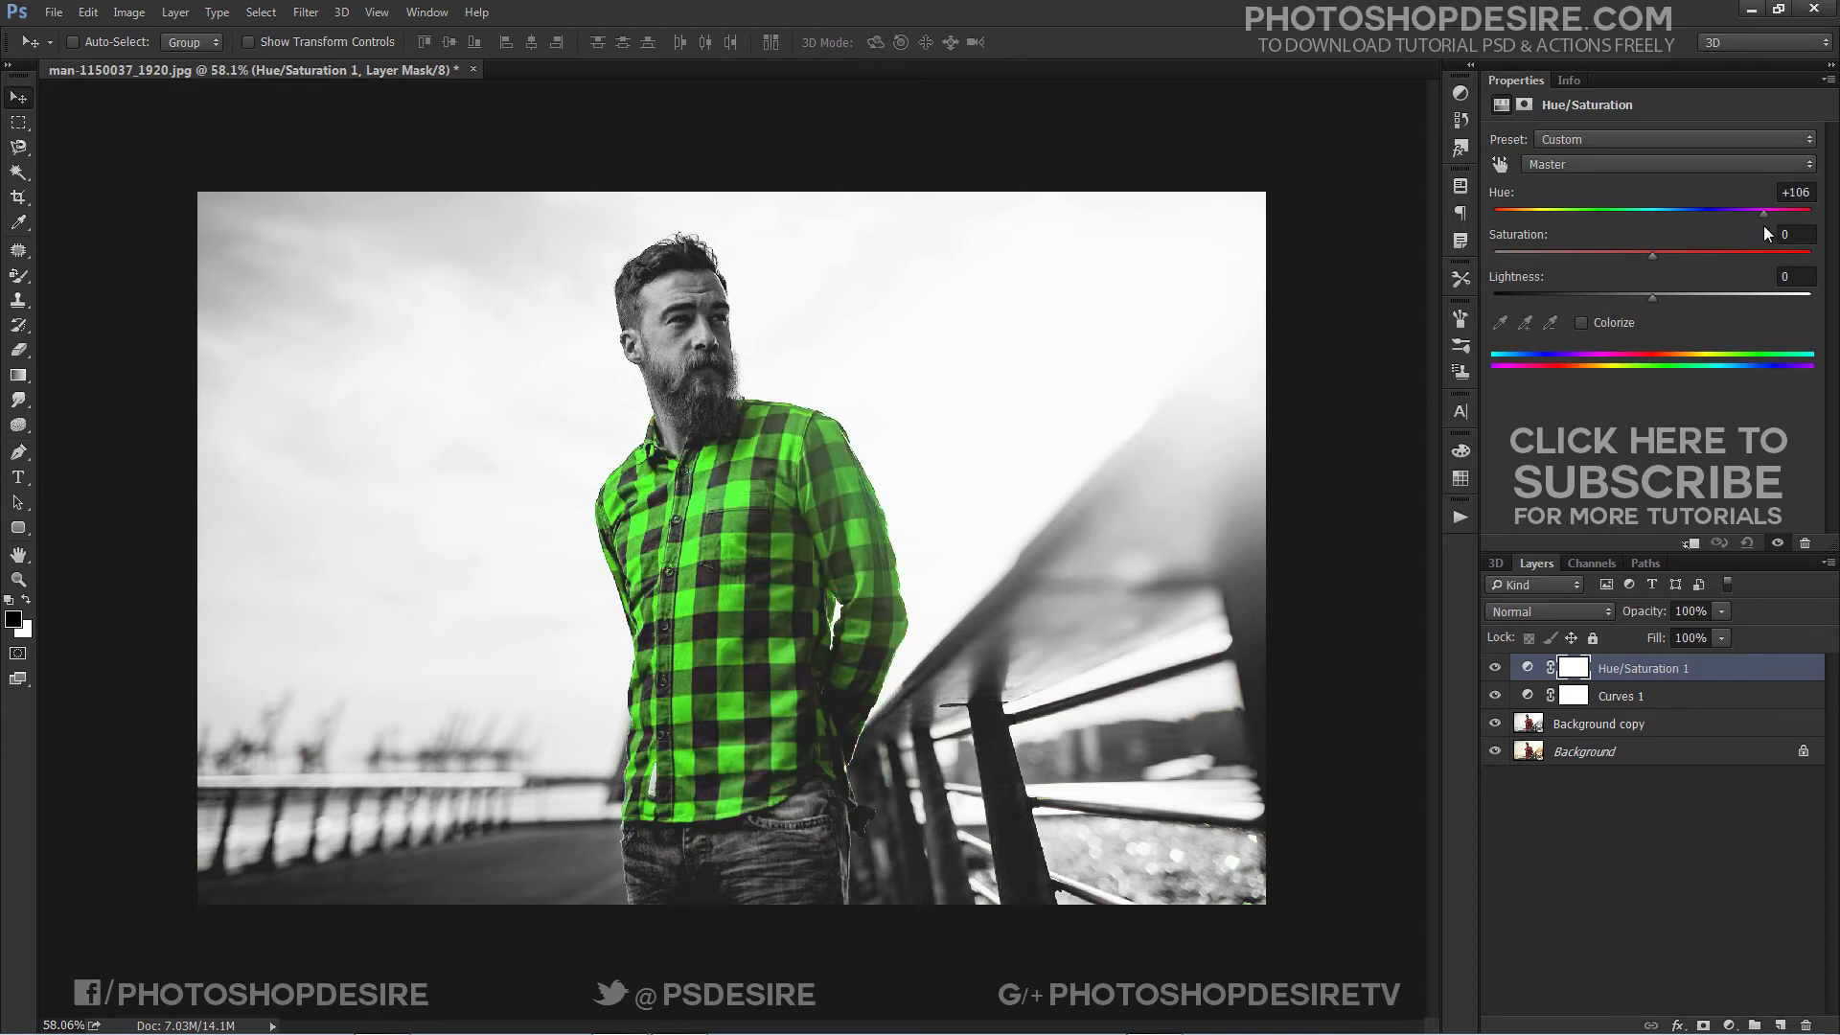
# Compare the green-shirt version with the original Background layer and examine the shirt and beard edges up close
pyautogui.keyDown('alt'); pyautogui.click(1495, 751); pyautogui.keyUp('alt')
pyautogui.keyDown('alt'); pyautogui.click(1495, 752); pyautogui.keyUp('alt')
pyautogui.keyDown('alt'); pyautogui.click(1495, 751); pyautogui.keyUp('alt')
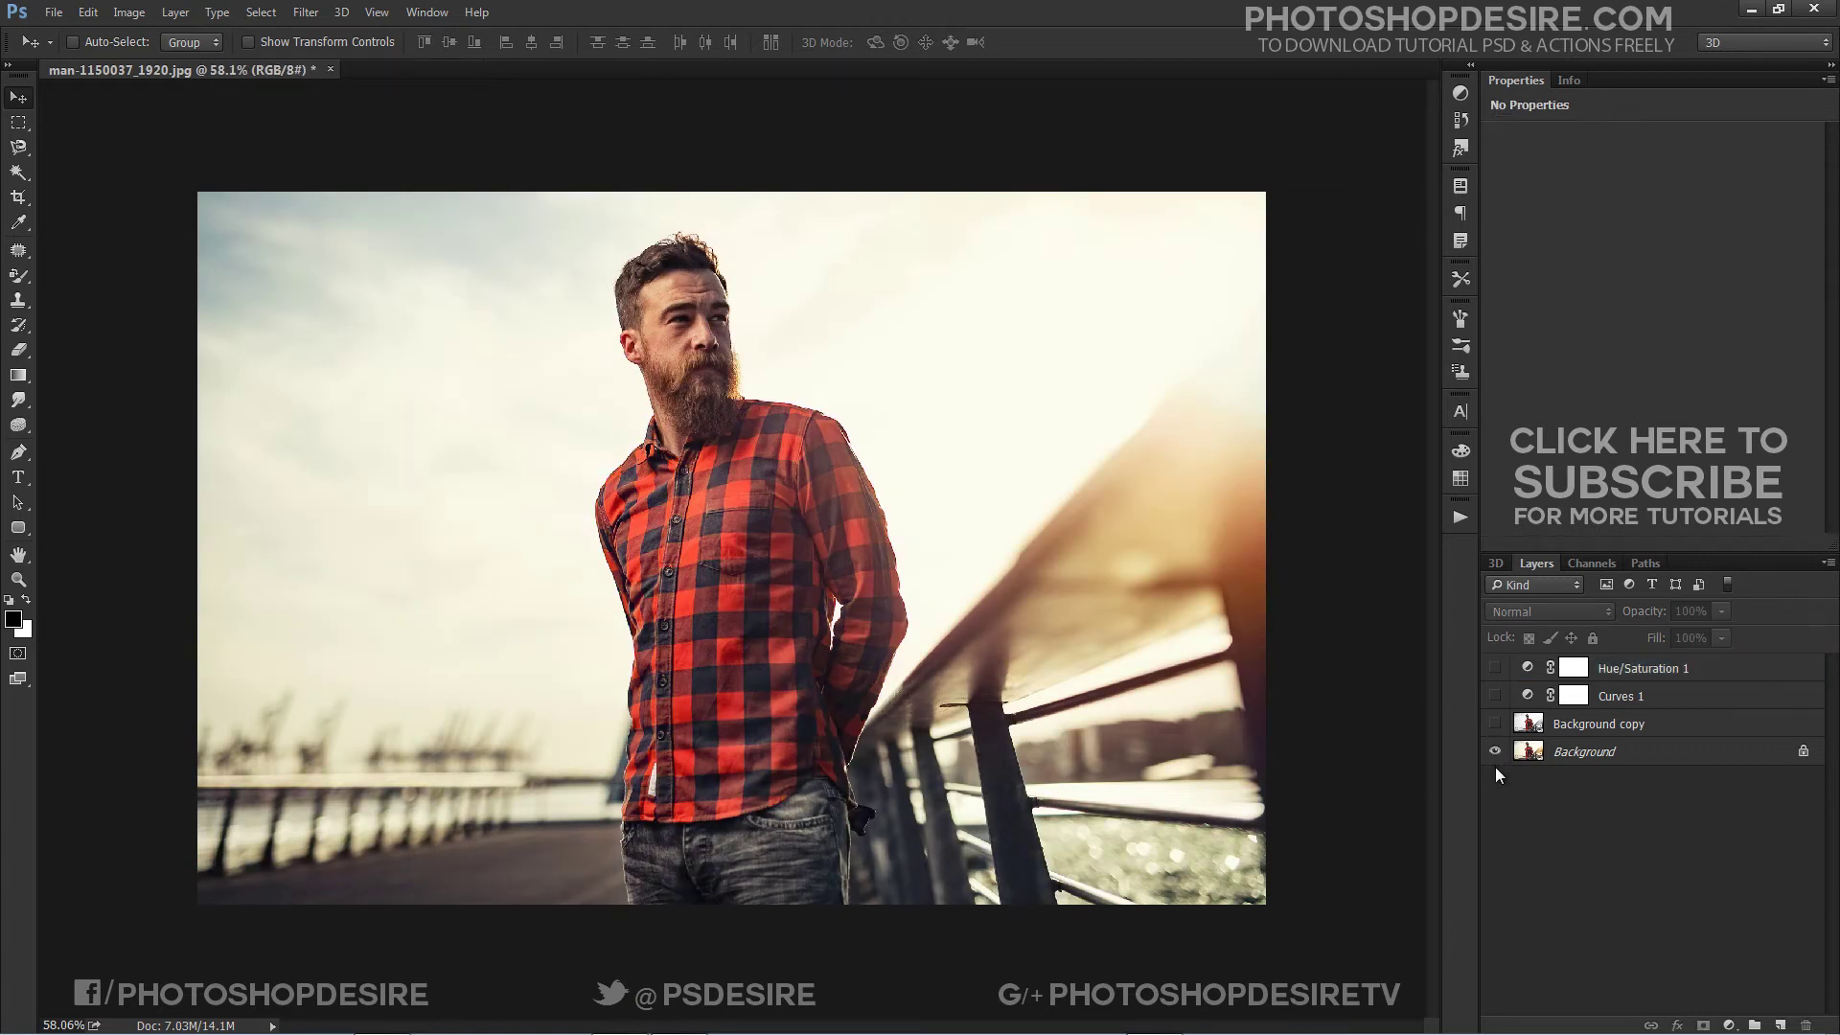
pyautogui.keyDown('alt'); pyautogui.click(1495, 751); pyautogui.keyUp('alt')
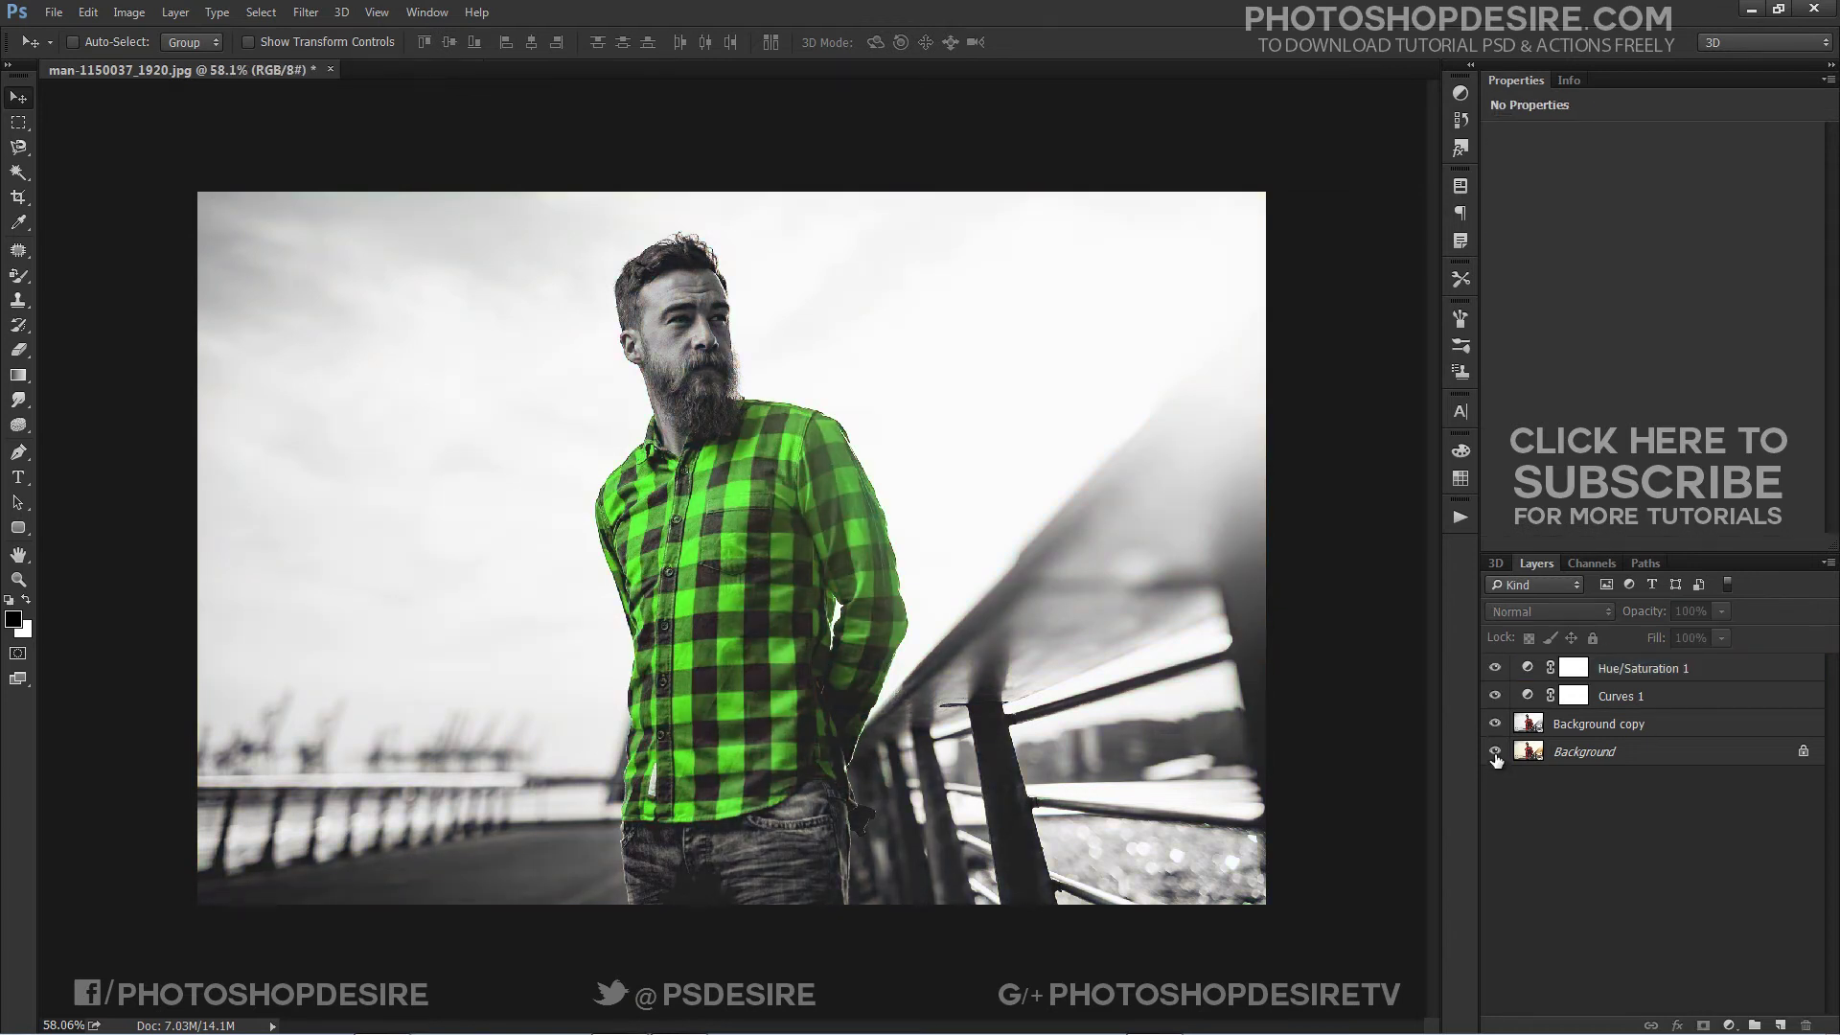
pyautogui.keyDown('alt'); pyautogui.click(1495, 751); pyautogui.keyUp('alt')
pyautogui.keyDown('alt'); pyautogui.click(1495, 751); pyautogui.keyUp('alt')
pyautogui.keyDown('alt'); pyautogui.click(1494, 751); pyautogui.keyUp('alt')
pyautogui.keyDown('alt'); pyautogui.click(1495, 751); pyautogui.keyUp('alt')
pyautogui.scroll(4, 863, 412)
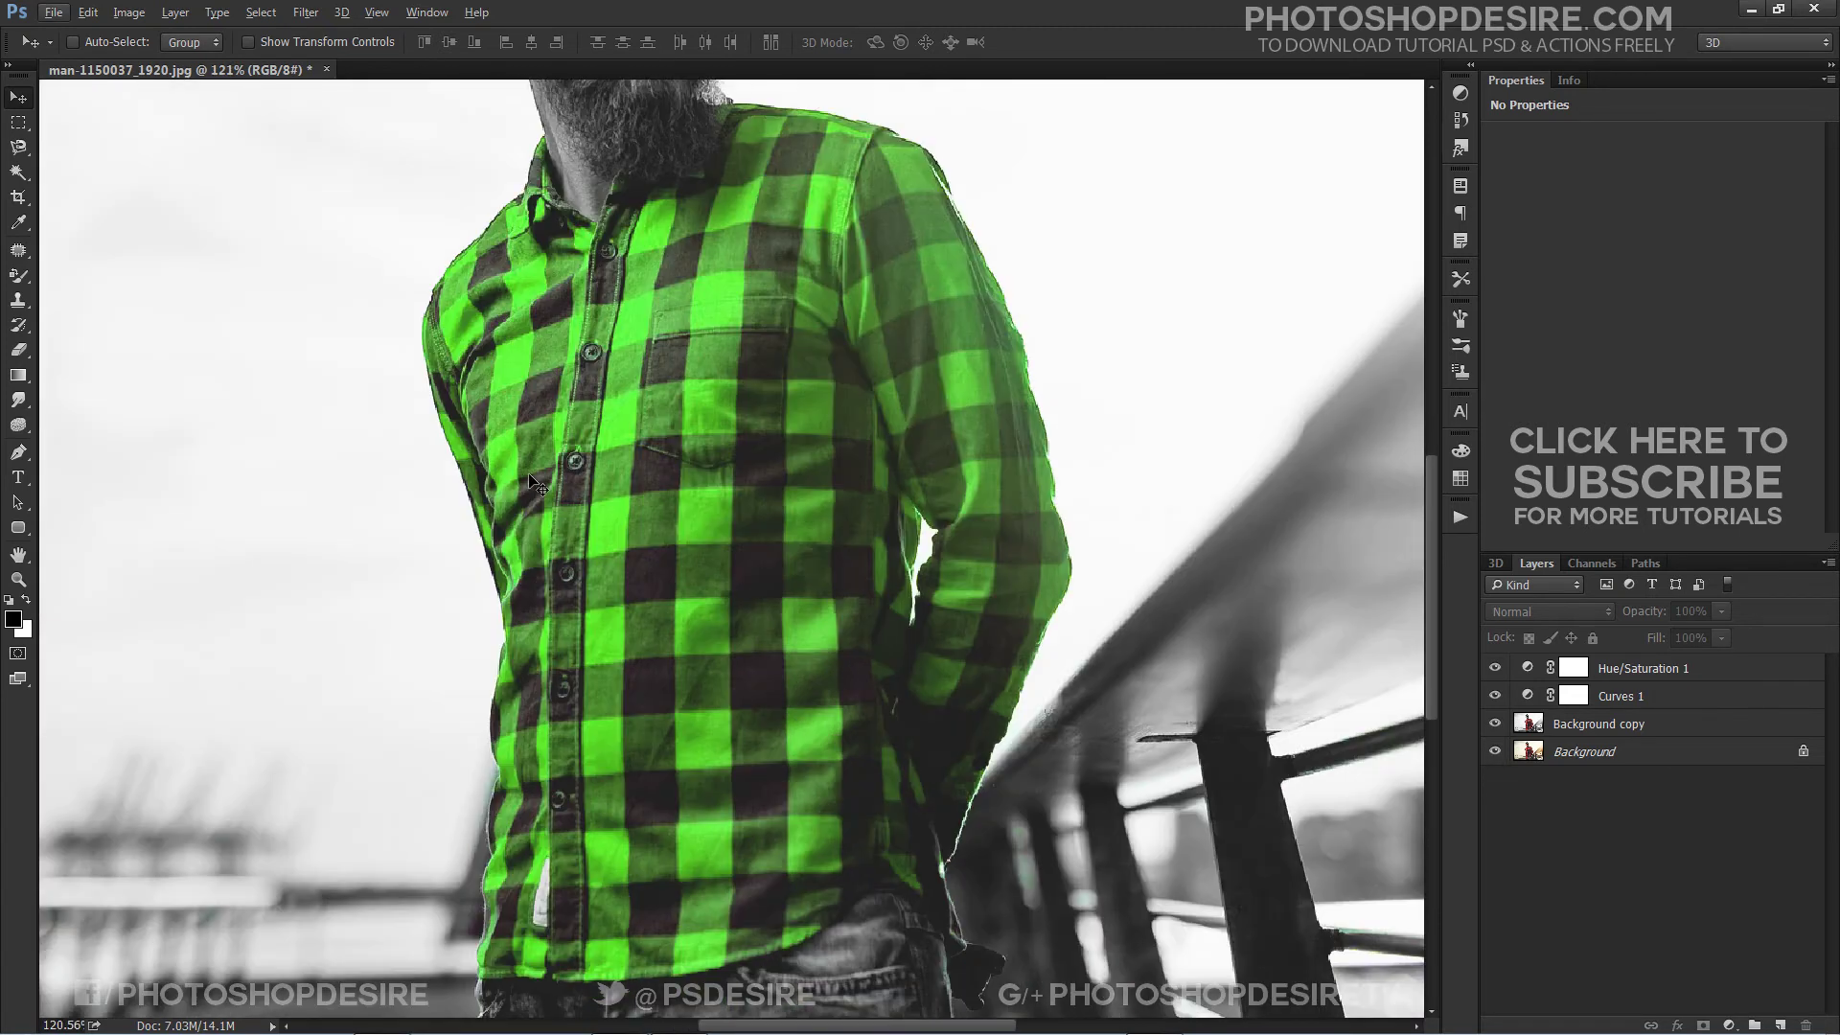
pyautogui.scroll(5, 772, 829)
pyautogui.scroll(3, 710, 393)
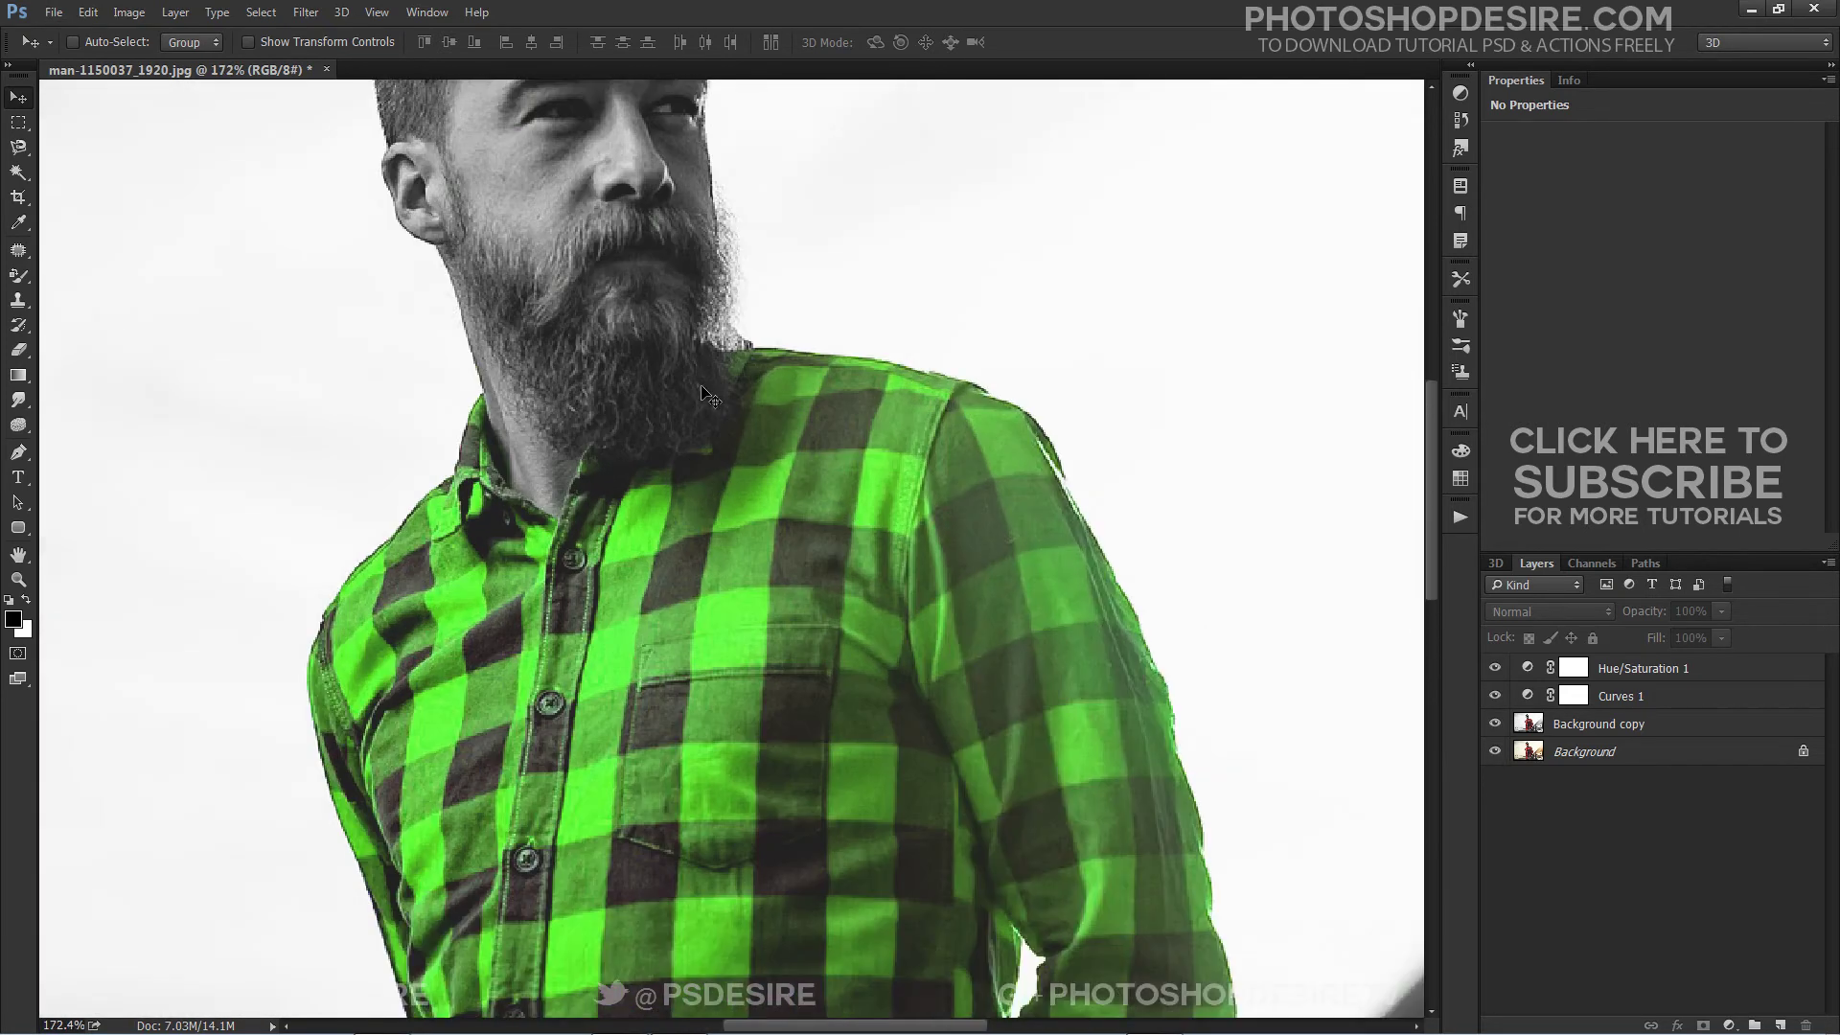
pyautogui.scroll(-5, 788, 304)
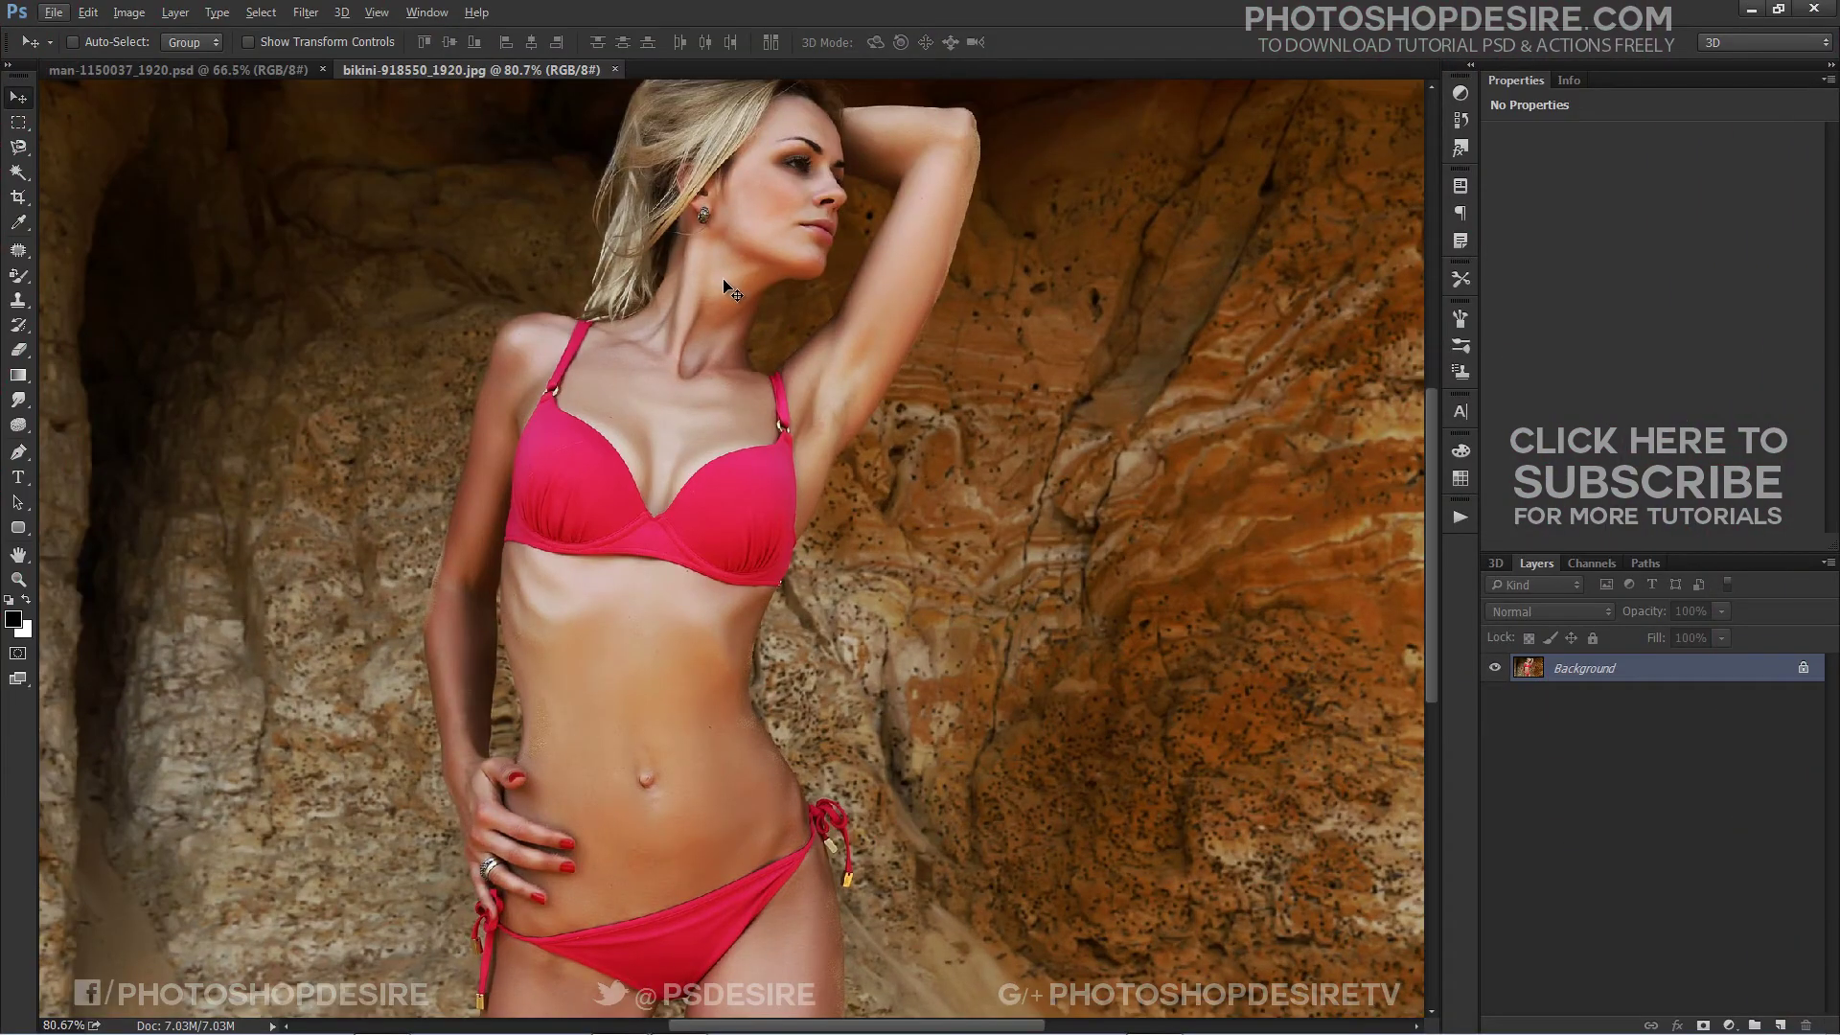
# Duplicate the Background layer of bikini-918550_1920.jpg as Background copy
pyautogui.scroll(-1, 731, 290)
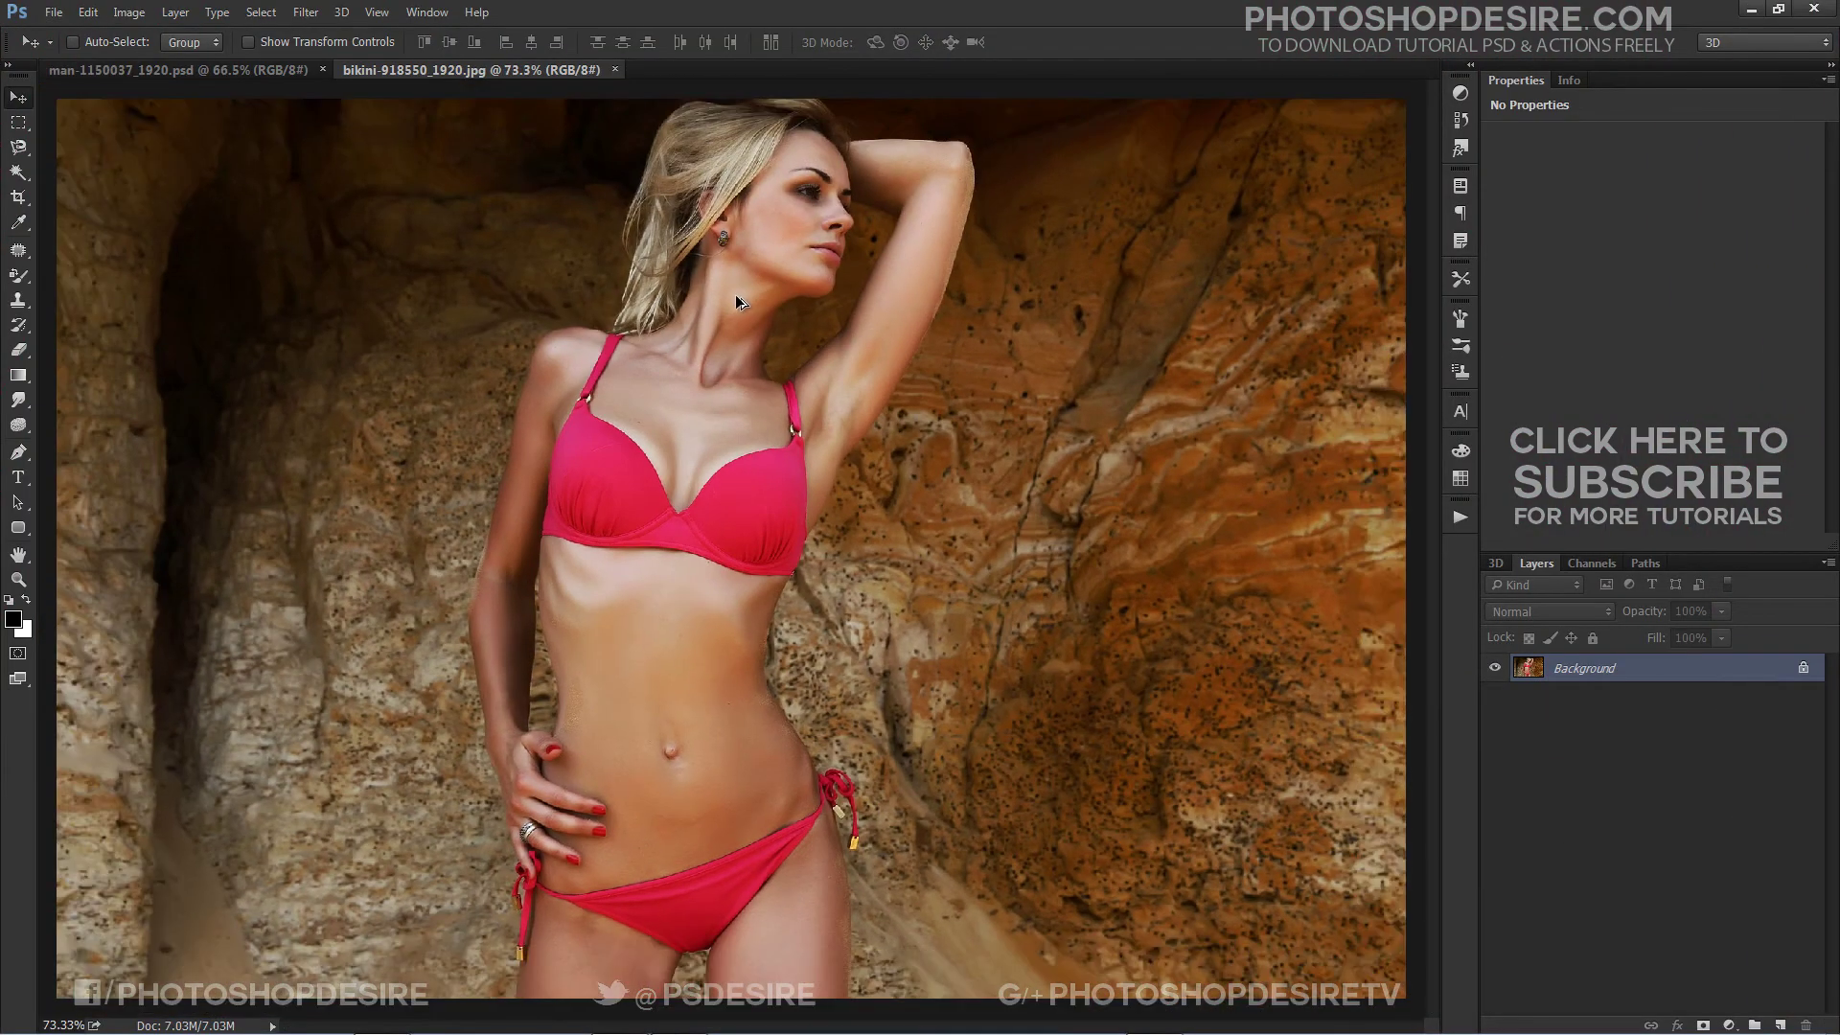
pyautogui.scroll(-1, 692, 376)
pyautogui.scroll(3, 657, 357)
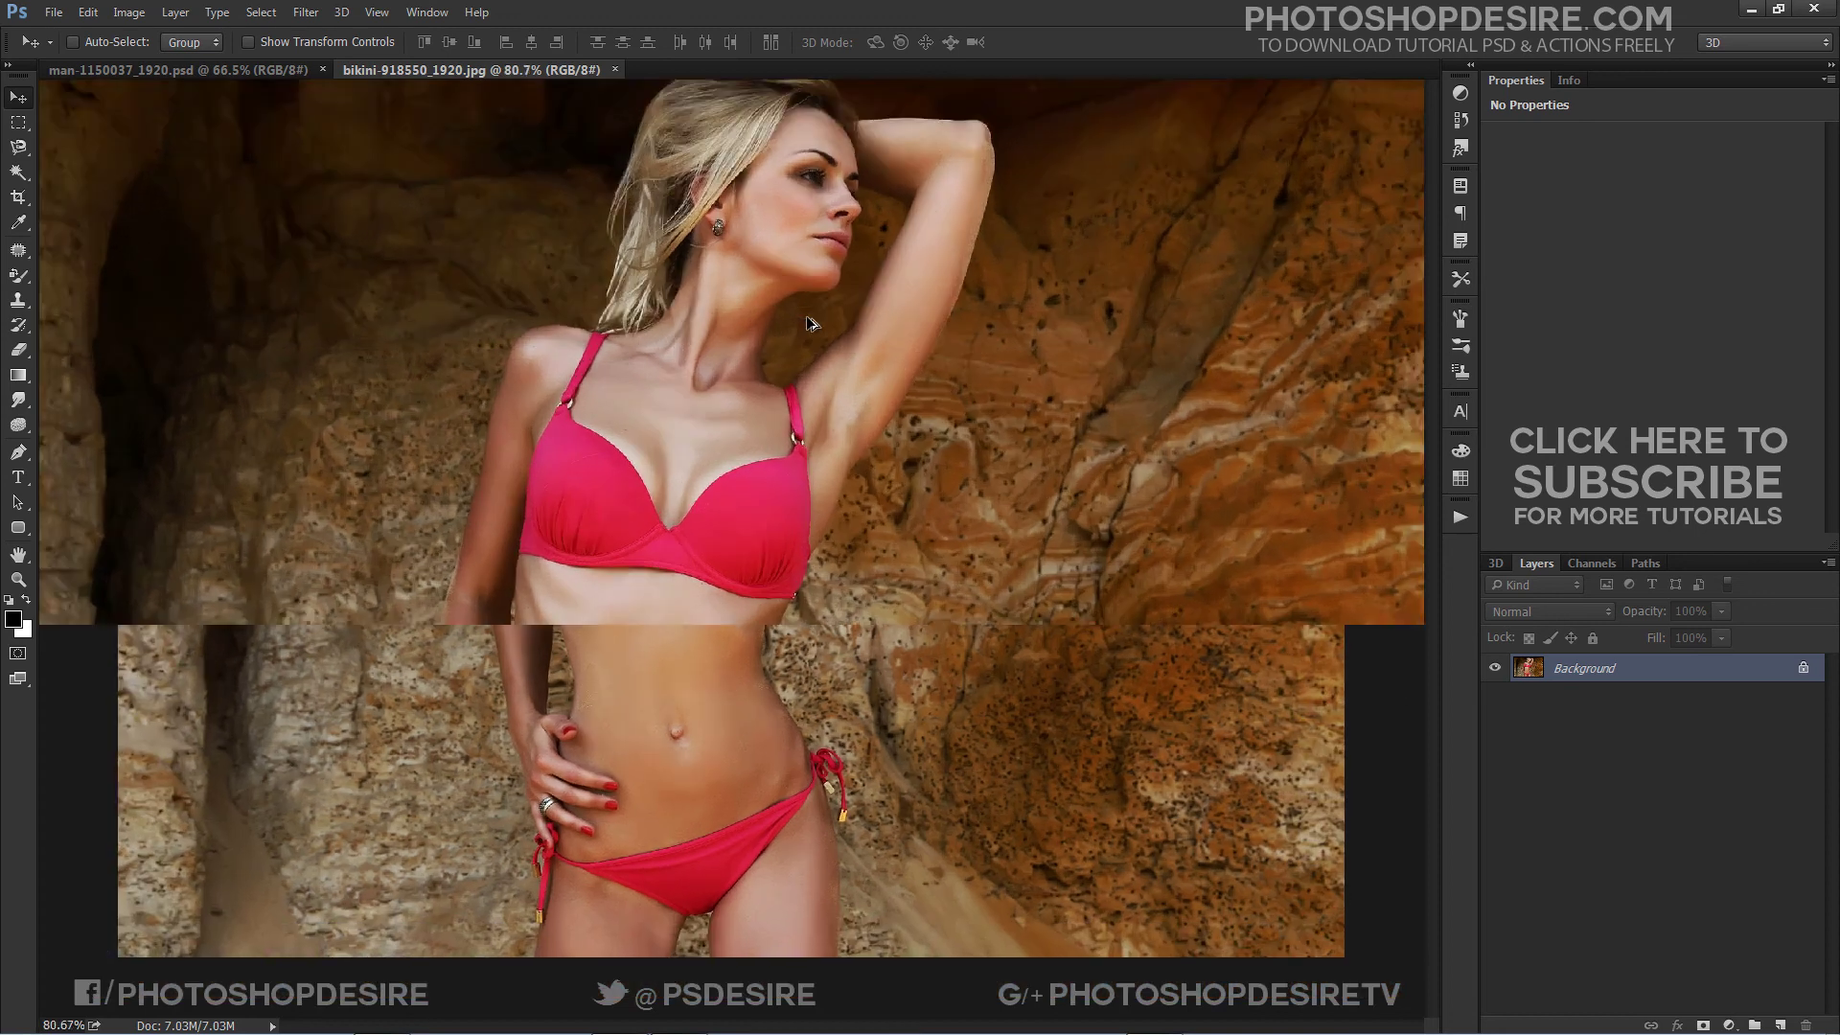
pyautogui.scroll(3, 832, 363)
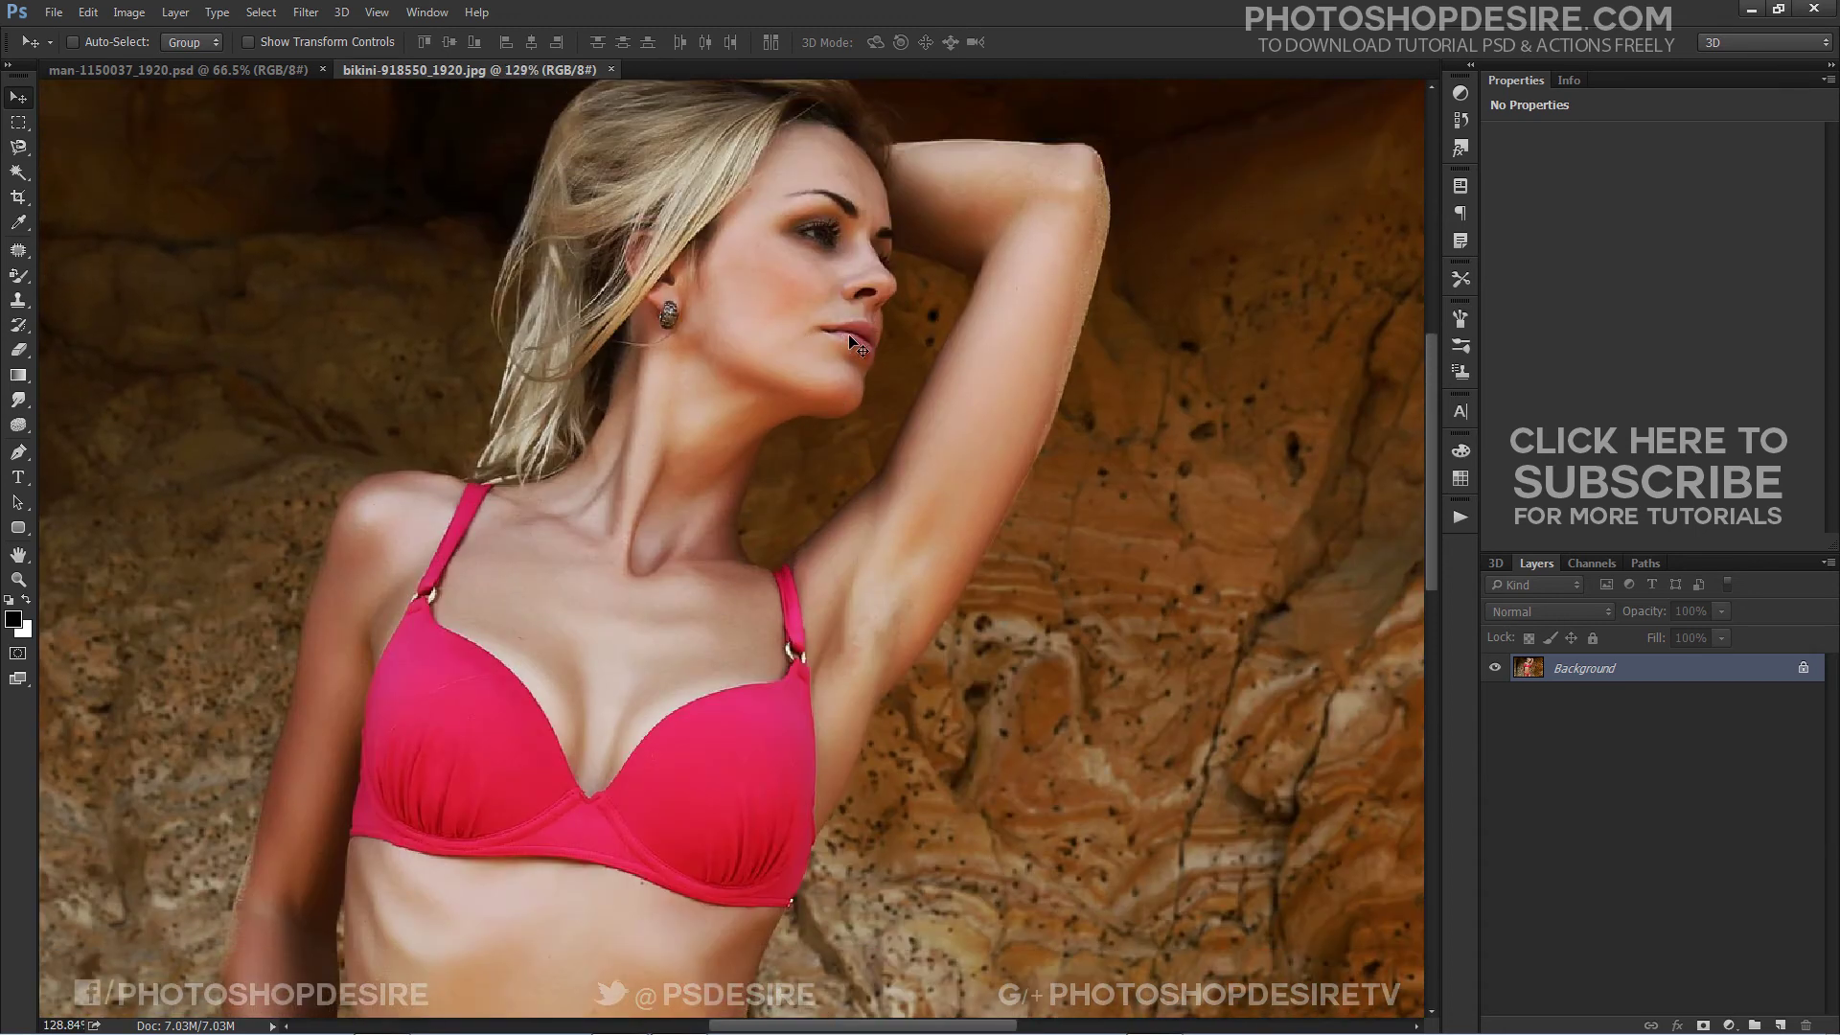
pyautogui.scroll(-3, 460, 806)
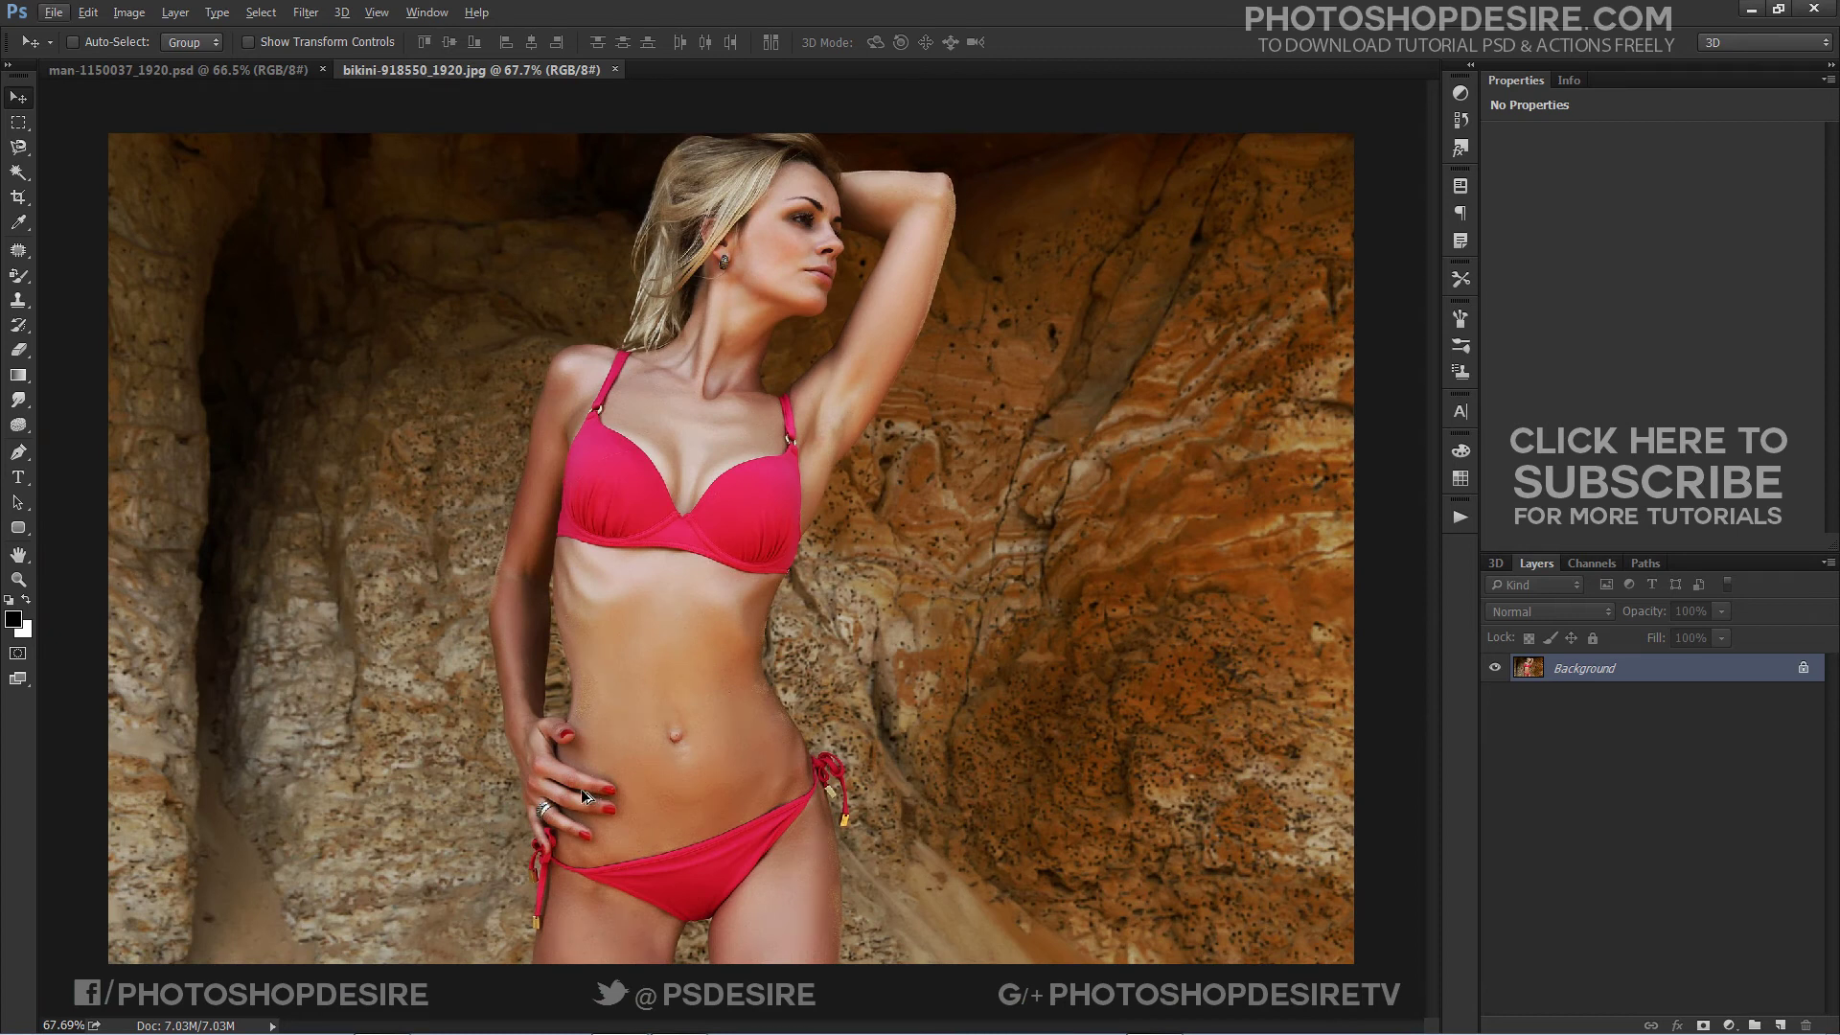
pyautogui.scroll(-1, 640, 608)
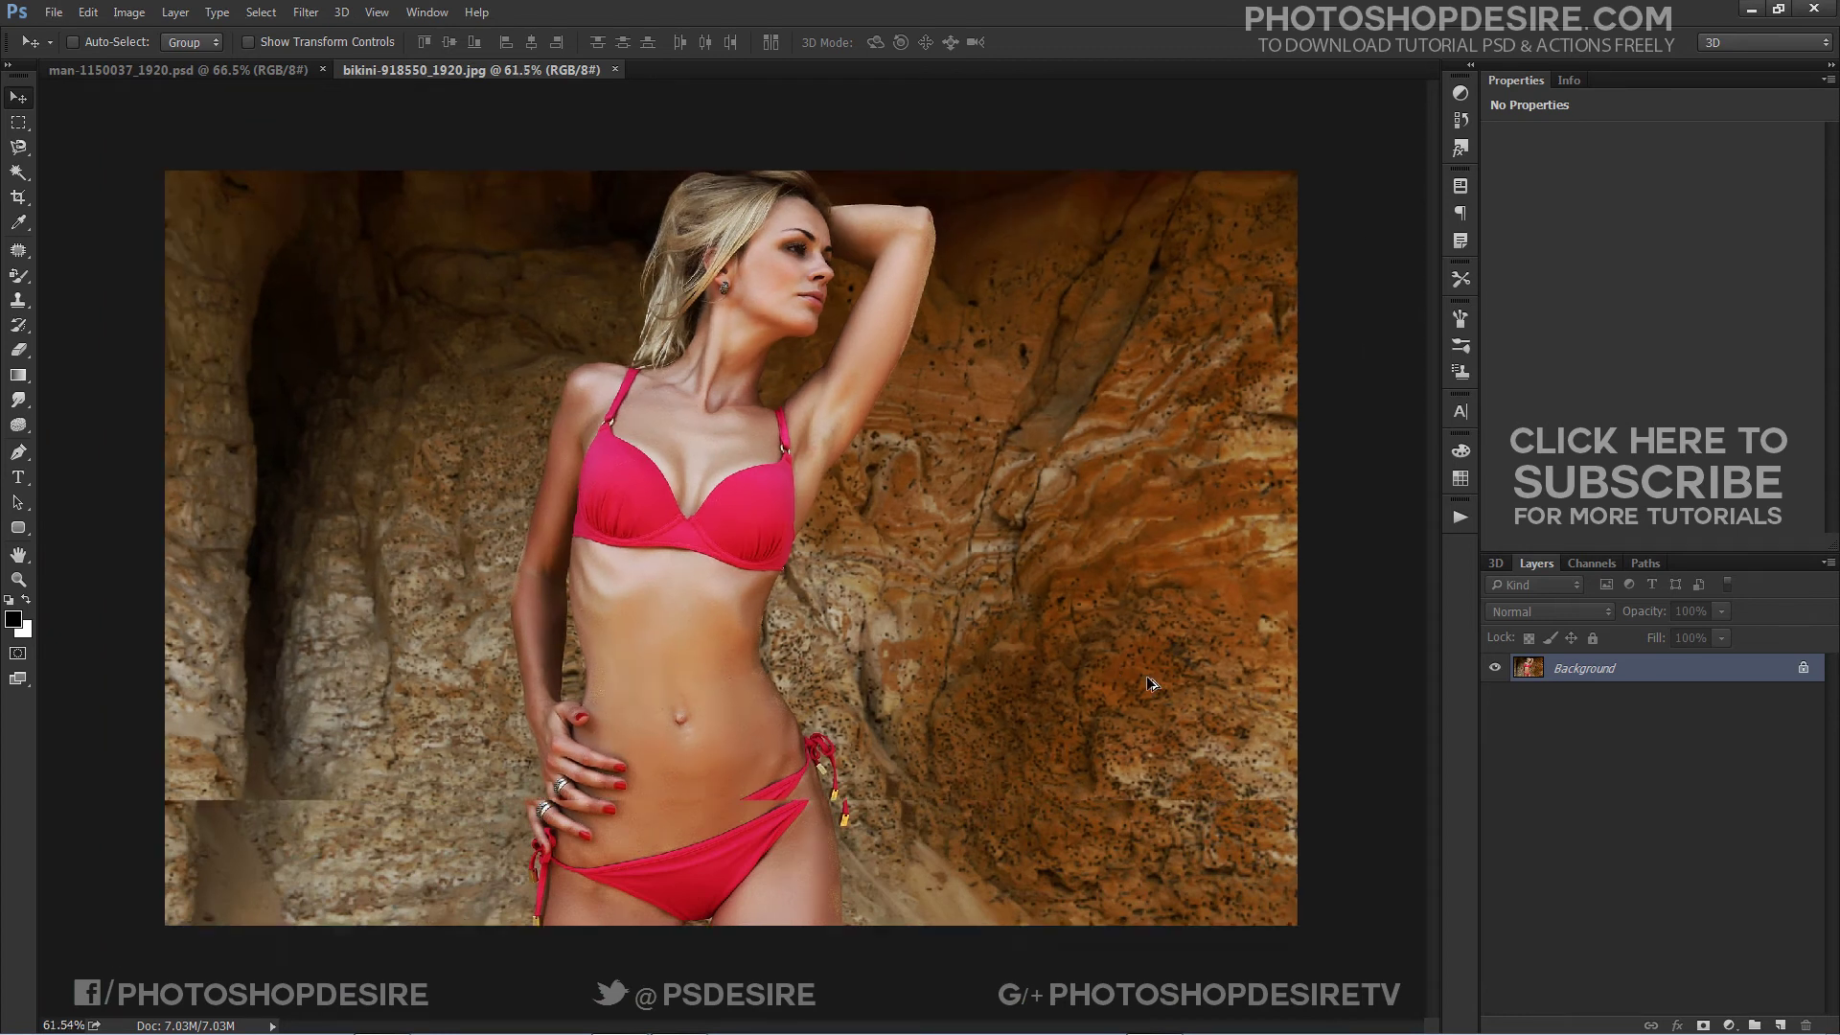
pyautogui.rightClick(1593, 672)
pyautogui.click(1629, 697)
pyautogui.press('Return')
# Enlarge the Color Replacement brush to 500 and desaturate the dark rock wall in the photo's upper-left area
pyautogui.press('b')
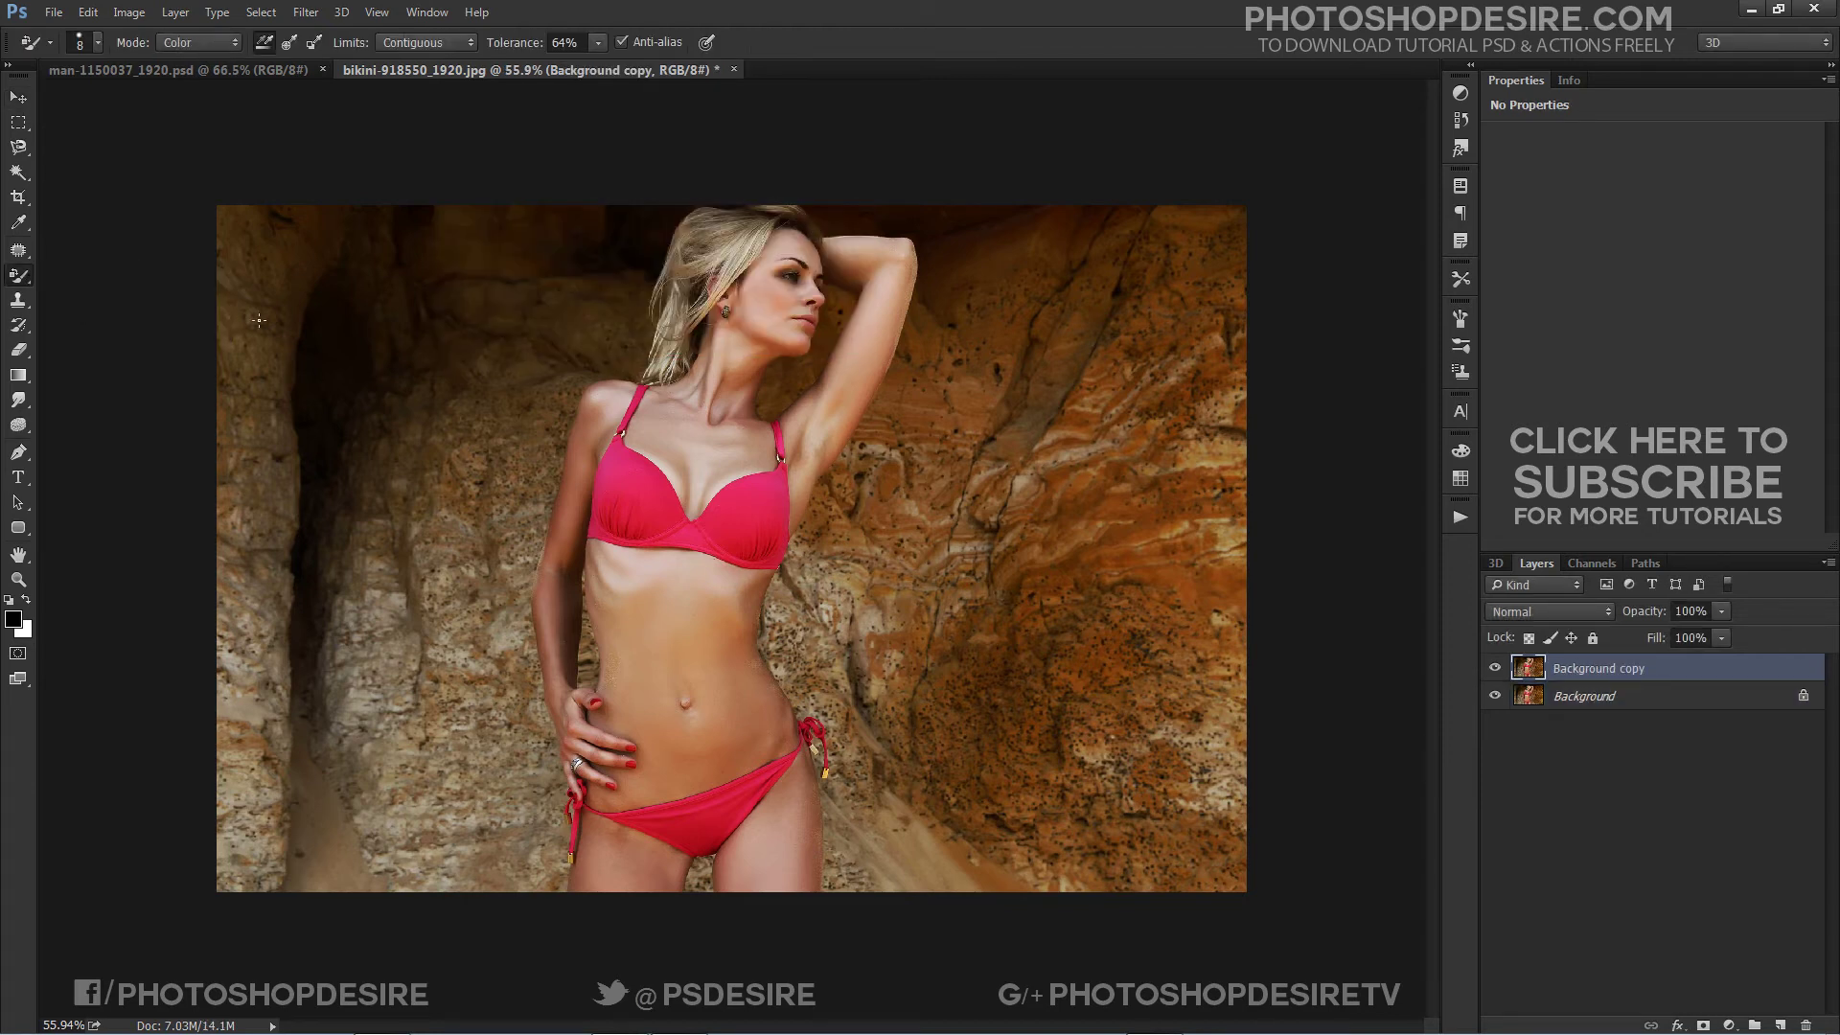
pyautogui.scroll(2, 412, 235)
pyautogui.press(']')
pyautogui.press(']')
pyautogui.press(']')
pyautogui.press(']')
pyautogui.press(']')
pyautogui.press(']')
pyautogui.press(']')
pyautogui.press(']')
pyautogui.press(']')
pyautogui.press(']')
pyautogui.moveTo(222, 220)
pyautogui.mouseDown()
pyautogui.moveTo(199, 537)
pyautogui.moveTo(125, 397)
pyautogui.moveTo(482, 350)
pyautogui.moveTo(422, 576)
pyautogui.mouseUp()
pyautogui.scroll(2, 423, 576)
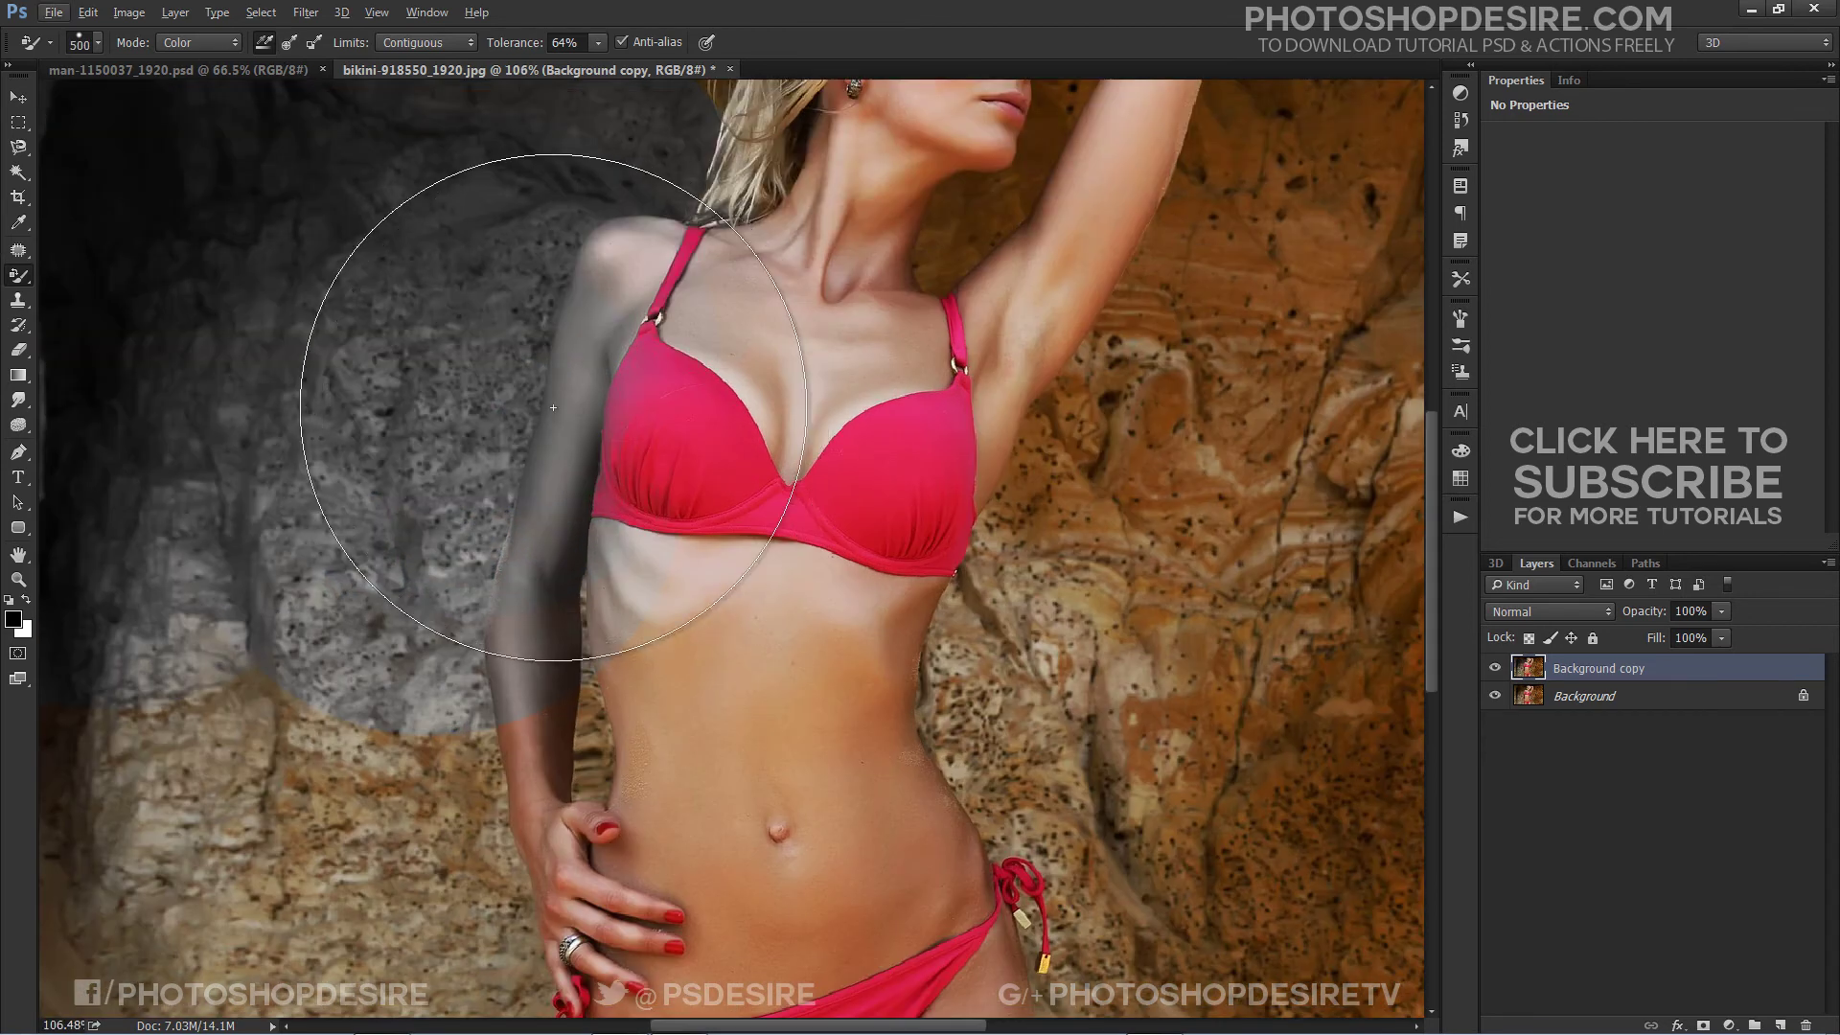
# Set the brush size to 175 and Tolerance to 27%, and paint the woman's lowered arm and midriff gray
pyautogui.press('[')
pyautogui.press('[')
pyautogui.press('[')
pyautogui.press('[')
pyautogui.press('[')
pyautogui.moveTo(518, 316); pyautogui.dragTo(567, 422)
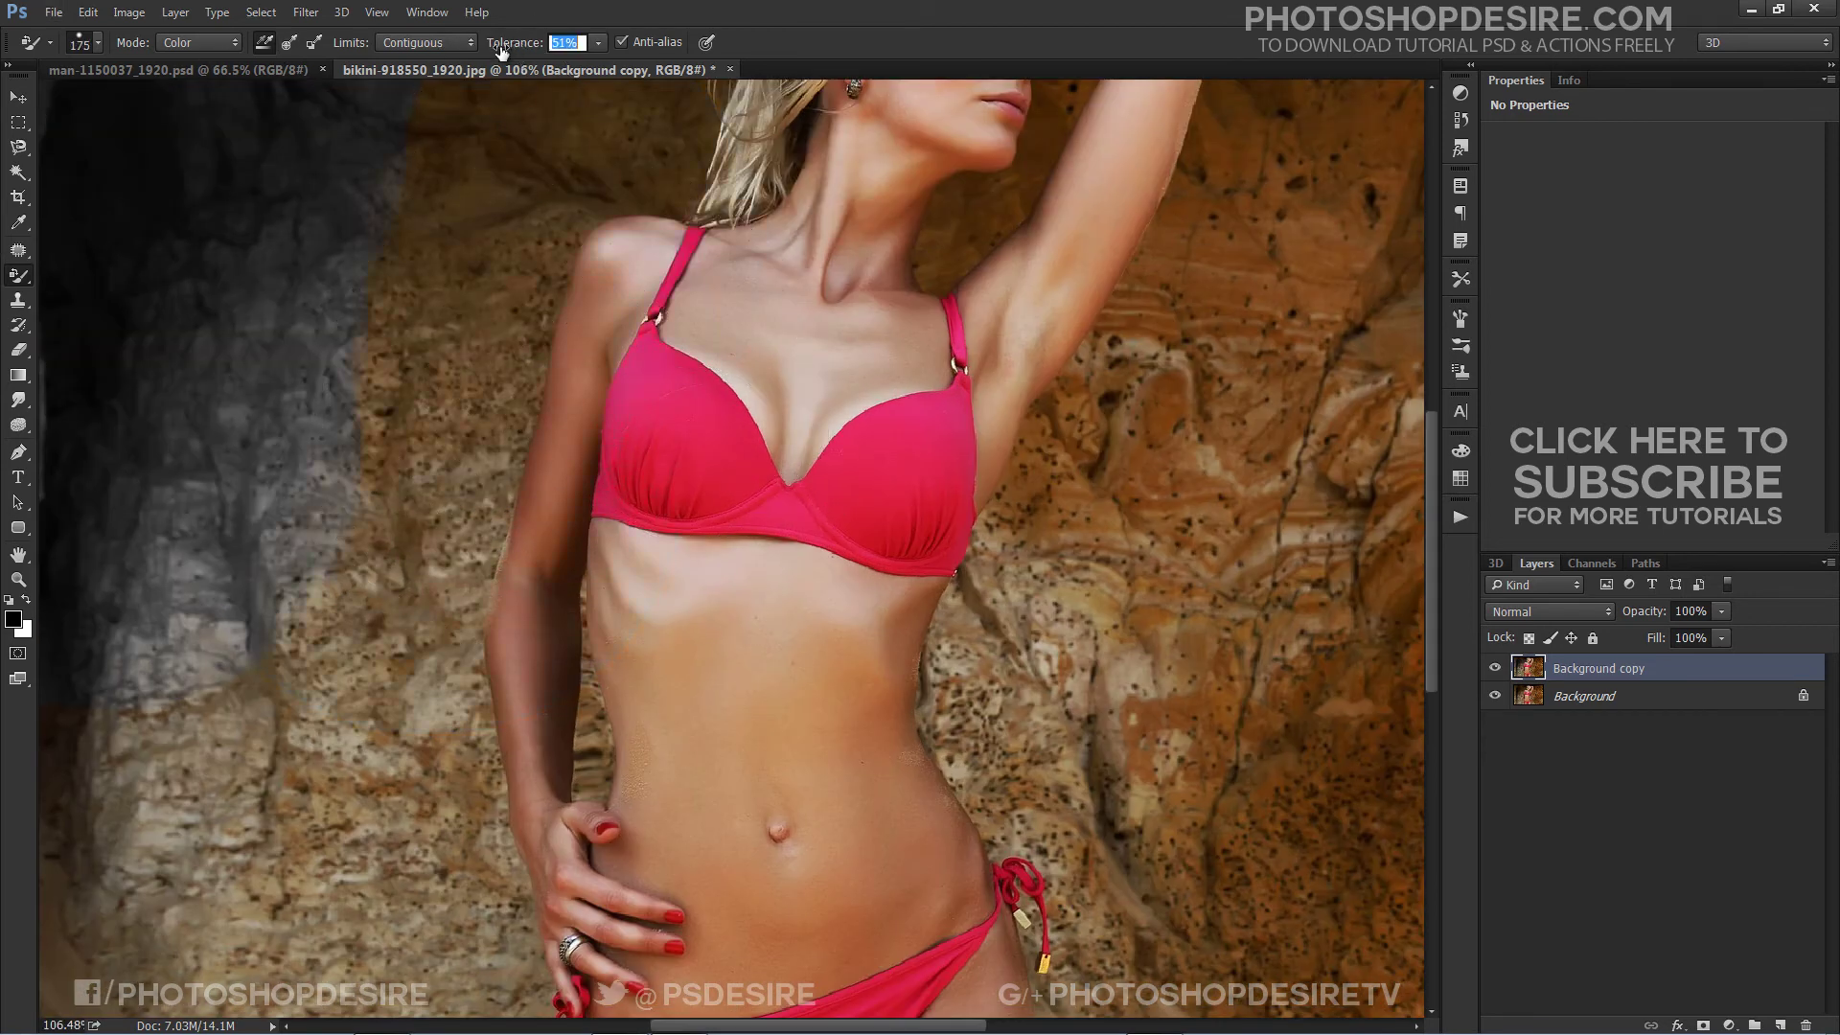
pyautogui.moveTo(500, 52); pyautogui.dragTo(486, 52)
pyautogui.moveTo(599, 282); pyautogui.dragTo(532, 661)
pyautogui.moveTo(595, 278)
pyautogui.mouseDown()
pyautogui.moveTo(556, 697)
pyautogui.moveTo(707, 738)
pyautogui.moveTo(542, 617)
pyautogui.moveTo(834, 738)
pyautogui.moveTo(920, 728)
pyautogui.mouseUp()
# Desaturate the woman's thighs and the rock wall beside her, extending toward the photo's right edge
pyautogui.scroll(-5, 657, 739)
pyautogui.moveTo(633, 795)
pyautogui.mouseDown()
pyautogui.moveTo(575, 911)
pyautogui.moveTo(716, 853)
pyautogui.moveTo(777, 912)
pyautogui.moveTo(1028, 897)
pyautogui.moveTo(1001, 685)
pyautogui.moveTo(946, 779)
pyautogui.moveTo(1074, 875)
pyautogui.moveTo(1383, 880)
pyautogui.moveTo(1333, 295)
pyautogui.moveTo(1345, 700)
pyautogui.moveTo(1143, 672)
pyautogui.moveTo(1009, 412)
pyautogui.moveTo(1192, 468)
pyautogui.moveTo(1037, 561)
pyautogui.moveTo(964, 547)
pyautogui.moveTo(1214, 440)
pyautogui.mouseUp()
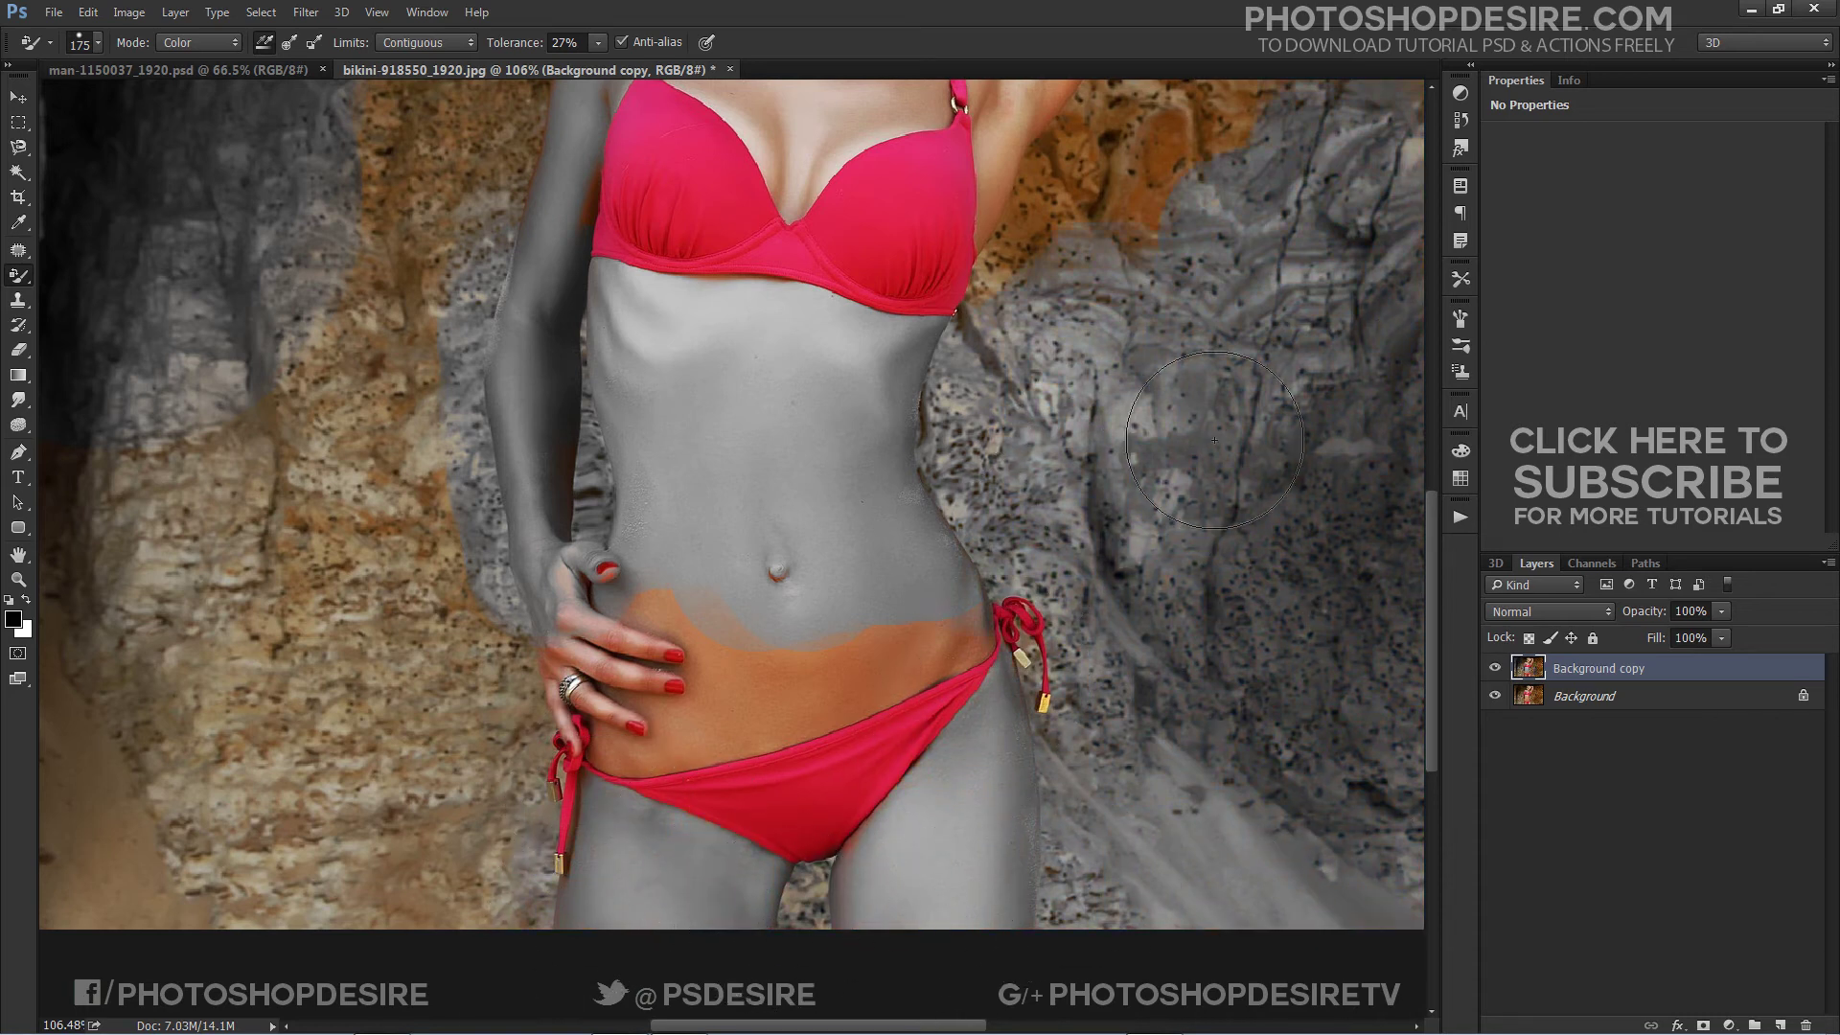
pyautogui.scroll(3, 1214, 440)
pyautogui.scroll(-3, 1214, 440)
pyautogui.scroll(3, 1024, 287)
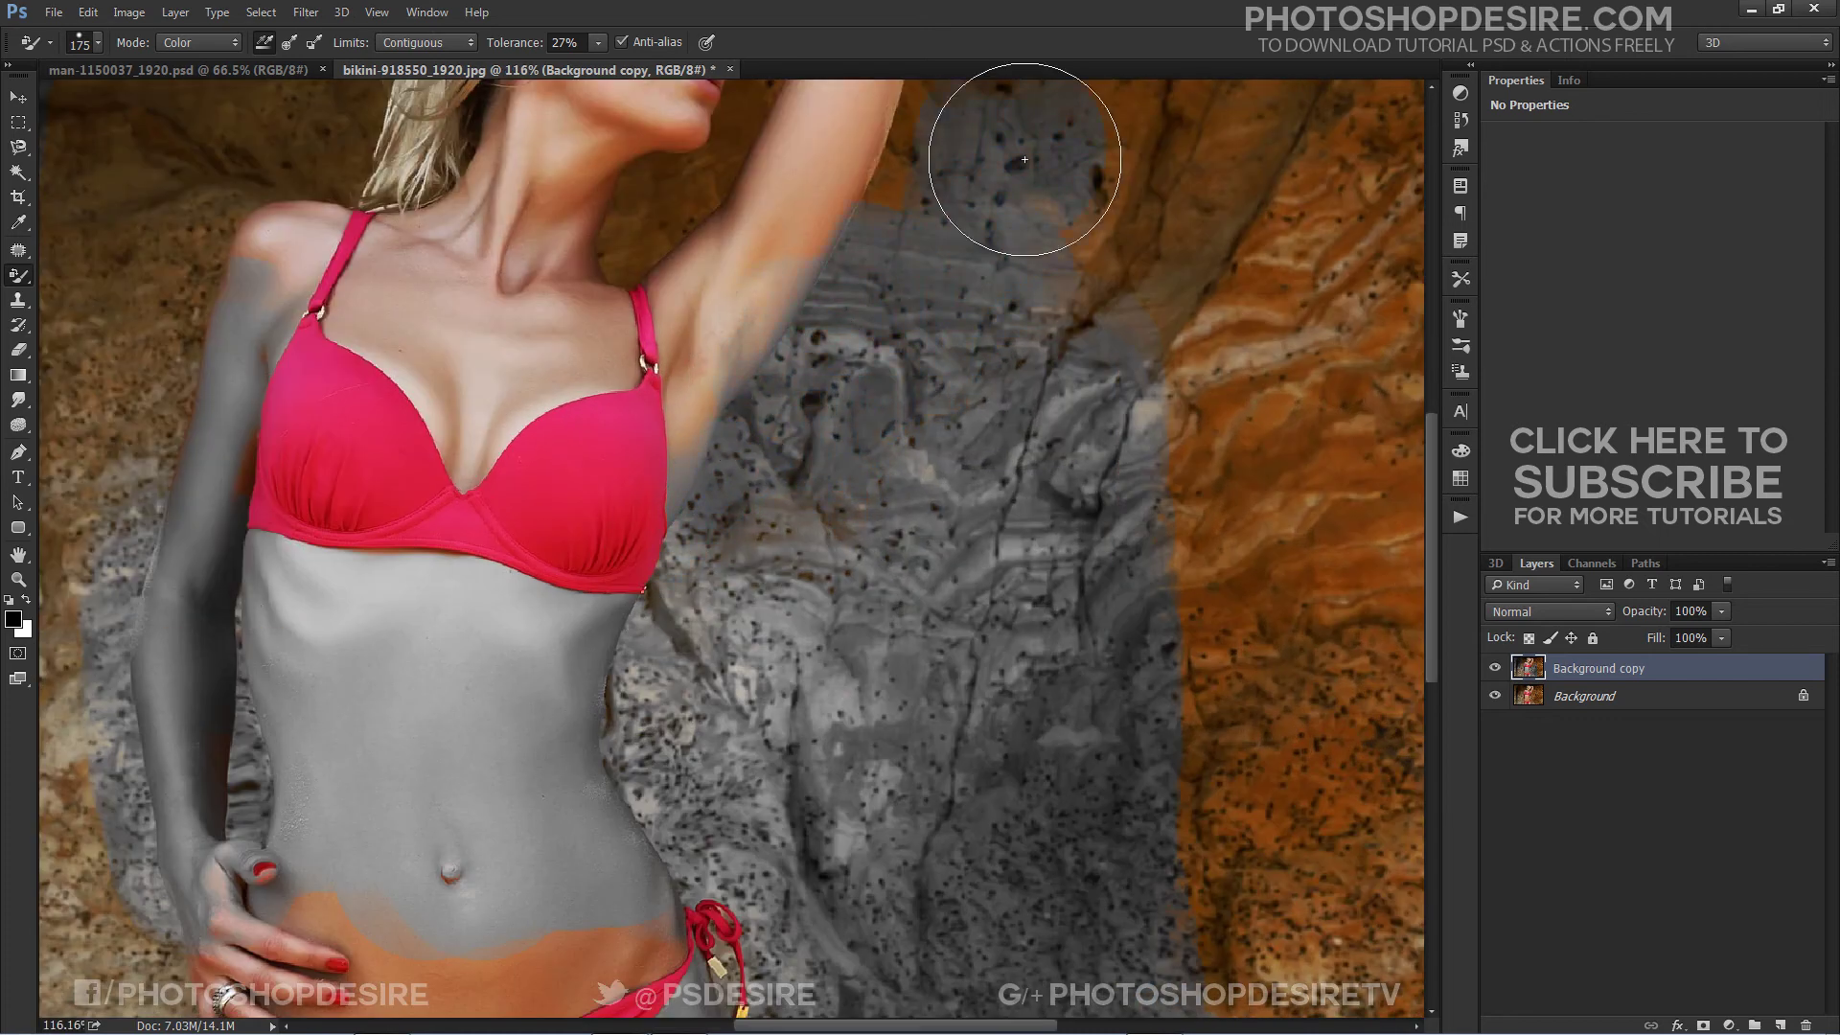
pyautogui.scroll(-3, 1307, 658)
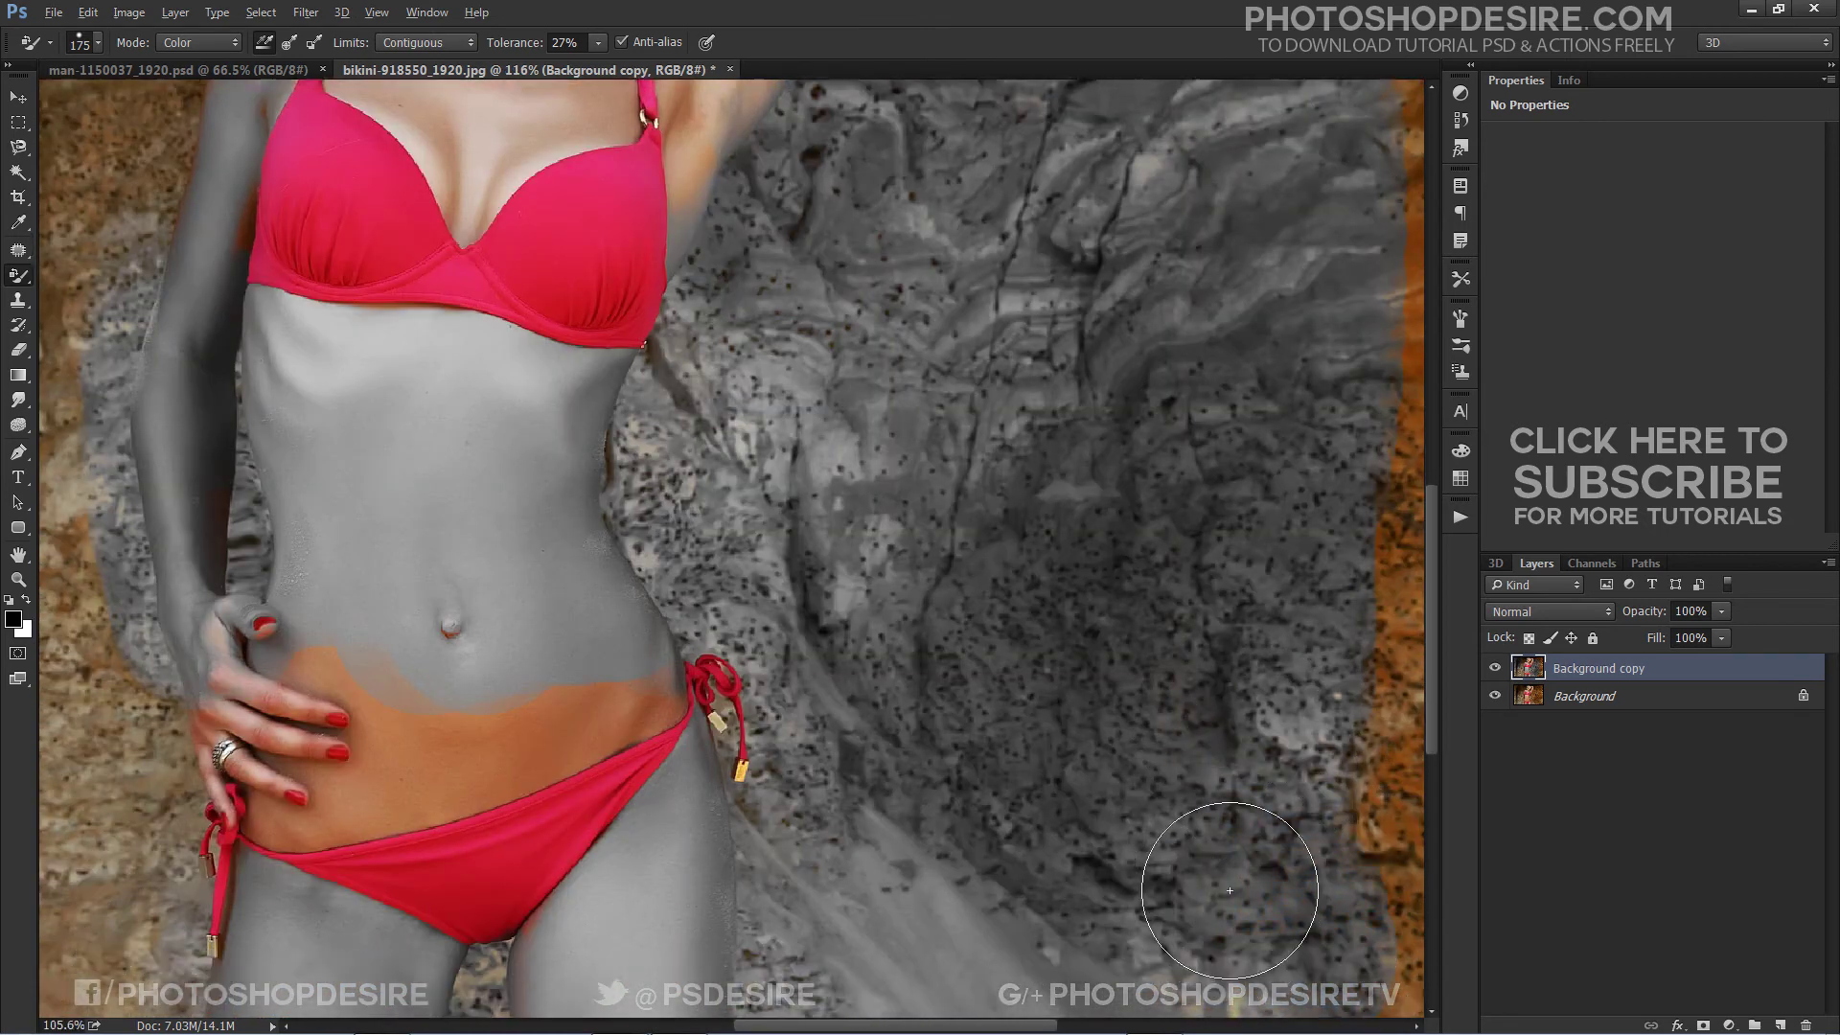
pyautogui.scroll(-3, 1229, 890)
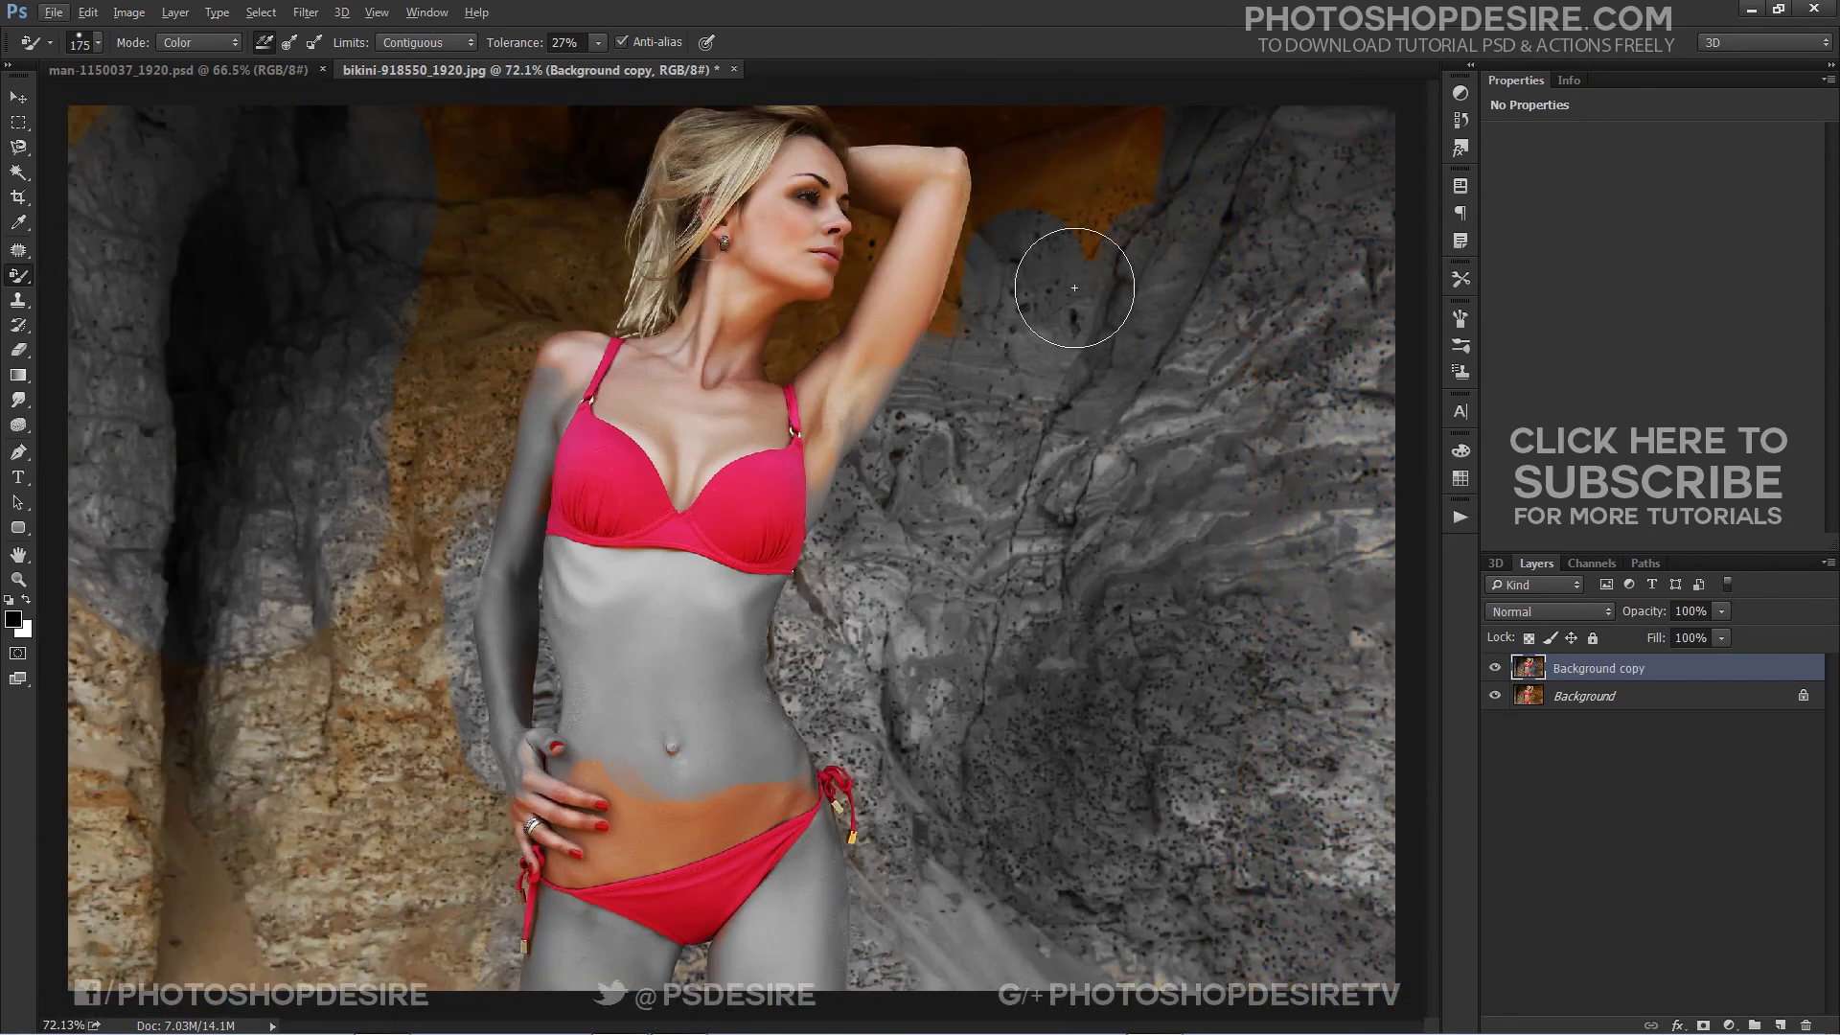
# Desaturate the upper rock, hair, face, neck, chest and raised arm, reducing the brush size to 80 for the finer areas
pyautogui.moveTo(1074, 288)
pyautogui.mouseDown()
pyautogui.moveTo(978, 277)
pyautogui.moveTo(950, 229)
pyautogui.moveTo(1038, 145)
pyautogui.moveTo(887, 97)
pyautogui.moveTo(608, 228)
pyautogui.moveTo(669, 271)
pyautogui.moveTo(677, 319)
pyautogui.moveTo(635, 390)
pyautogui.mouseUp()
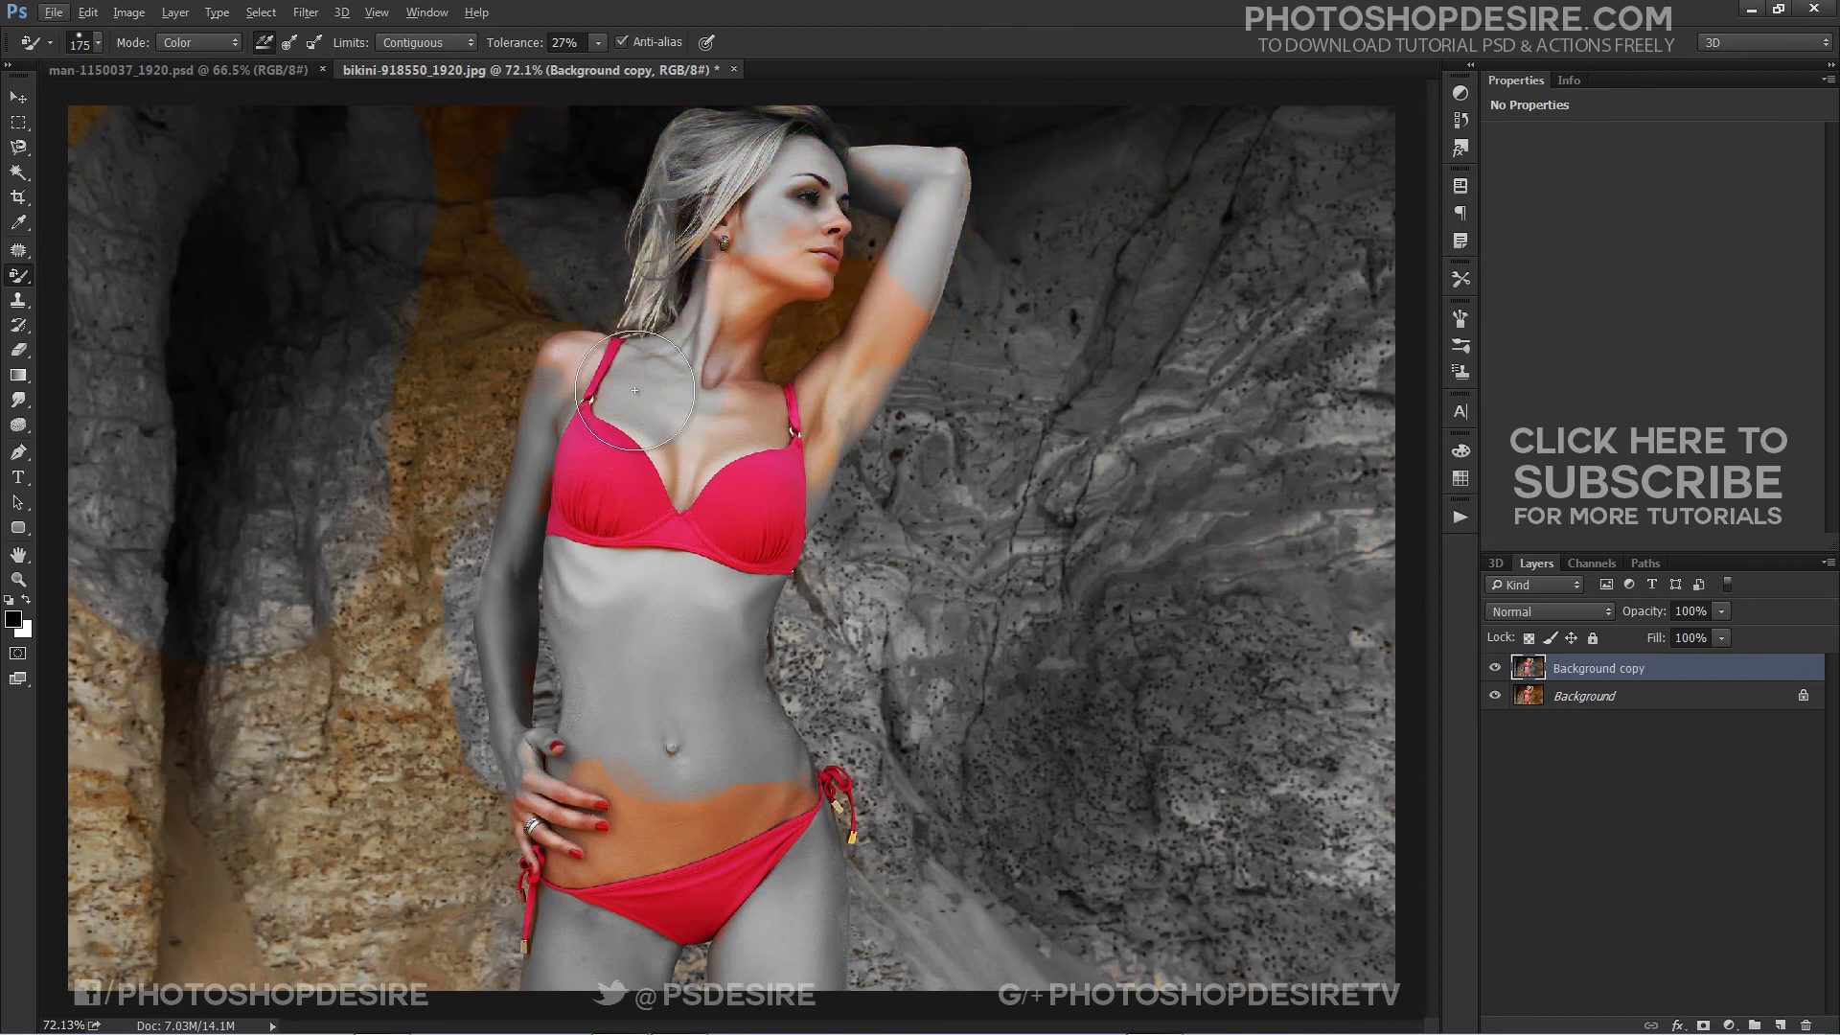
pyautogui.scroll(3, 604, 163)
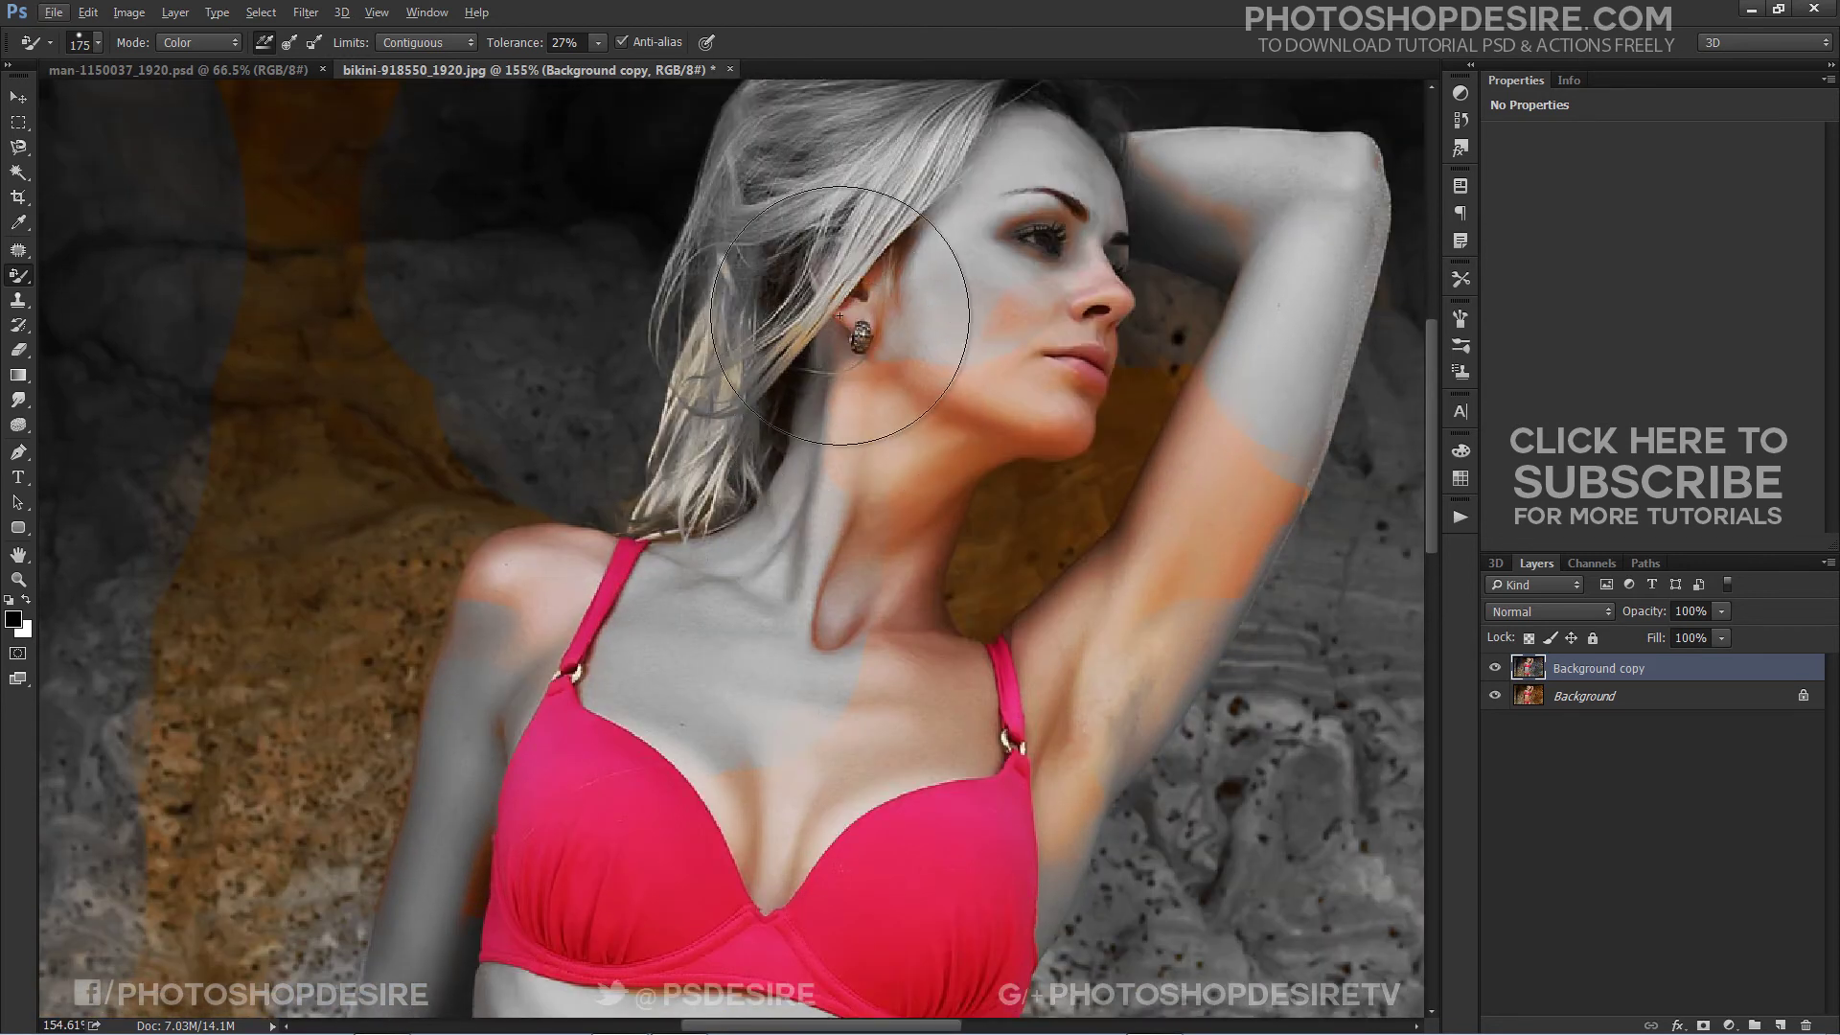
pyautogui.moveTo(840, 315)
pyautogui.mouseDown()
pyautogui.moveTo(880, 440)
pyautogui.moveTo(792, 536)
pyautogui.mouseUp()
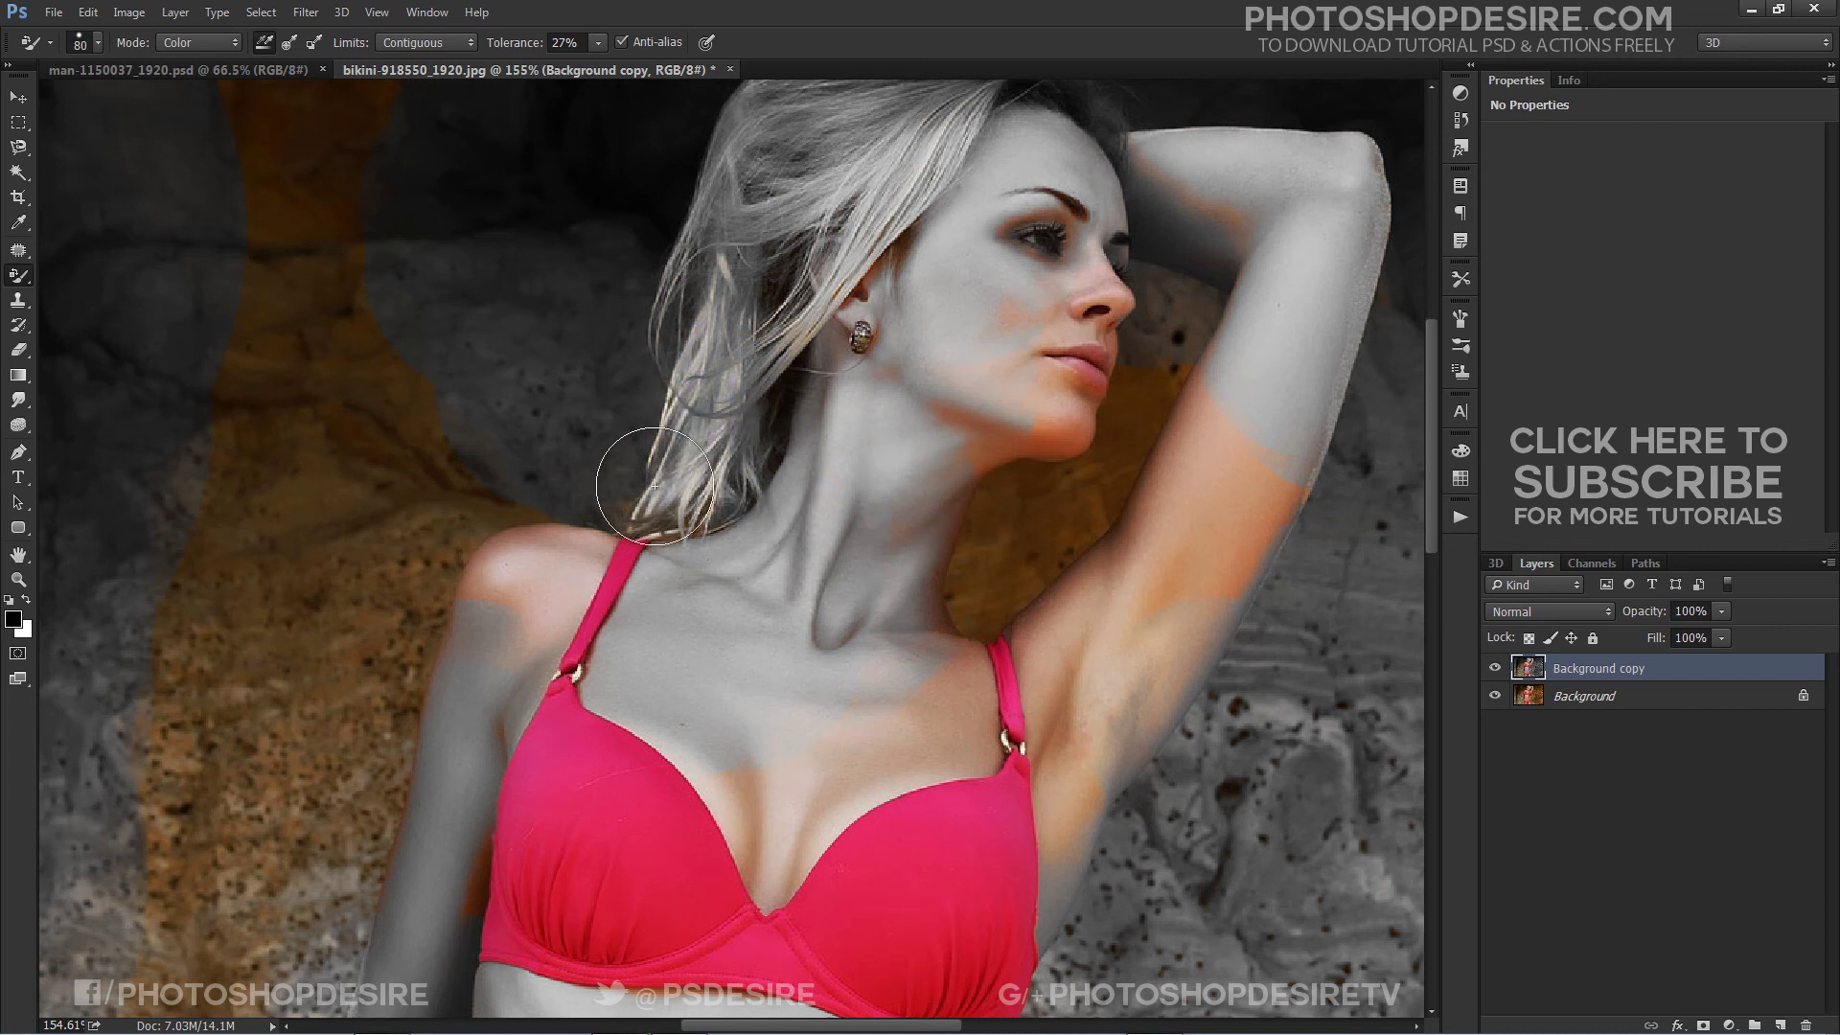
pyautogui.moveTo(757, 728)
pyautogui.mouseDown()
pyautogui.moveTo(763, 907)
pyautogui.moveTo(705, 761)
pyautogui.moveTo(948, 709)
pyautogui.moveTo(972, 746)
pyautogui.moveTo(941, 635)
pyautogui.moveTo(1240, 441)
pyautogui.moveTo(1207, 413)
pyautogui.moveTo(1131, 605)
pyautogui.moveTo(1223, 608)
pyautogui.mouseUp()
pyautogui.moveTo(848, 306)
pyautogui.mouseDown()
pyautogui.moveTo(894, 310)
pyautogui.moveTo(820, 419)
pyautogui.moveTo(1009, 383)
pyautogui.mouseUp()
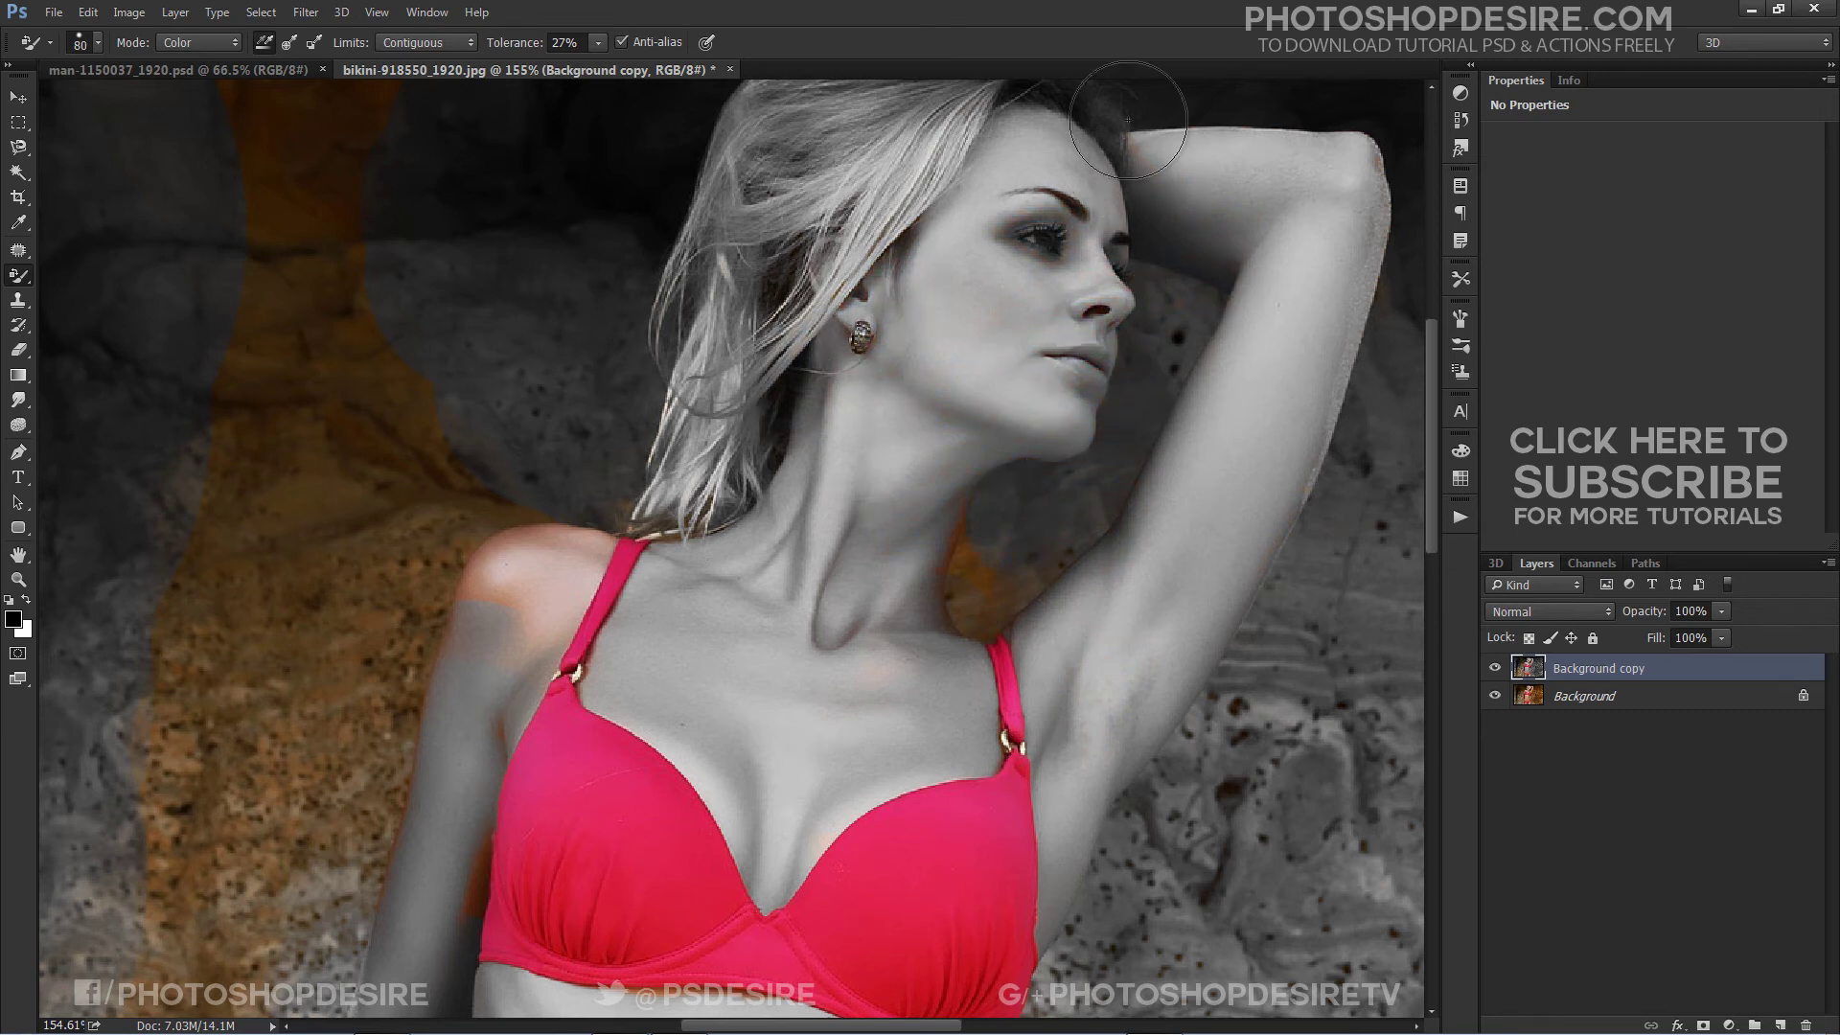
# Paint over the remaining color on the woman's shoulder and the orange rock between it and the dark wall
pyautogui.scroll(3, 1170, 390)
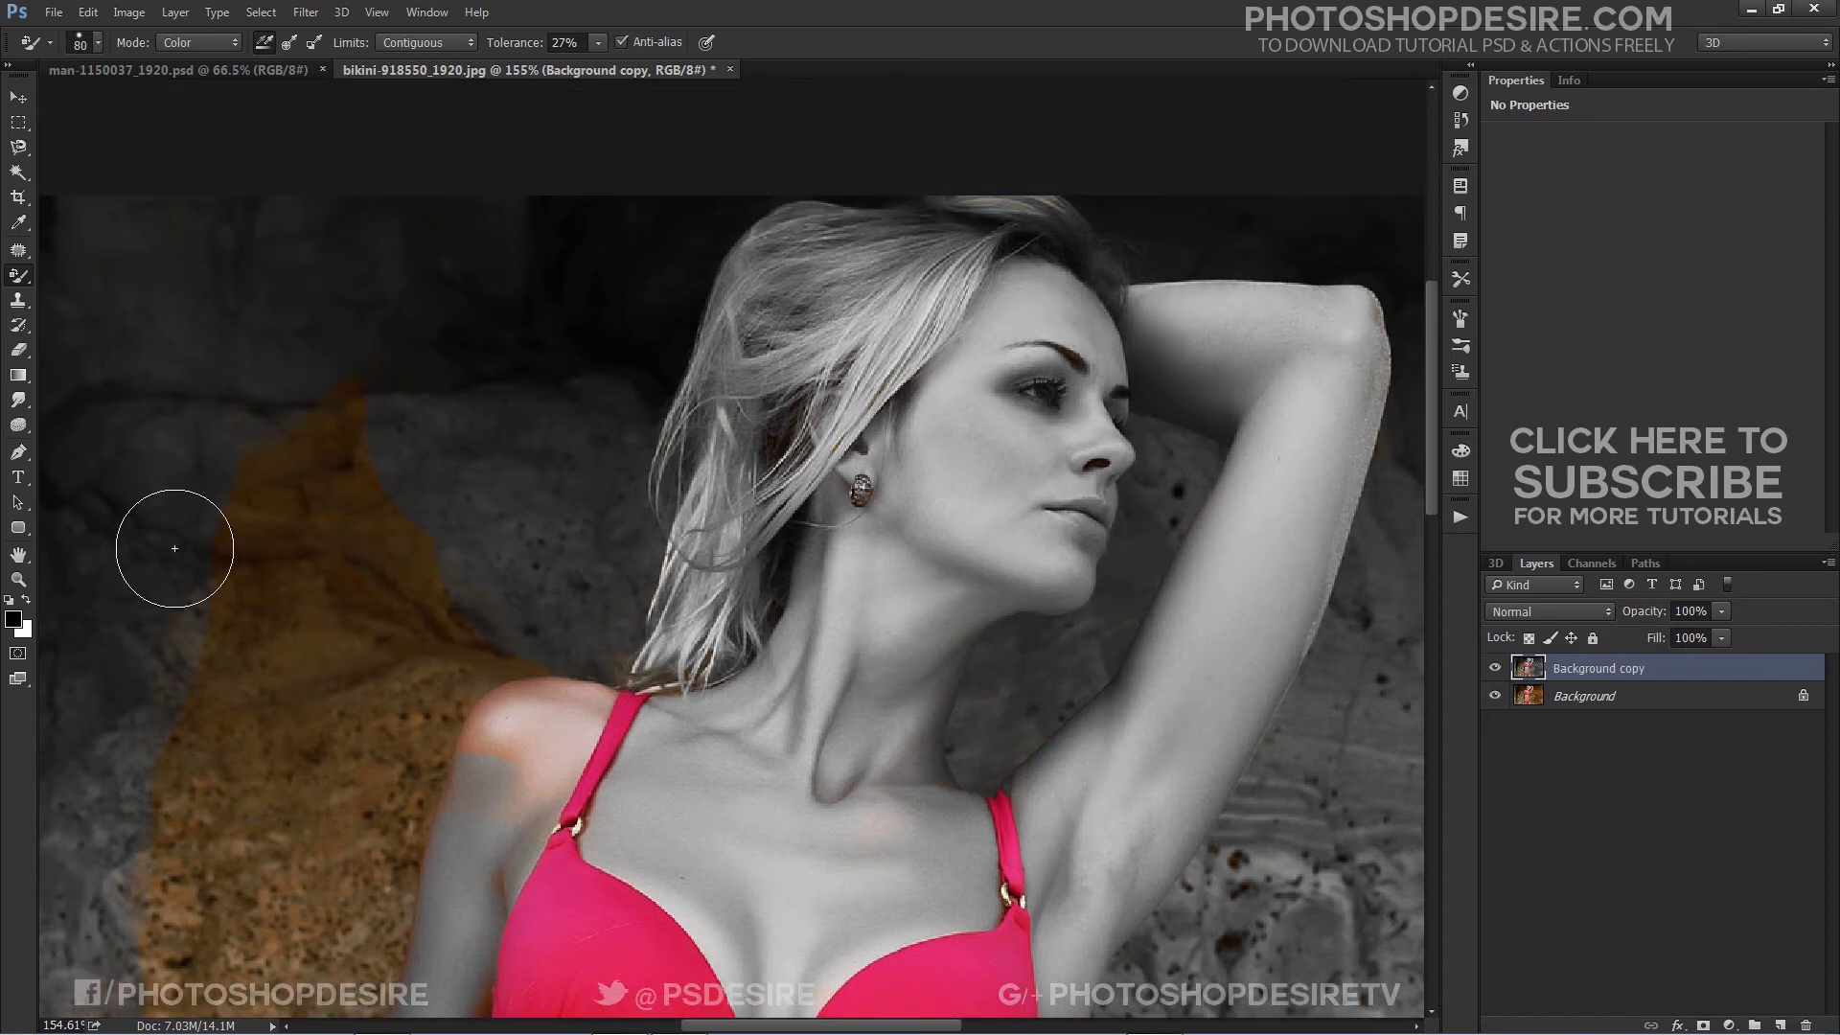
pyautogui.moveTo(174, 548)
pyautogui.mouseDown()
pyautogui.moveTo(346, 480)
pyautogui.moveTo(511, 652)
pyautogui.mouseUp()
pyautogui.scroll(5, 601, 796)
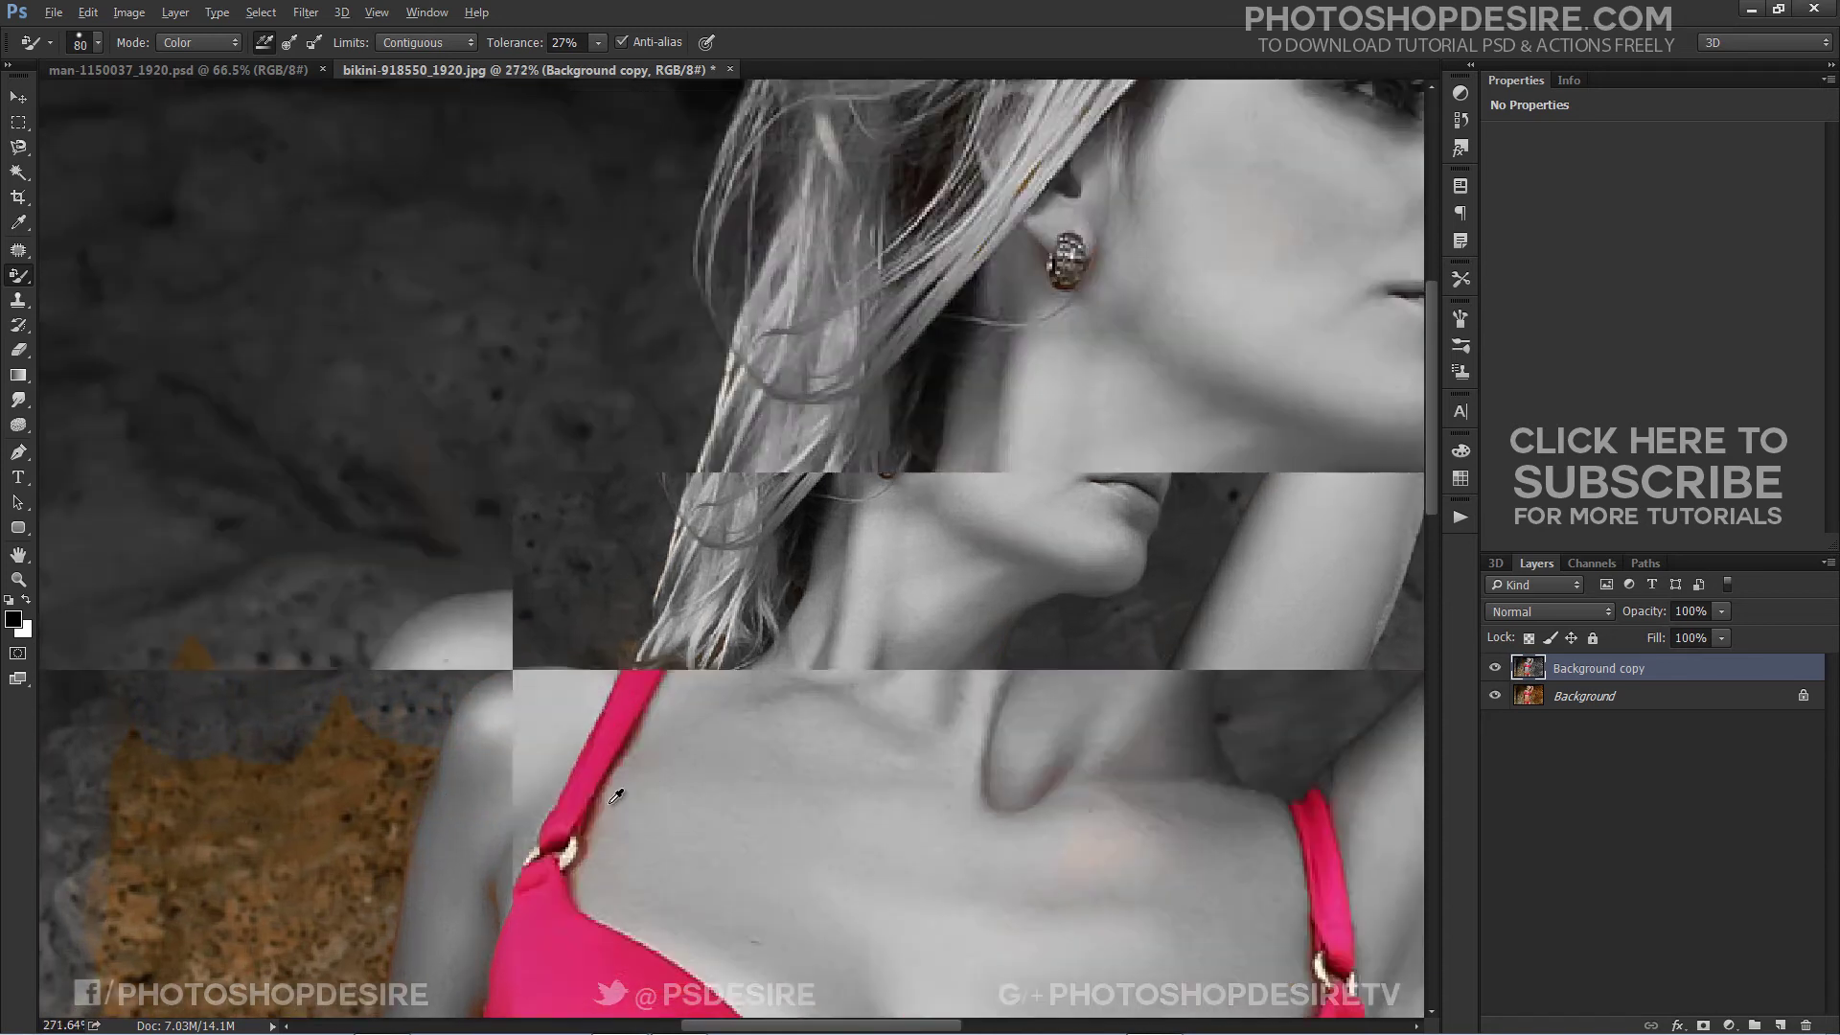